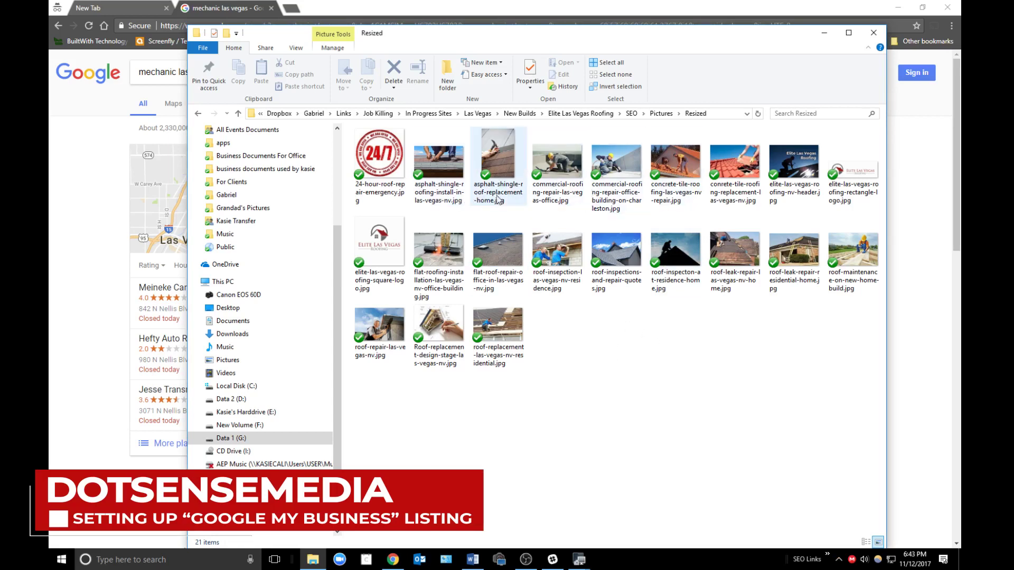
pyautogui.moveTo(681, 202)
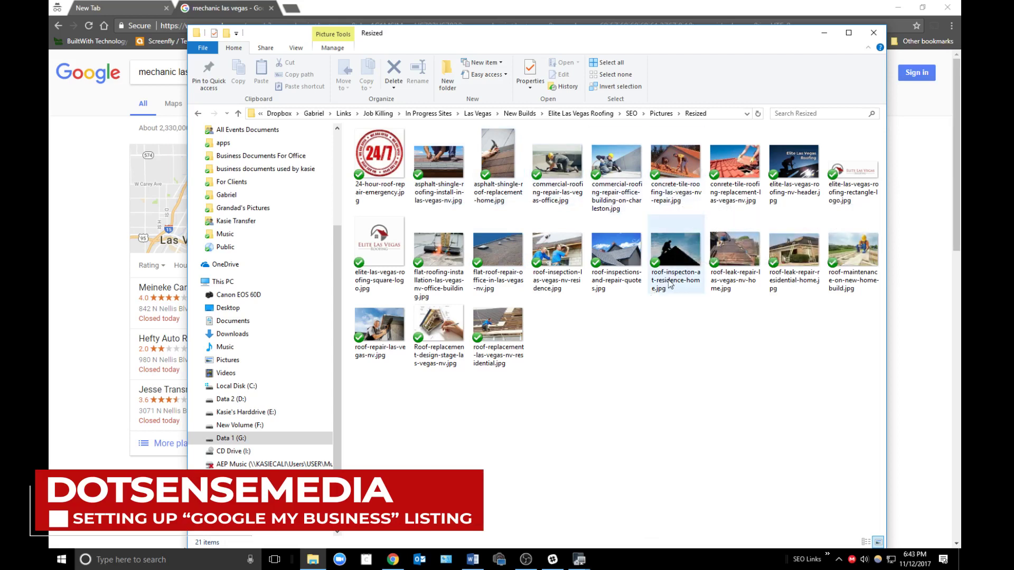
pyautogui.moveTo(670, 283)
pyautogui.moveTo(606, 194)
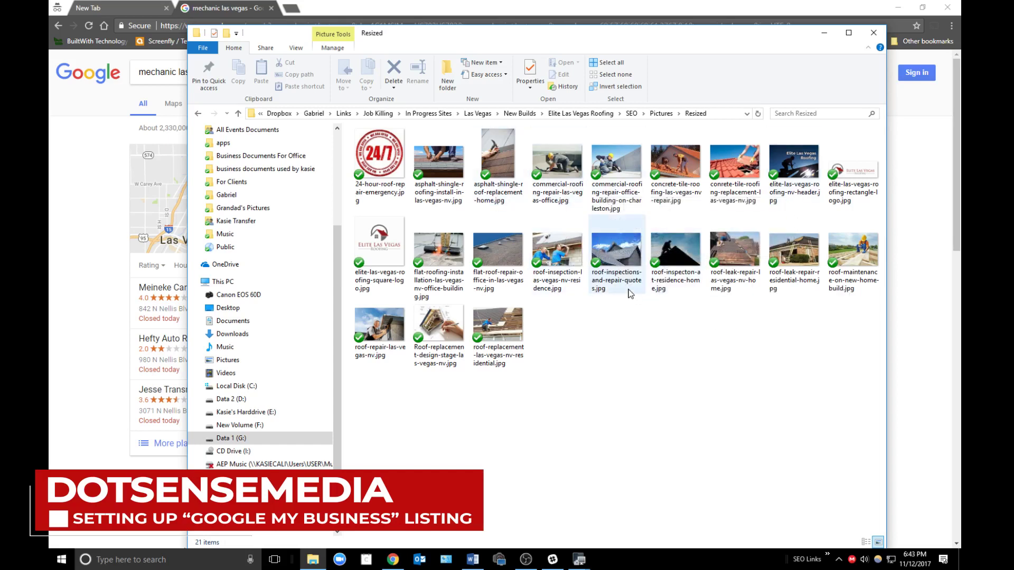
pyautogui.moveTo(621, 284)
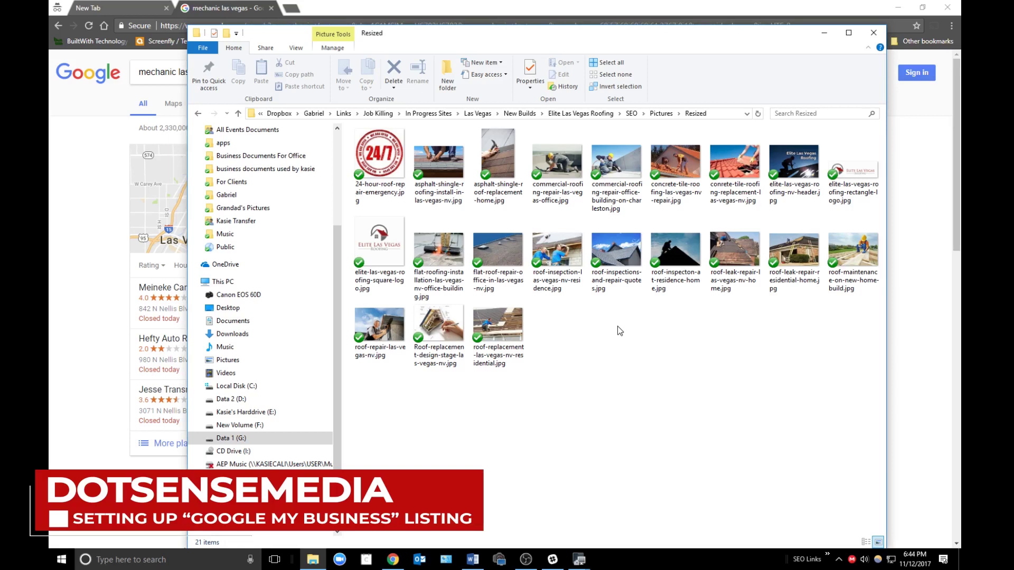
# - Show the Details properties (912 x 607 pixels) of commercial-roofing-repair-office-building-on-charleston.jpg, with the dialog moved aside
pyautogui.rightClick(623, 169)
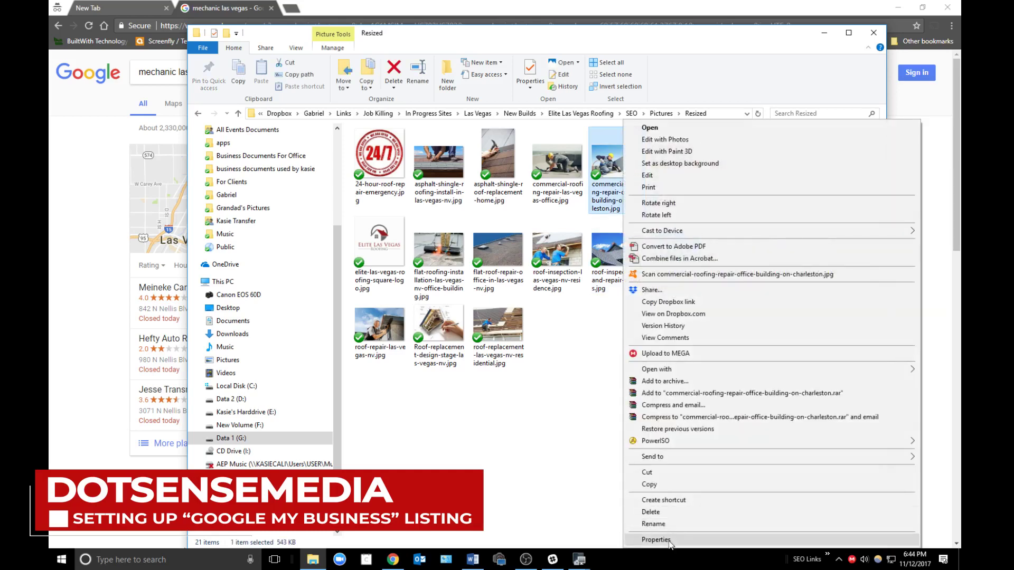
pyautogui.click(669, 543)
pyautogui.click(696, 192)
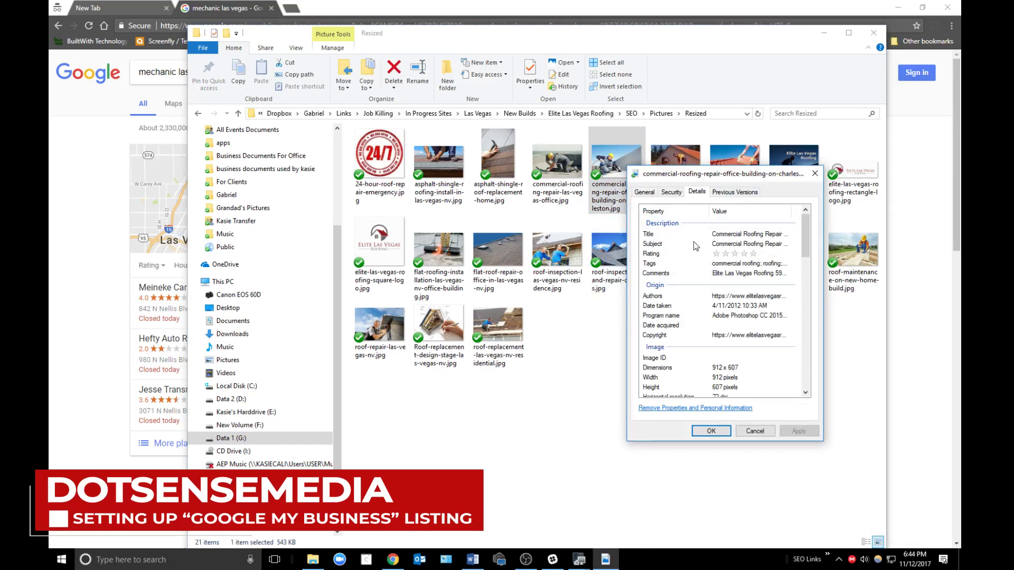
pyautogui.moveTo(762, 180); pyautogui.dragTo(629, 195)
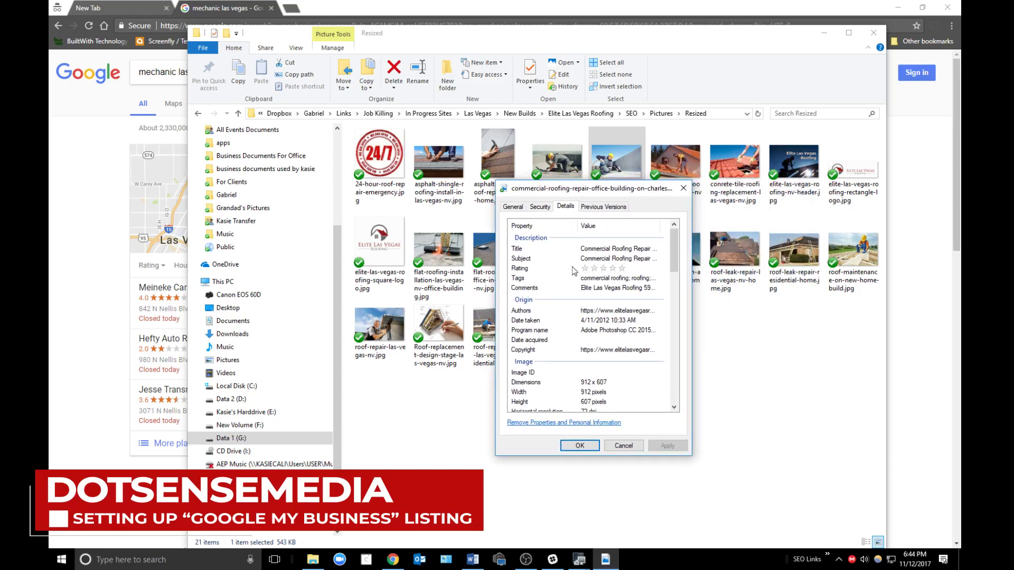
pyautogui.scroll(-3, 577, 338)
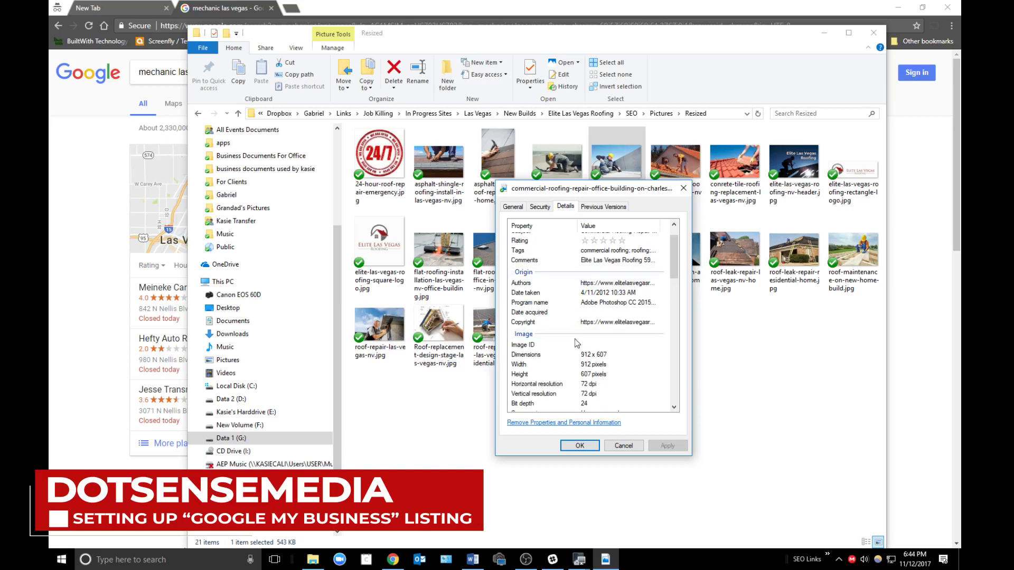
pyautogui.scroll(-3, 577, 341)
pyautogui.scroll(8, 625, 293)
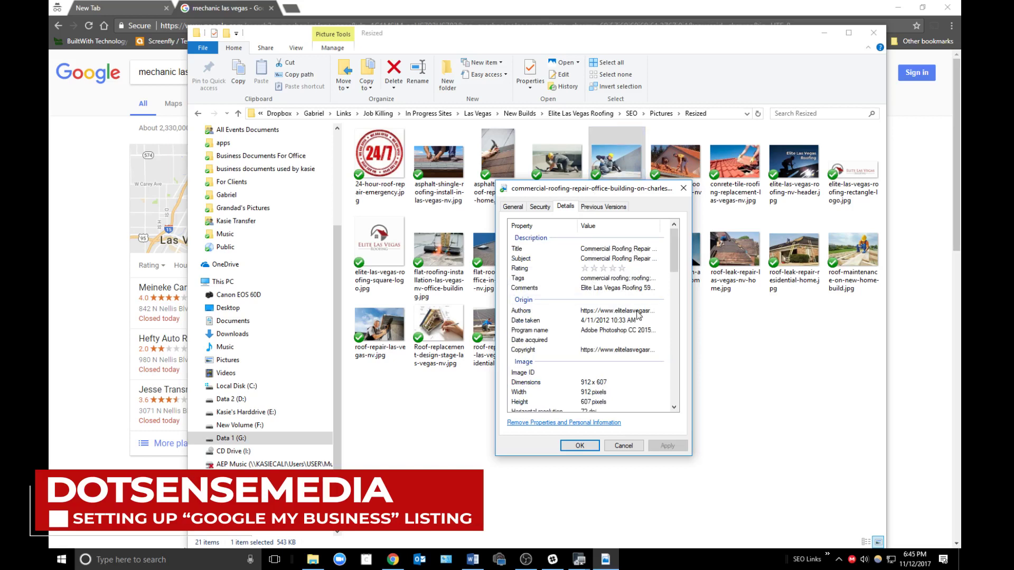
# - Set the title 'Commercial Roofing Repair Office Building On Charleston', plus roofing tags and an address comment
pyautogui.click(600, 250)
pyautogui.hotkey('ctrl', 'v')
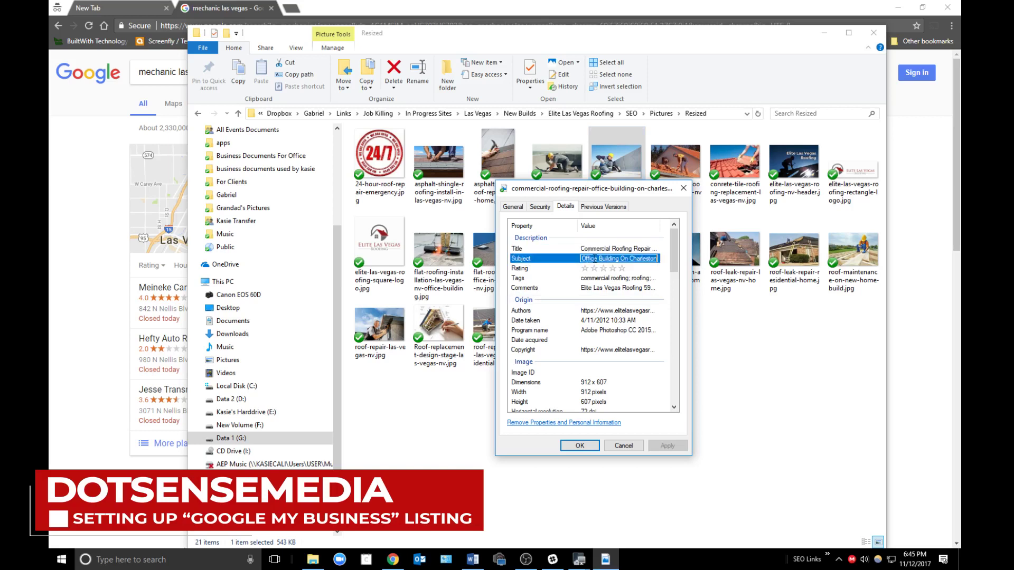
pyautogui.click(602, 280)
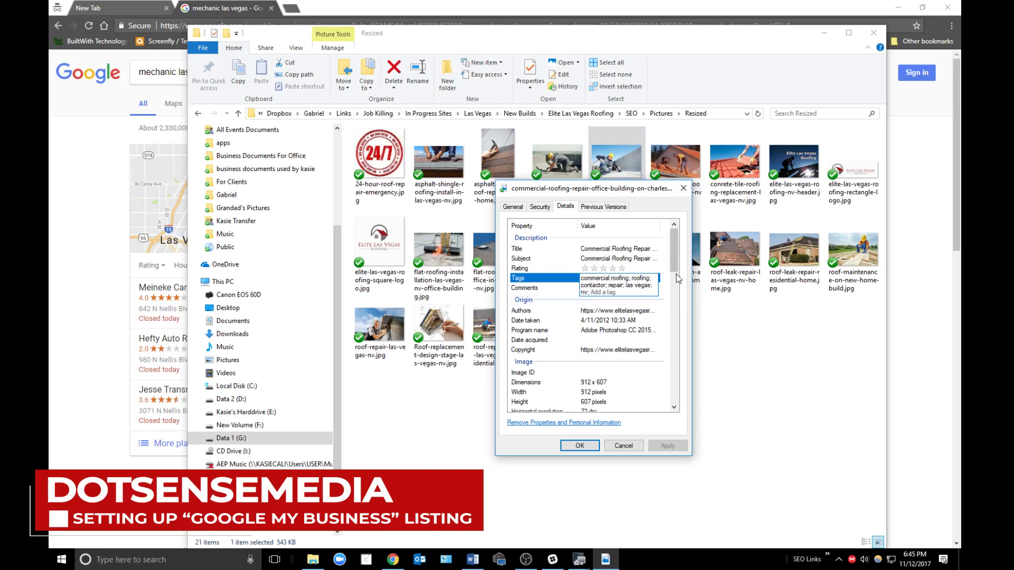
pyautogui.click(599, 302)
pyautogui.click(593, 289)
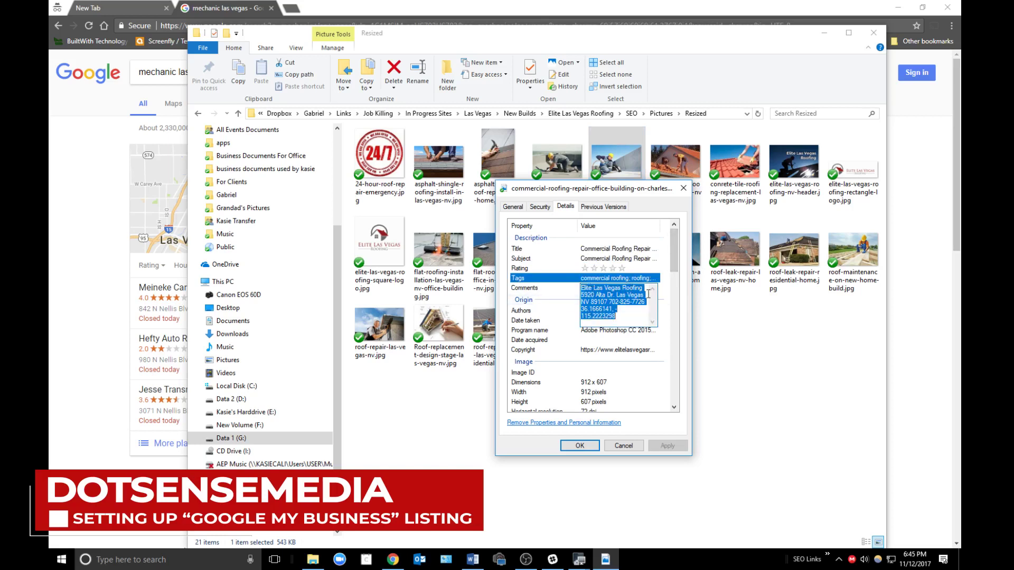
pyautogui.click(674, 253)
# - Widen the Value column, review the full comment, and scroll down to the GPS coordinates
pyautogui.moveTo(675, 224); pyautogui.dragTo(724, 227)
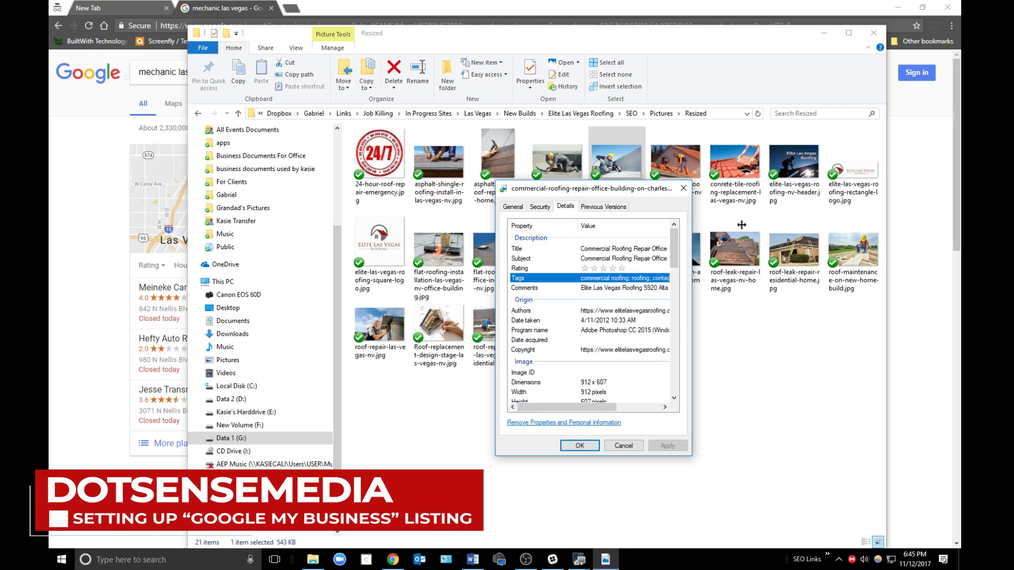
pyautogui.moveTo(555, 409); pyautogui.dragTo(612, 415)
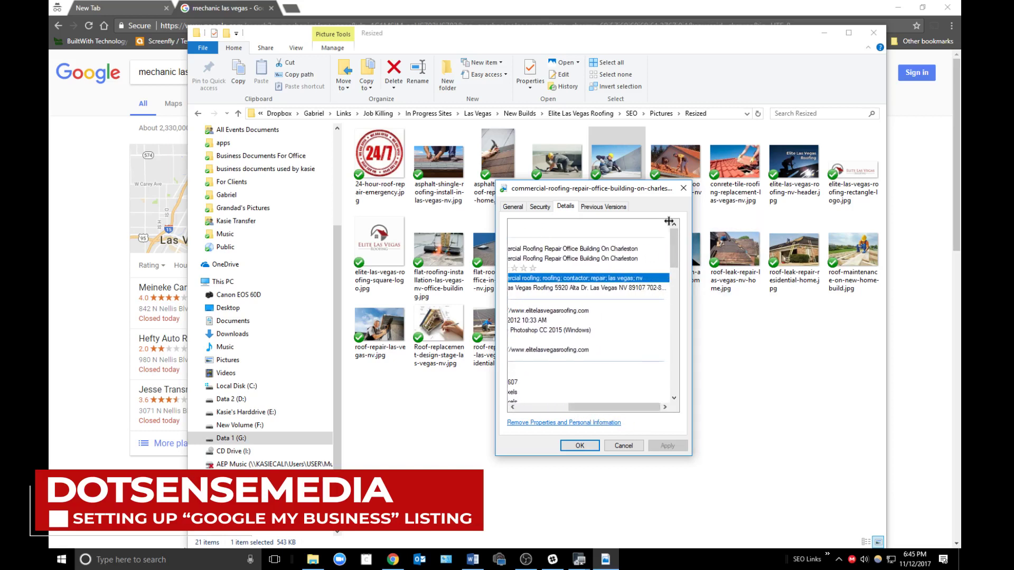
pyautogui.moveTo(671, 225); pyautogui.dragTo(786, 235)
pyautogui.moveTo(569, 412); pyautogui.dragTo(615, 412)
pyautogui.click(579, 287)
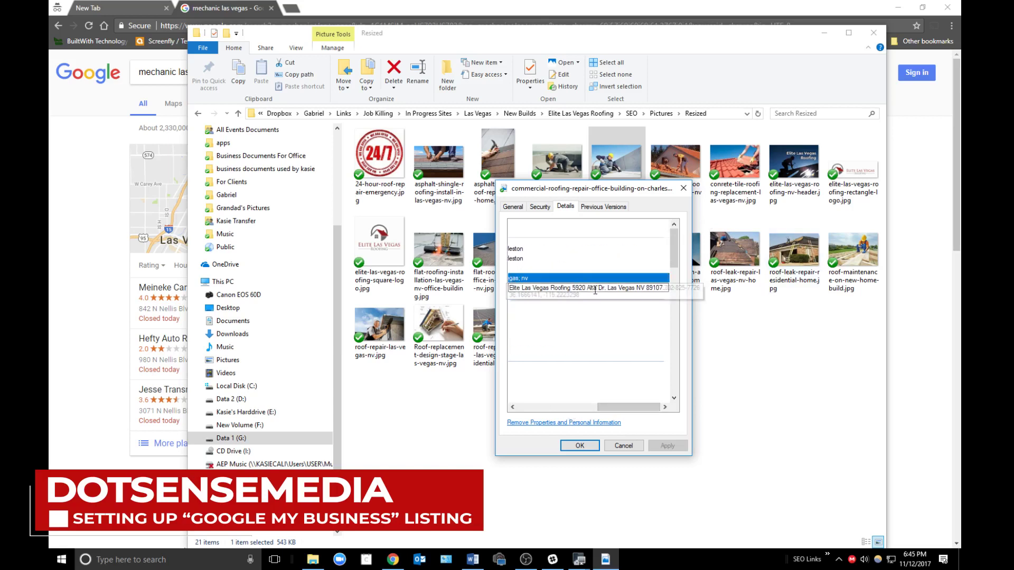
pyautogui.click(647, 312)
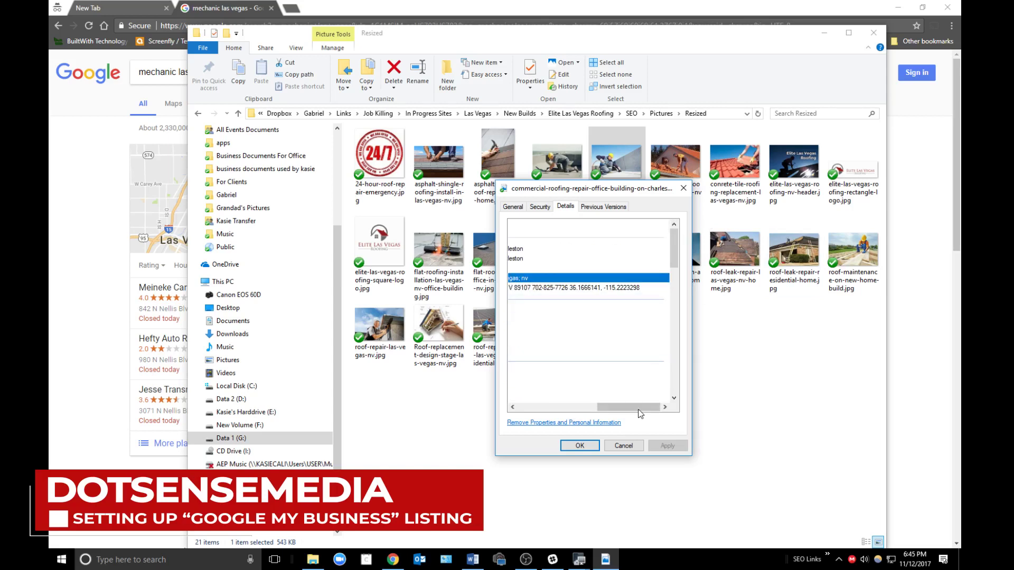
pyautogui.moveTo(646, 407); pyautogui.dragTo(566, 407)
pyautogui.scroll(-1, 625, 357)
pyautogui.scroll(-15, 624, 357)
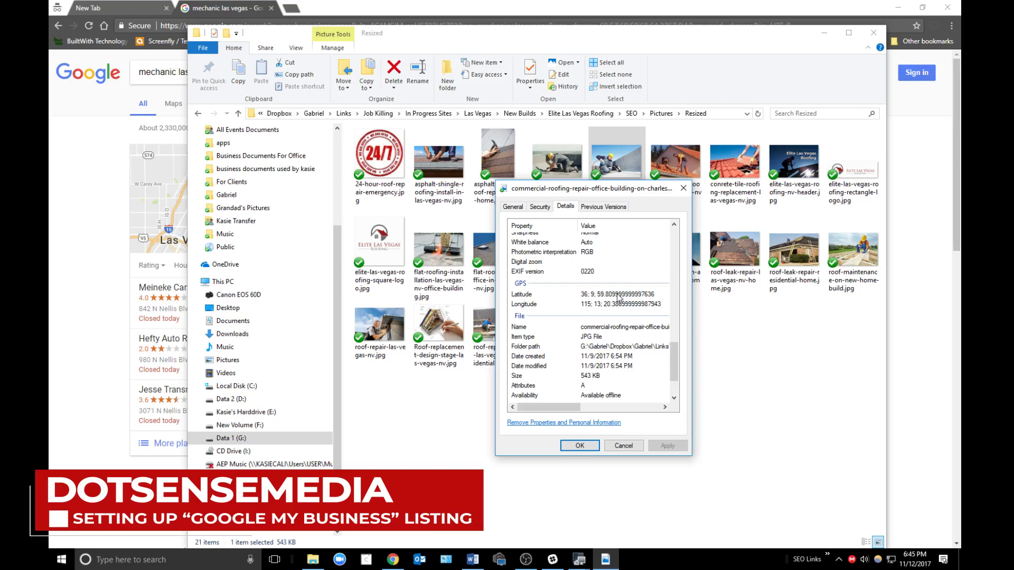
# - In the mechanic las vegas results, view Meineke Car Care Center's listing and its directions
pyautogui.click(206, 7)
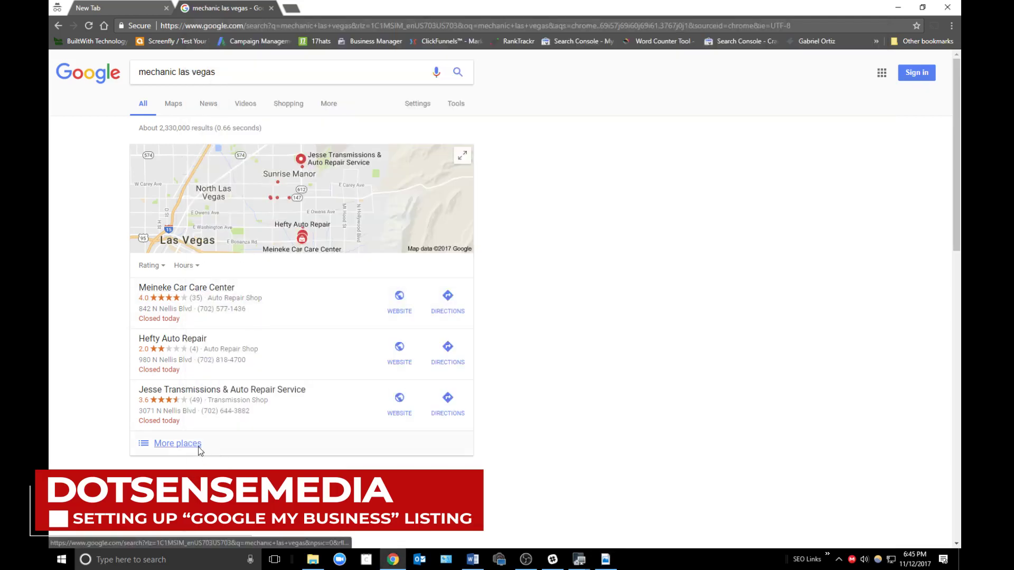
pyautogui.click(178, 443)
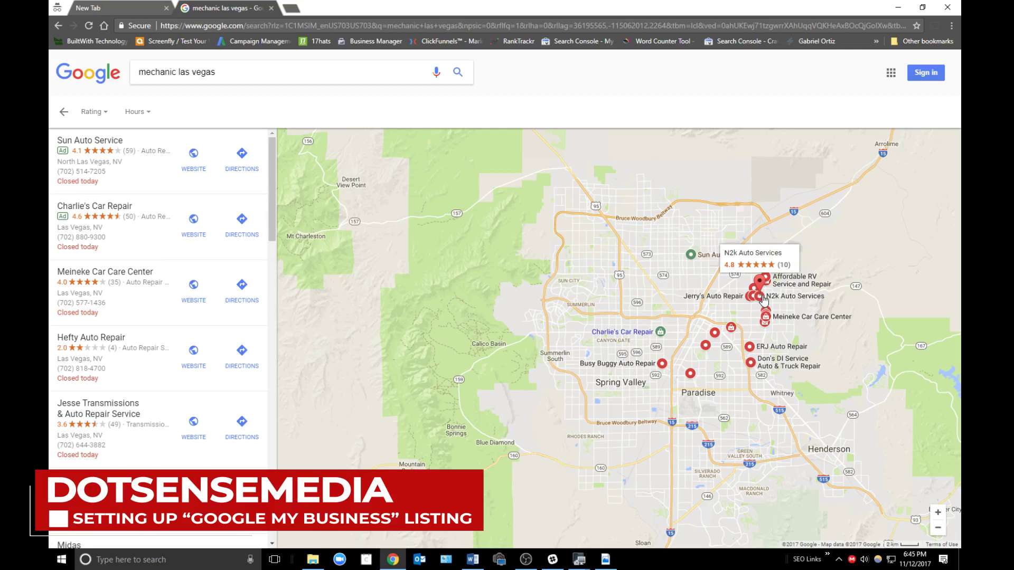
pyautogui.click(148, 315)
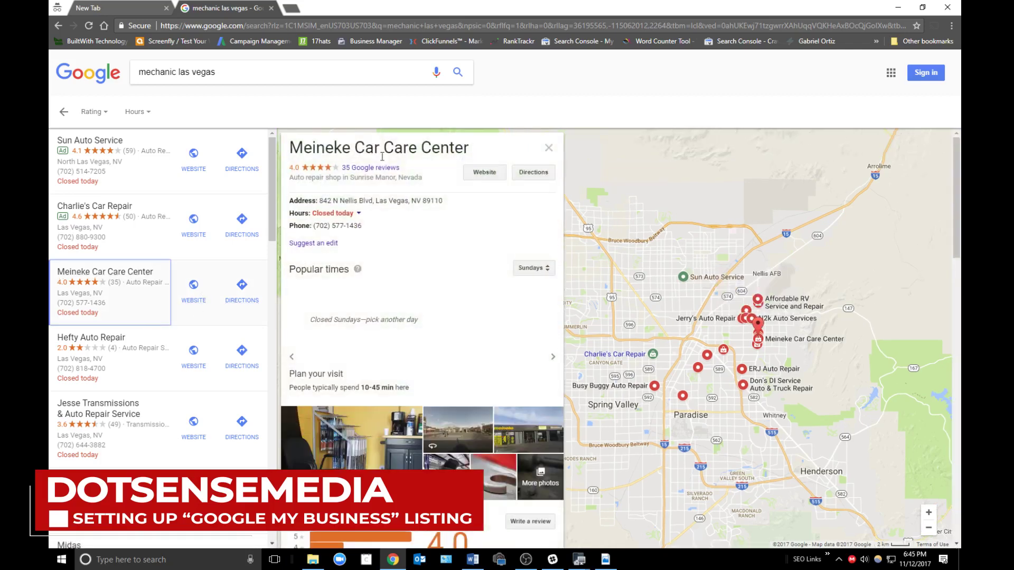
pyautogui.click(534, 173)
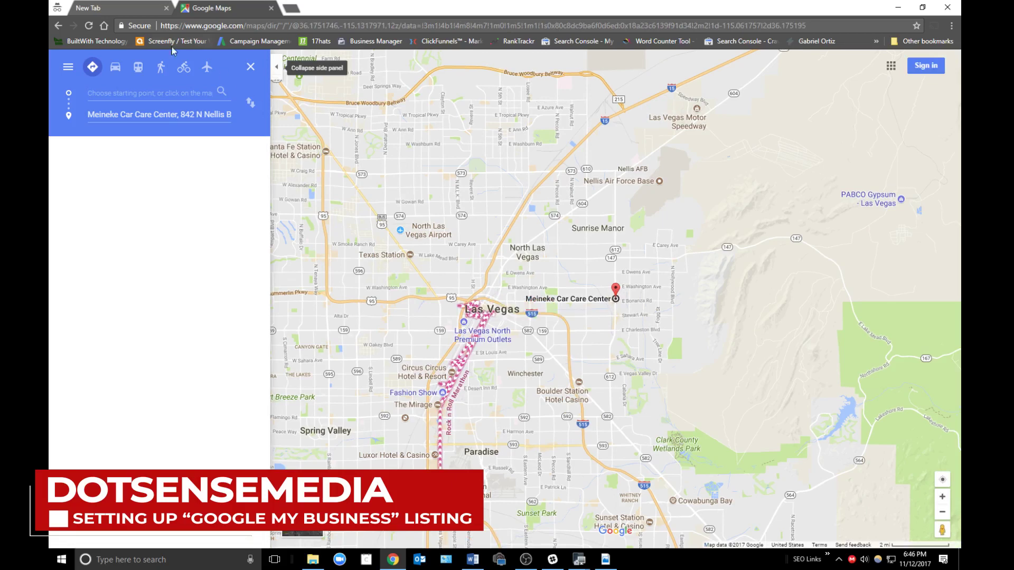
# - Return to the local search results and open a new incognito tab
pyautogui.click(61, 23)
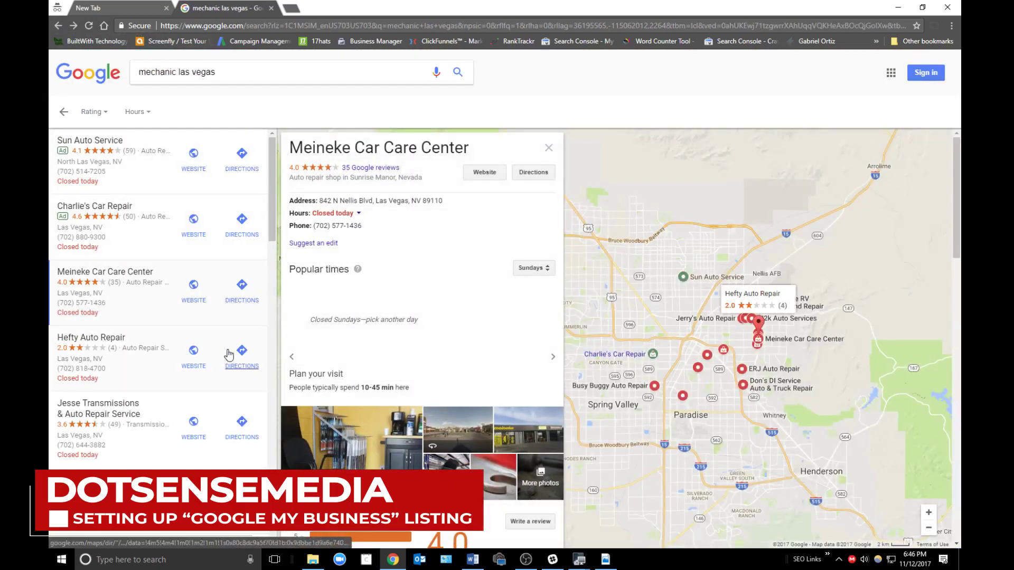
pyautogui.click(312, 561)
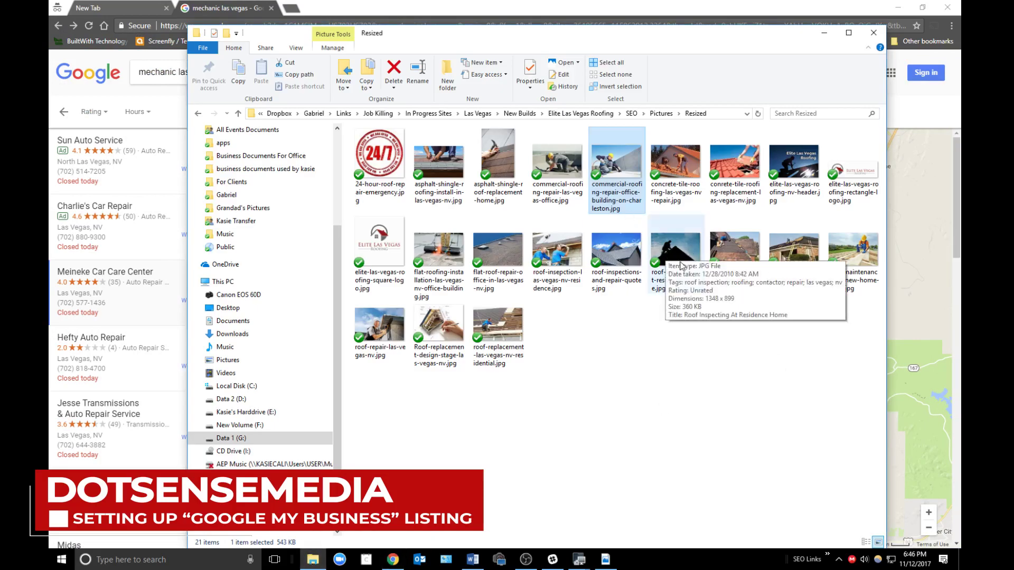
pyautogui.click(291, 8)
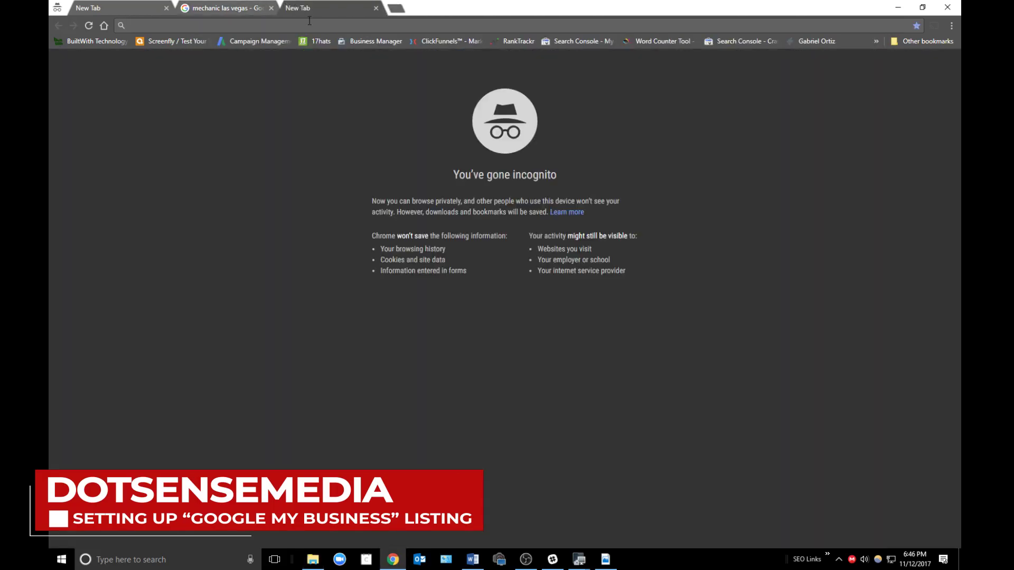
# - Search Google for 'free exif tool', visit the ExifTool by Phil Harvey homepage, and come back
pyautogui.write('free ')
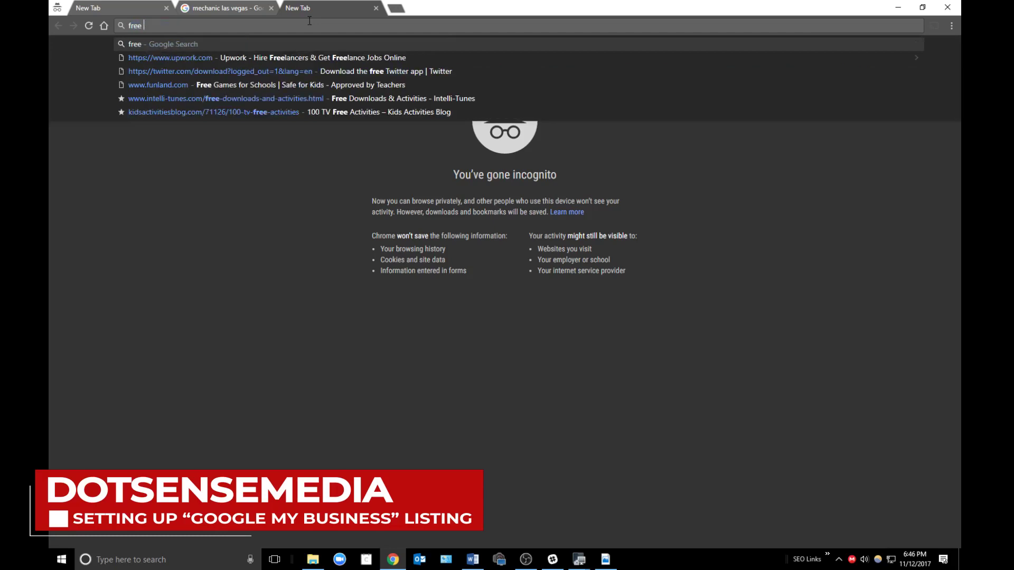
pyautogui.write('exif tool')
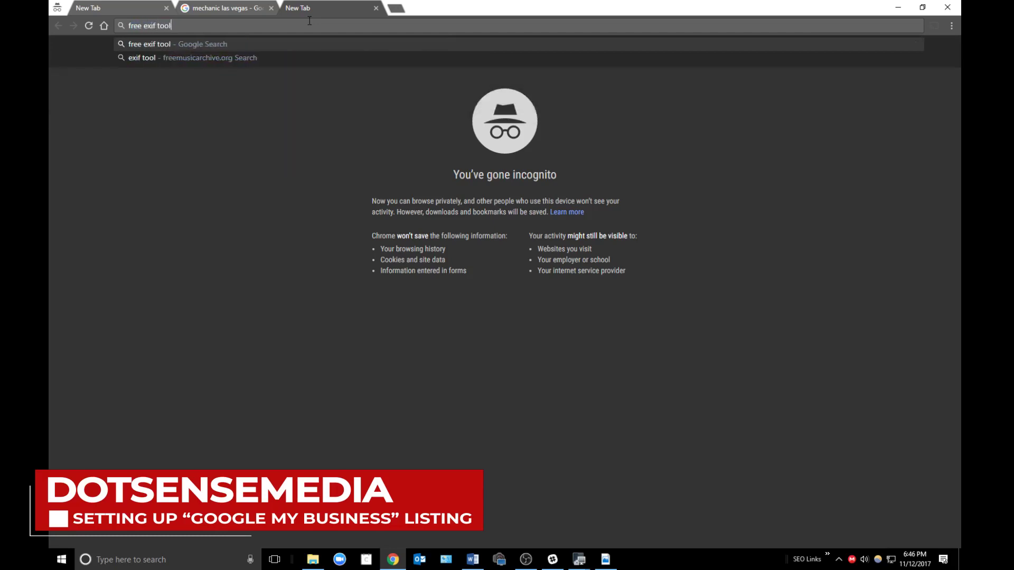
pyautogui.press('Return')
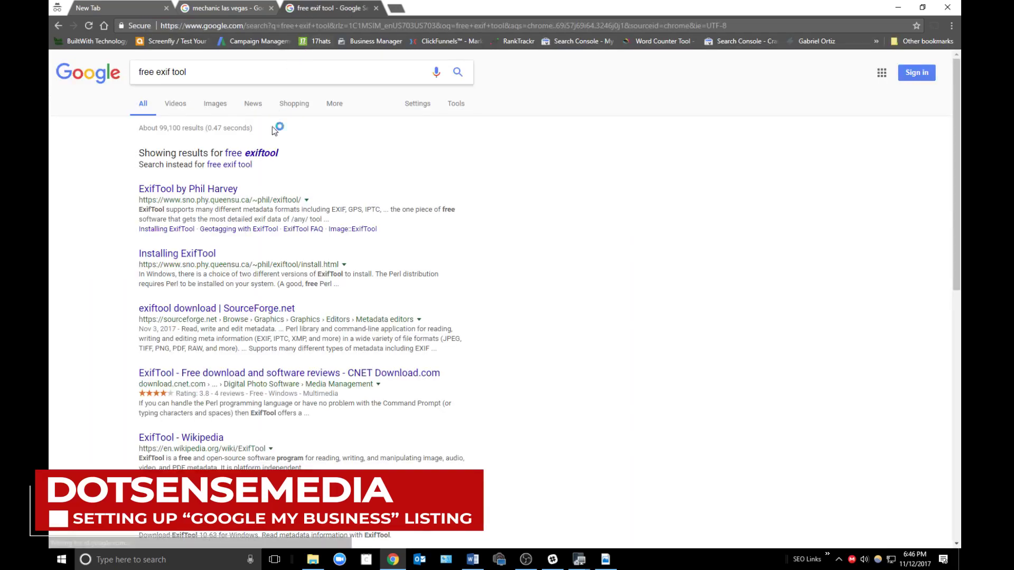
pyautogui.click(258, 153)
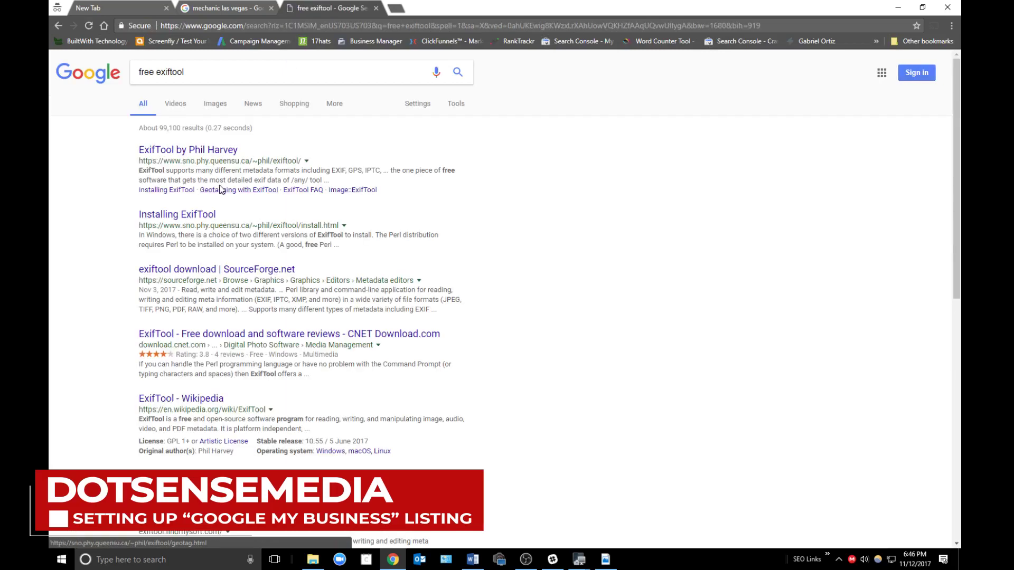
pyautogui.click(178, 151)
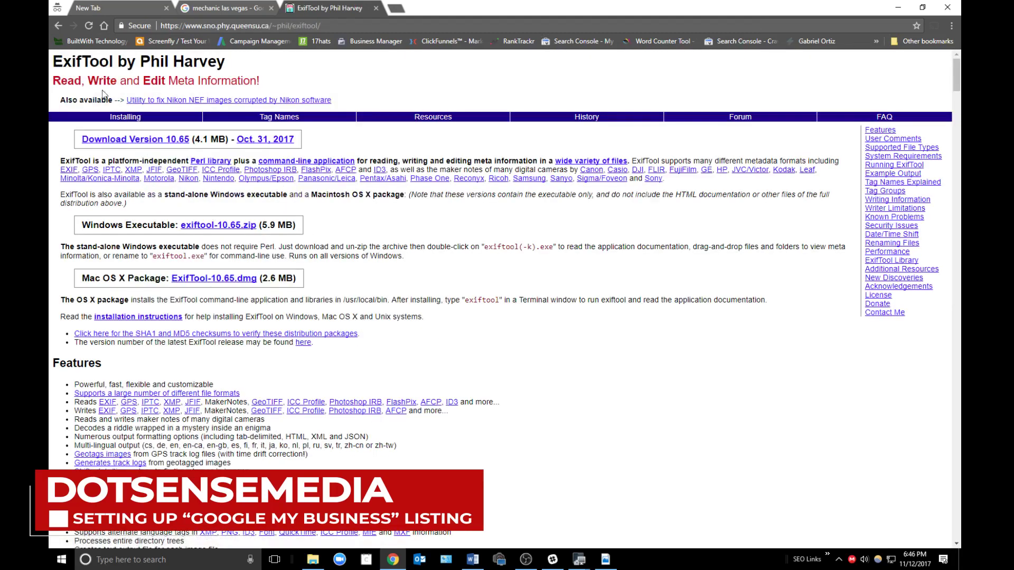
pyautogui.click(59, 27)
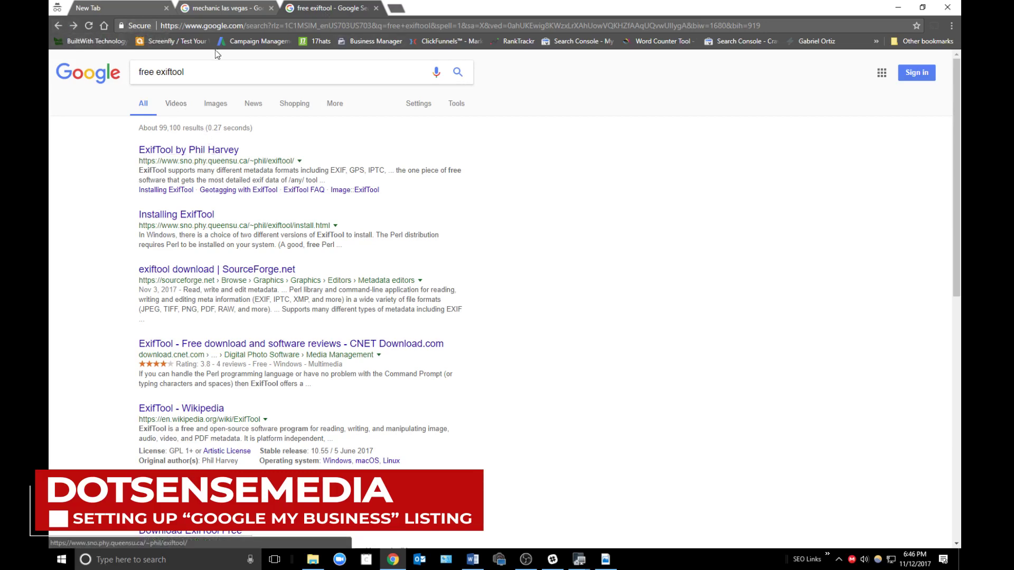
# - Rerun the search as 'free exif tool' and bring the photo's Properties details to the front
pyautogui.click(250, 74)
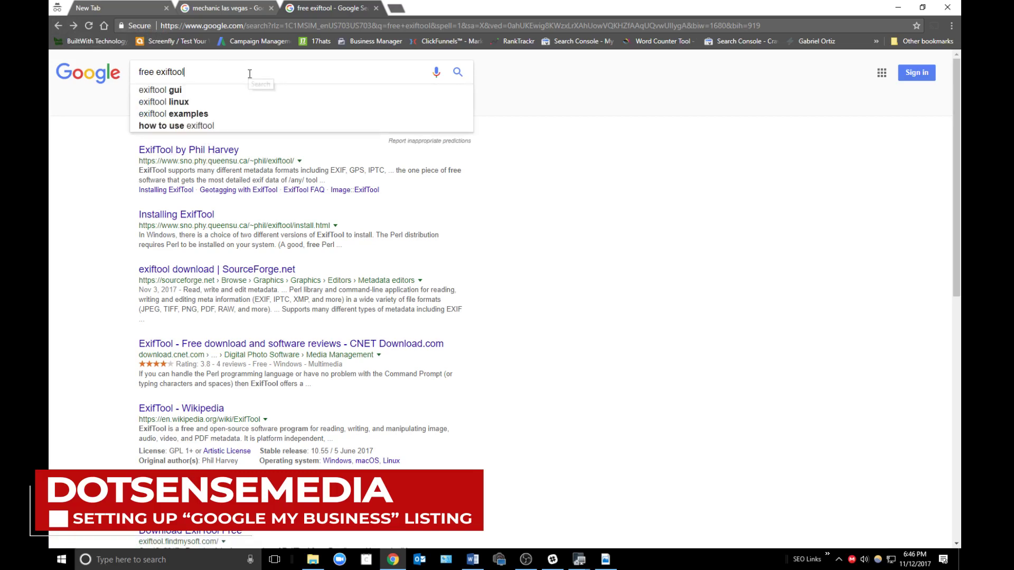
pyautogui.press('BackSpace')
pyautogui.press('BackSpace')
pyautogui.press('BackSpace')
pyautogui.press('BackSpace')
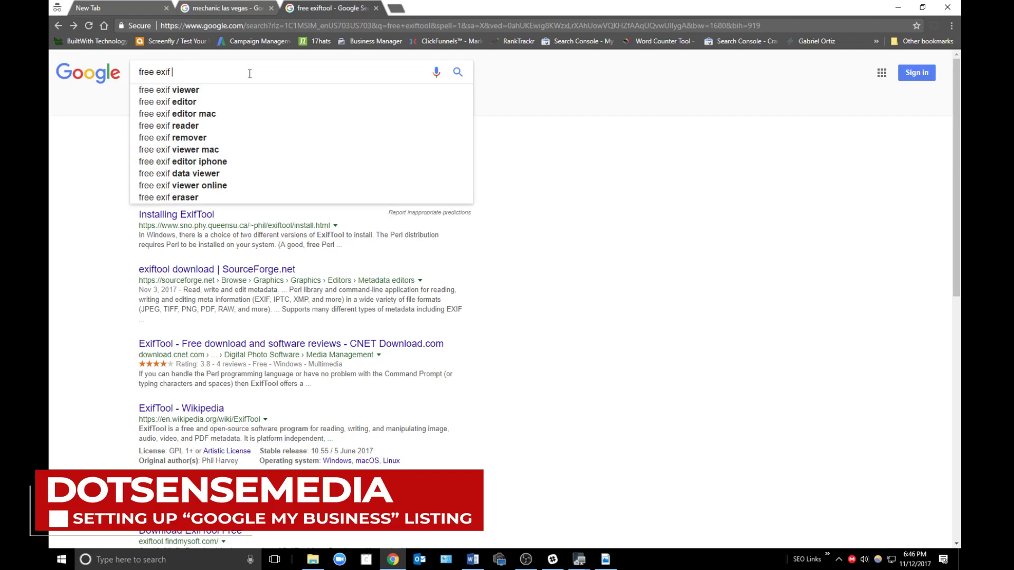
pyautogui.write('too')
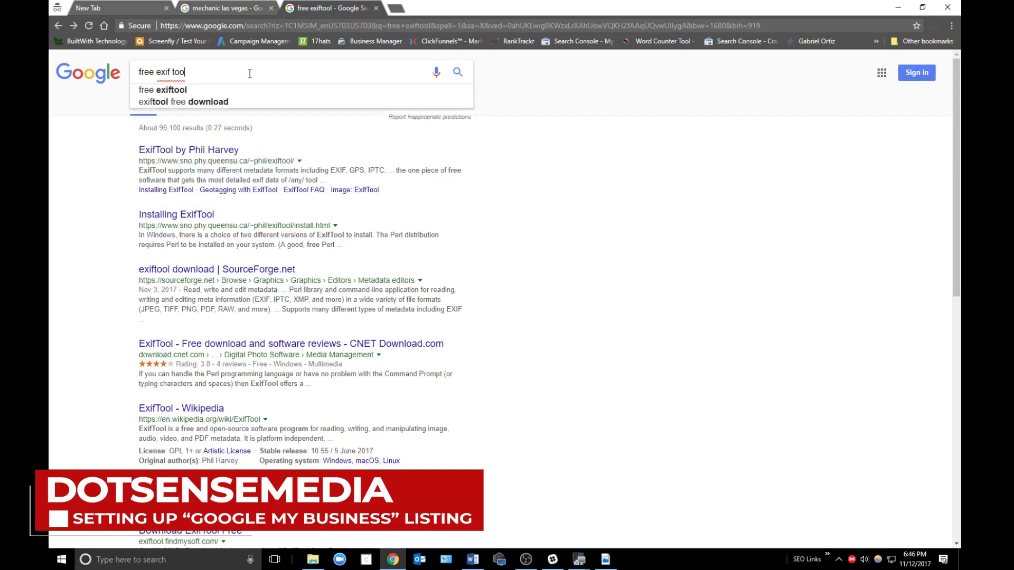
pyautogui.write('l')
pyautogui.press('Return')
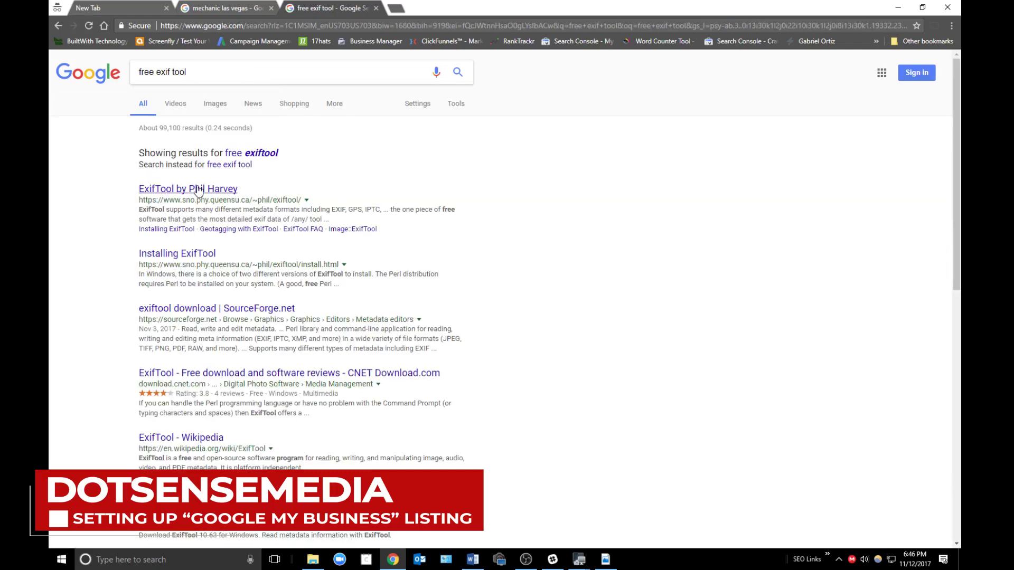
pyautogui.scroll(-3, 750, 317)
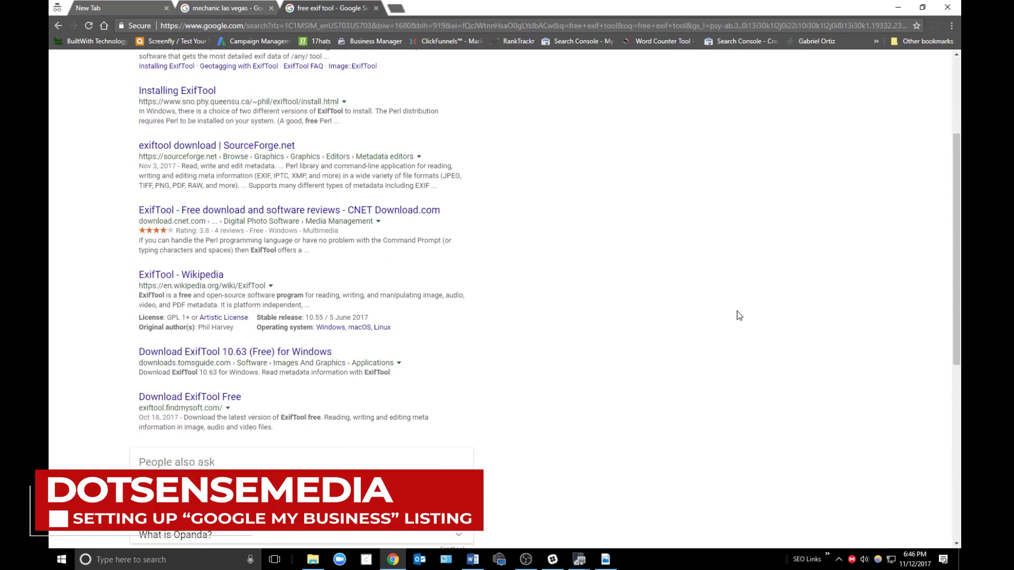
pyautogui.scroll(3, 724, 319)
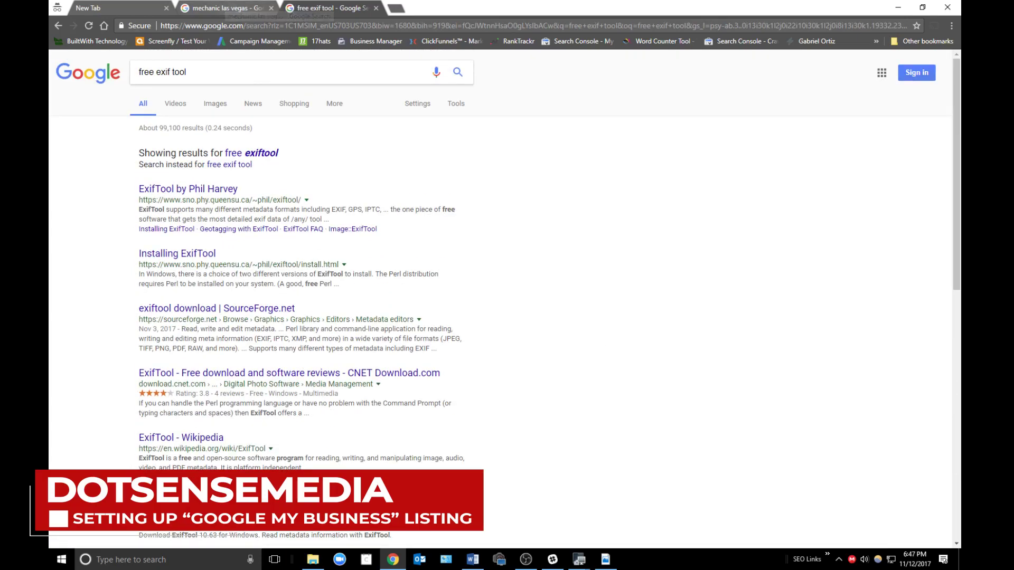
pyautogui.click(606, 560)
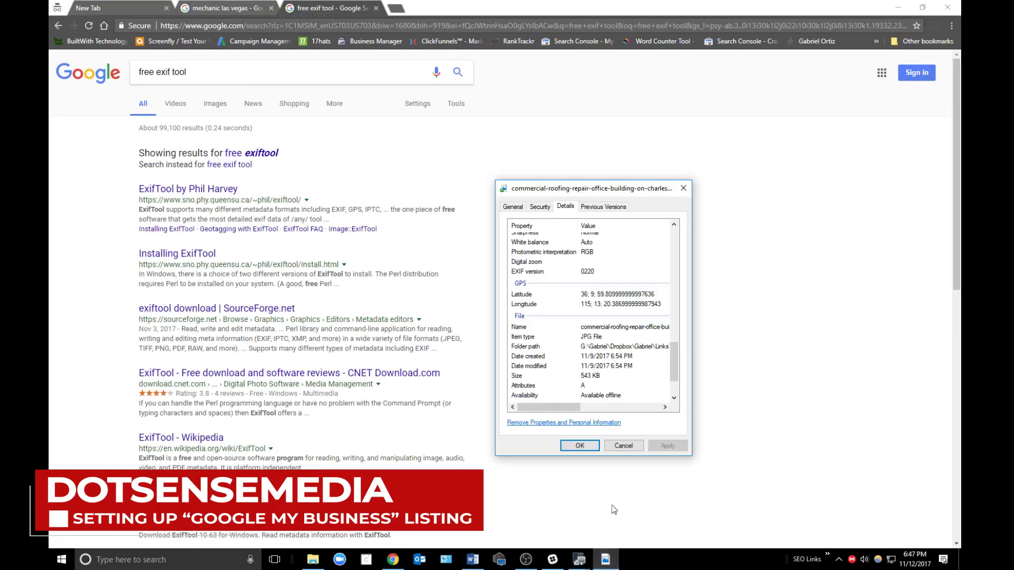
# - Cancel the Properties dialog and select the roof-inspections photo and elite-las-vegas-roofing logo and header images
pyautogui.click(623, 446)
pyautogui.click(313, 560)
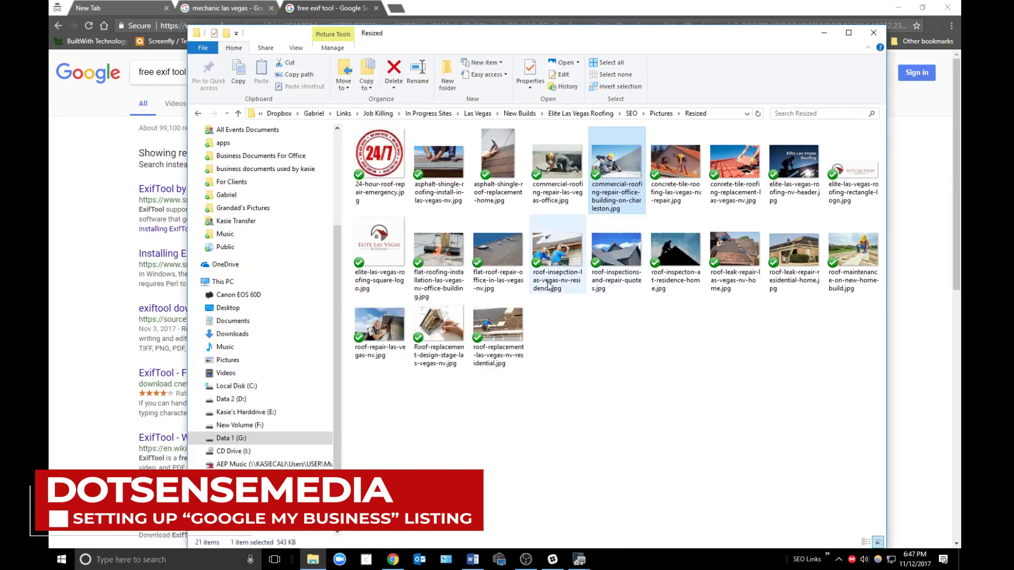
pyautogui.click(598, 254)
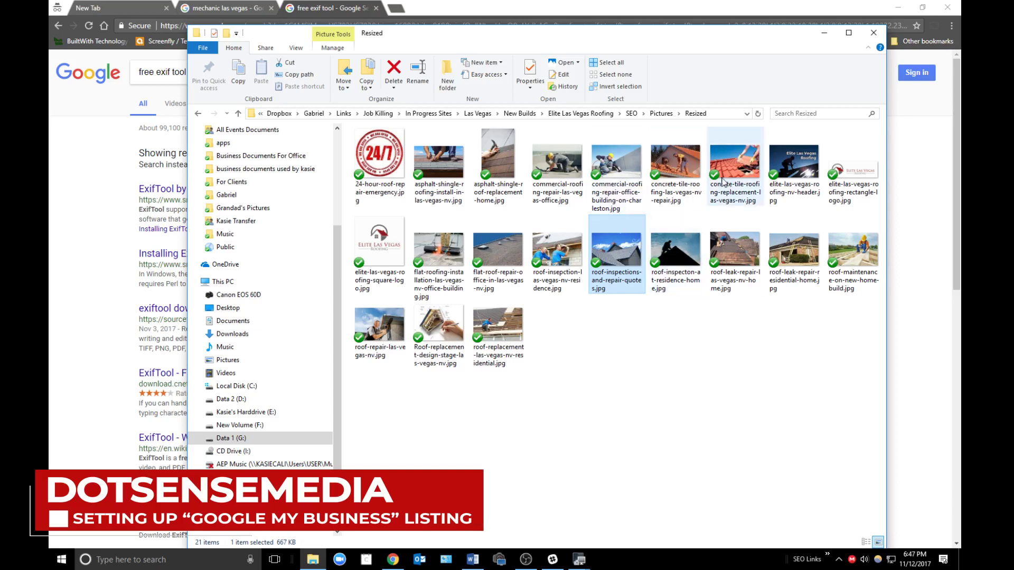
pyautogui.click(387, 237)
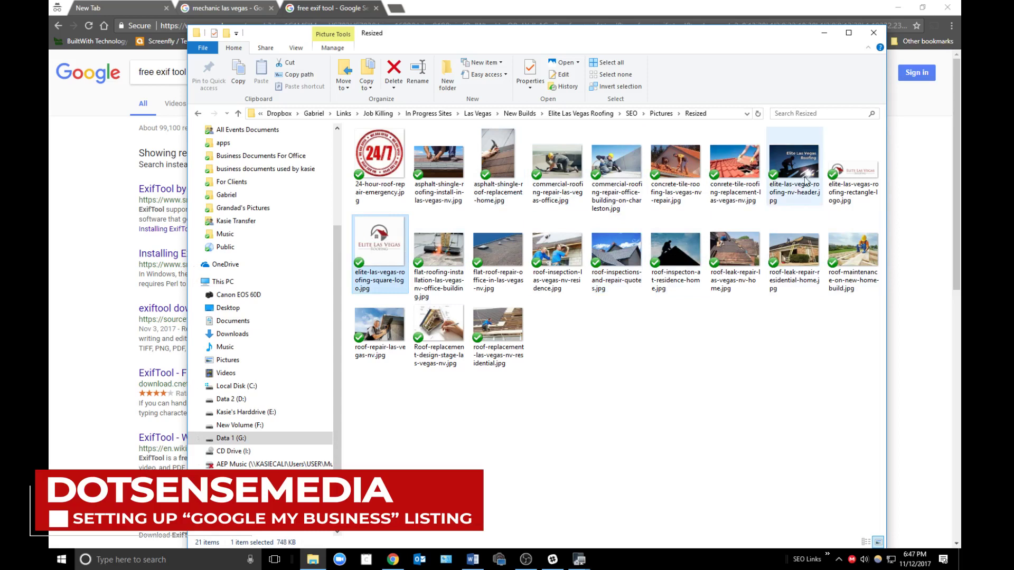
pyautogui.click(837, 174)
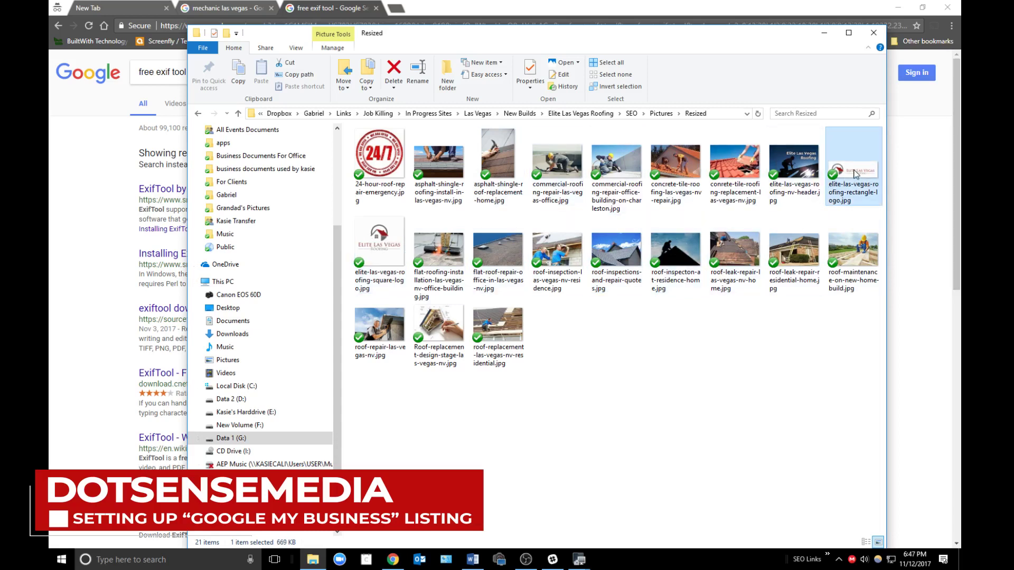
pyautogui.click(798, 174)
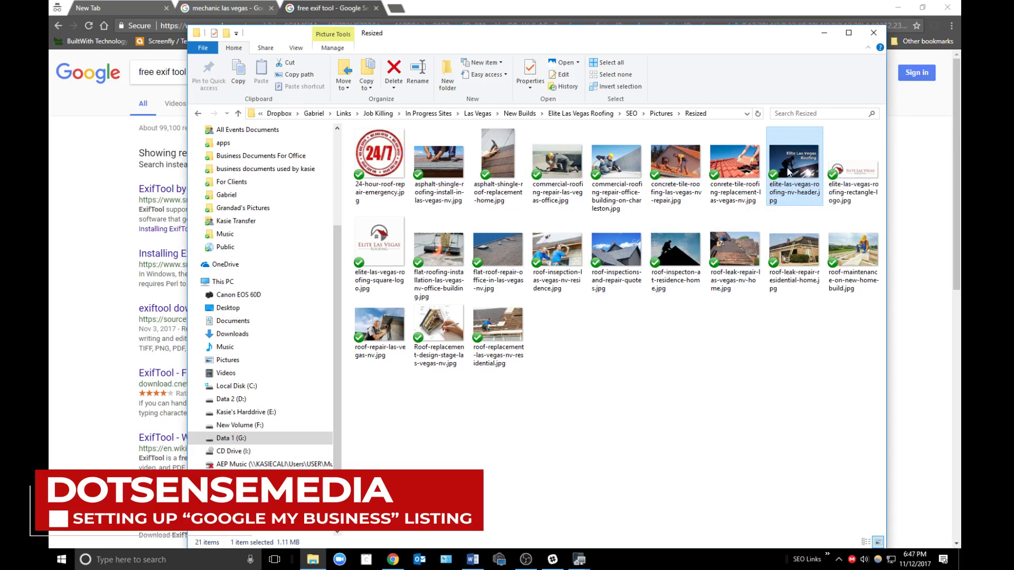
# - View the elite-las-vegas-roofing-nv-header image in Photos, close it, and clear the selection
pyautogui.doubleClick(789, 171)
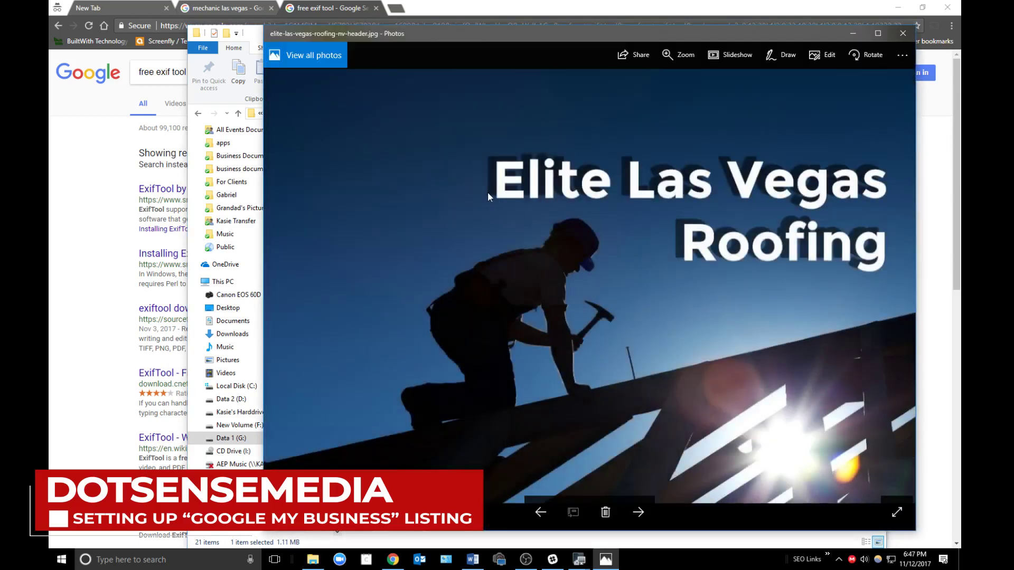
pyautogui.click(903, 34)
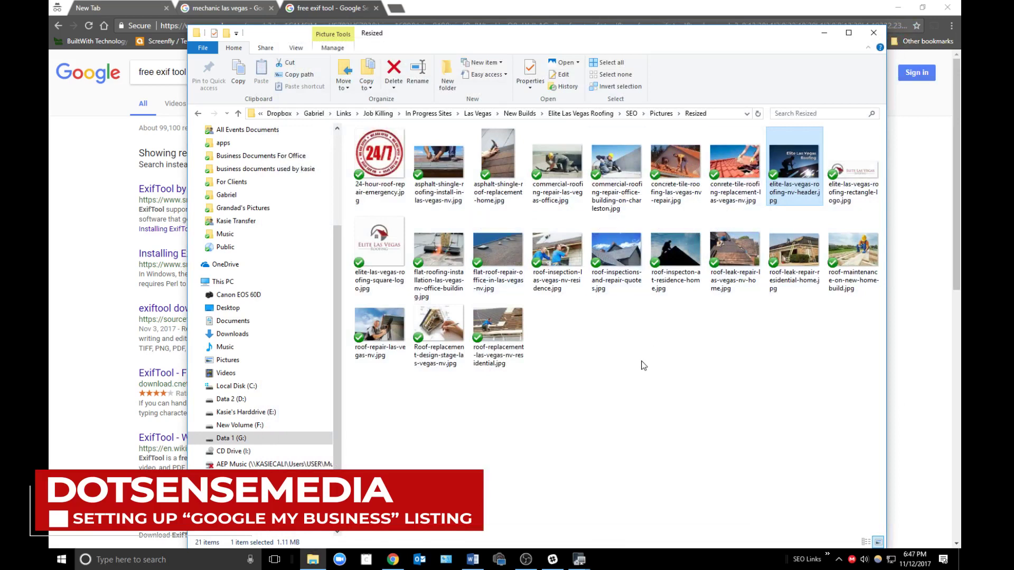
pyautogui.click(644, 366)
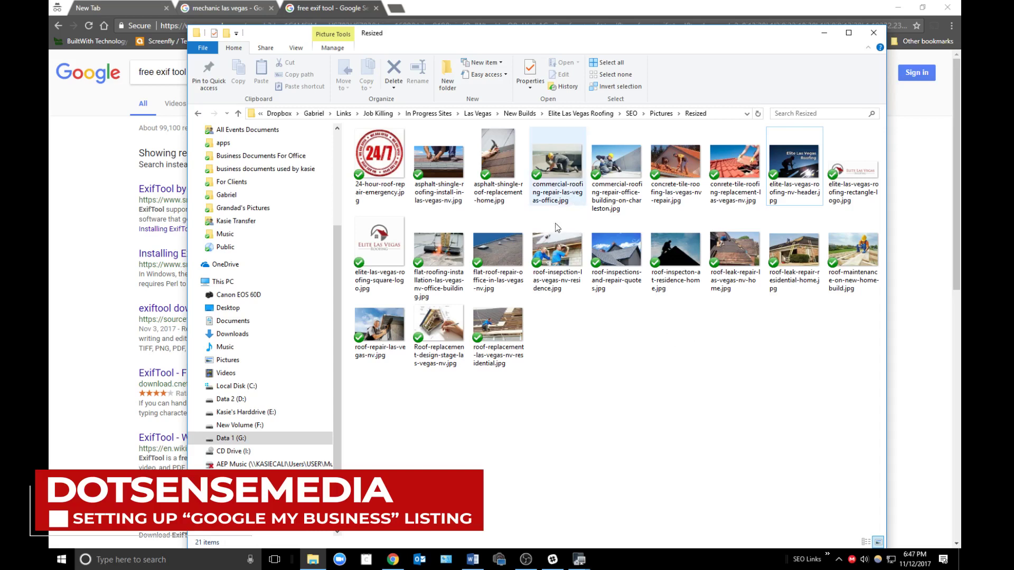
# - Select then deselect the roof-repair-las-vegas-nv photo and reactivate the Resized folder window
pyautogui.click(379, 327)
pyautogui.click(525, 296)
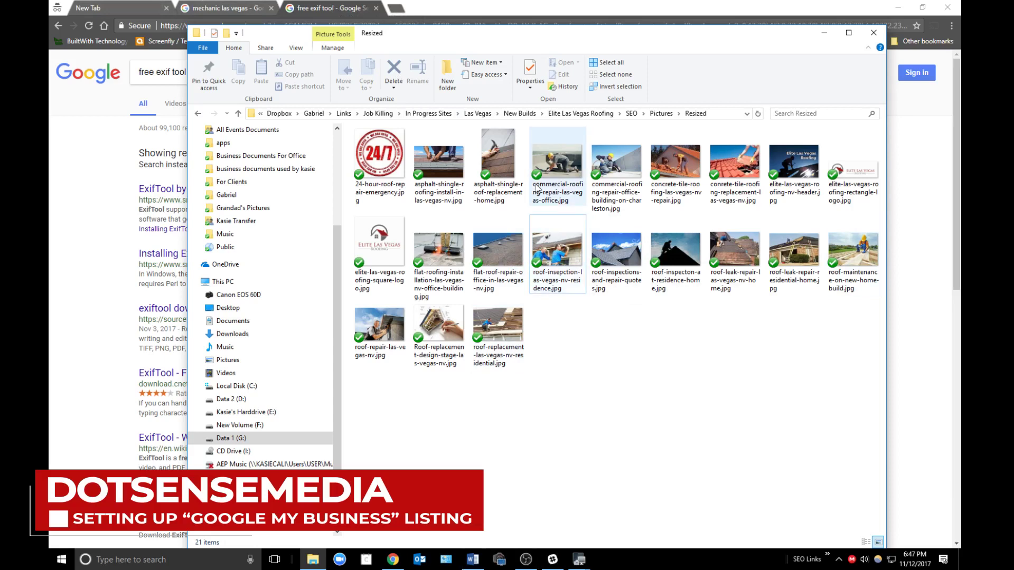
pyautogui.click(477, 564)
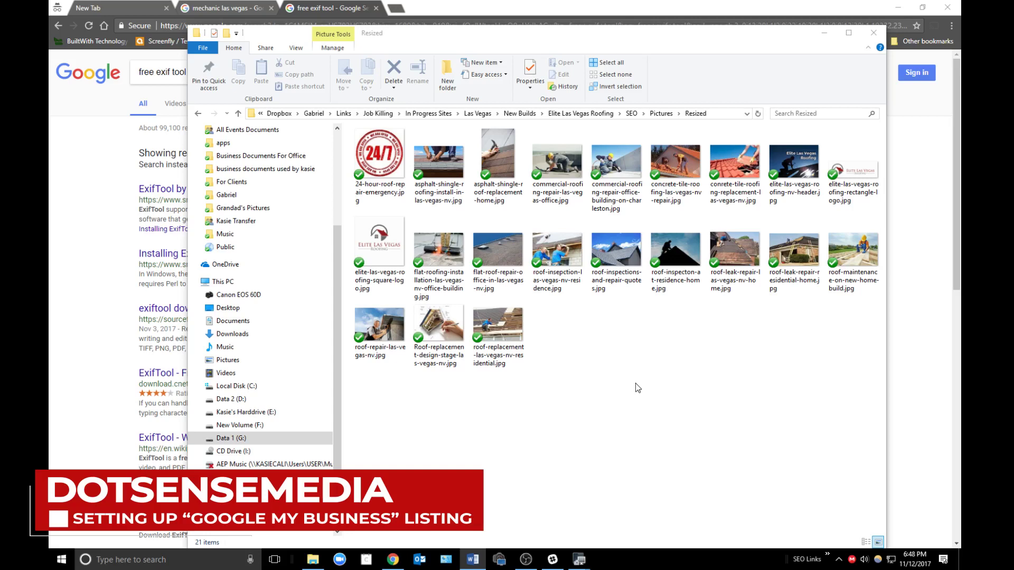
pyautogui.click(720, 398)
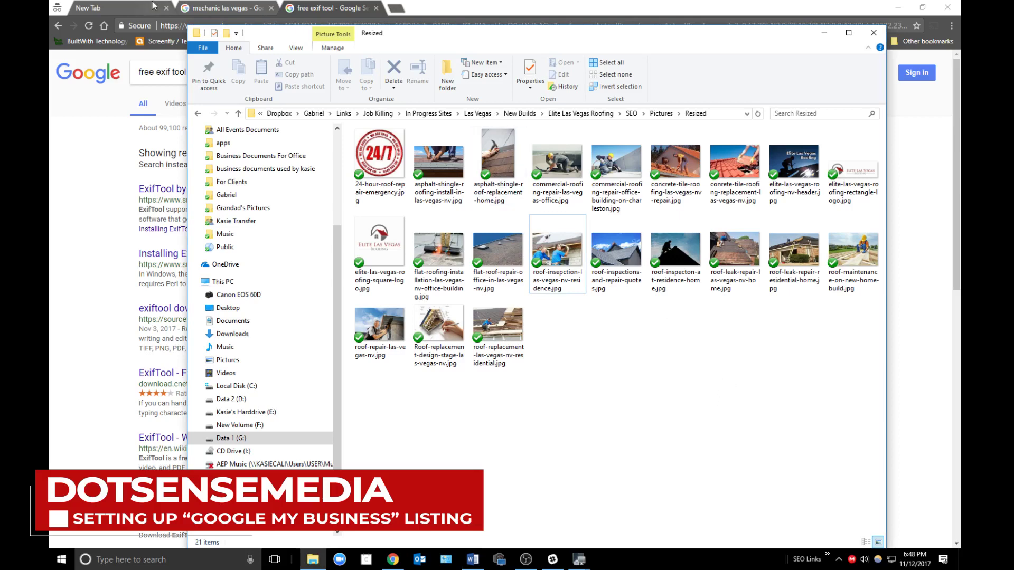
# - Return to Chrome's mechanic las vegas map results and click into the search query
pyautogui.click(139, 11)
pyautogui.click(236, 8)
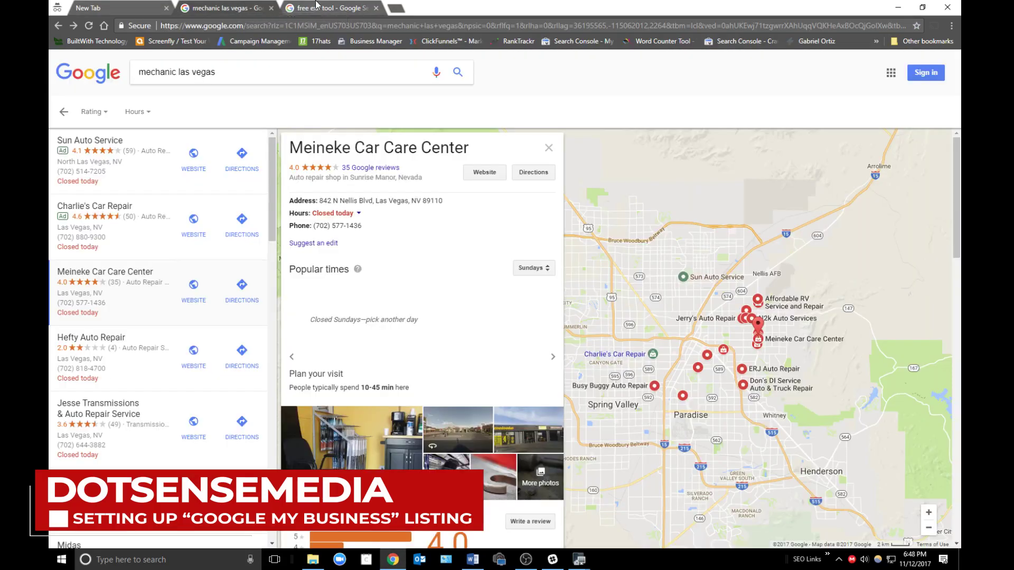
pyautogui.click(398, 69)
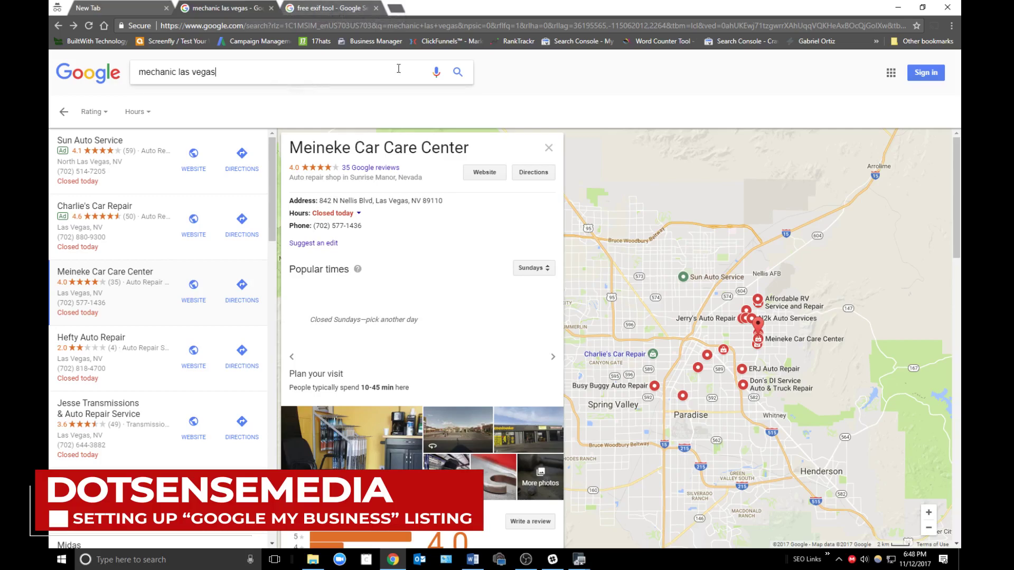
pyautogui.click(525, 560)
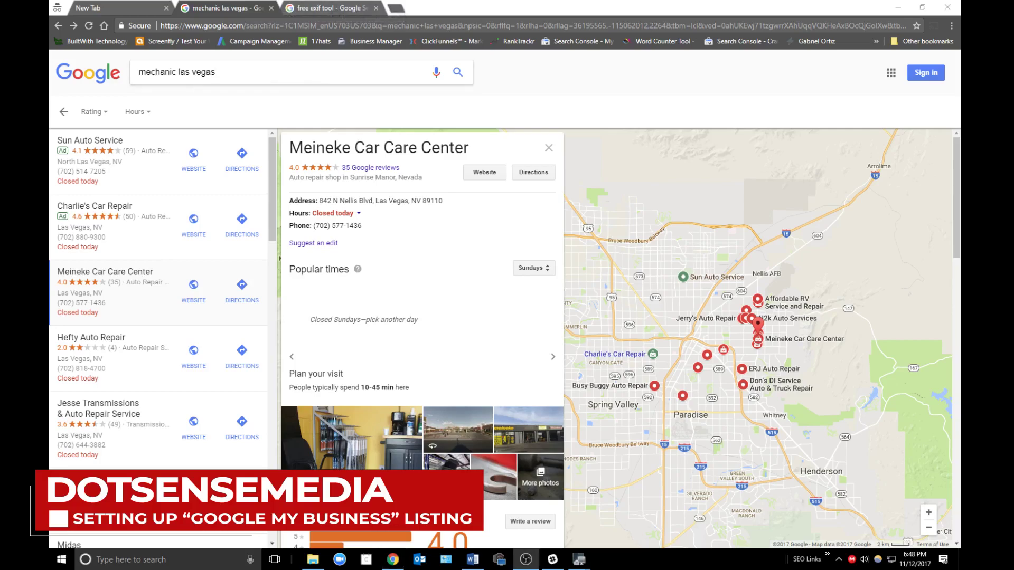
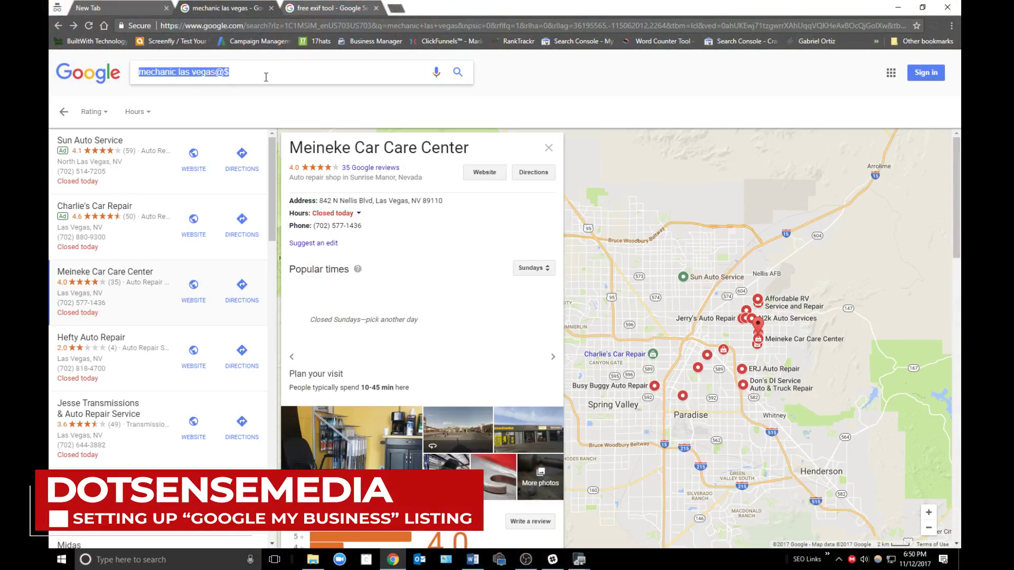
# - Search Google again for 'mechanic las vegas'
pyautogui.click(268, 76)
pyautogui.hotkey('ctrl', 'a')
pyautogui.write('me')
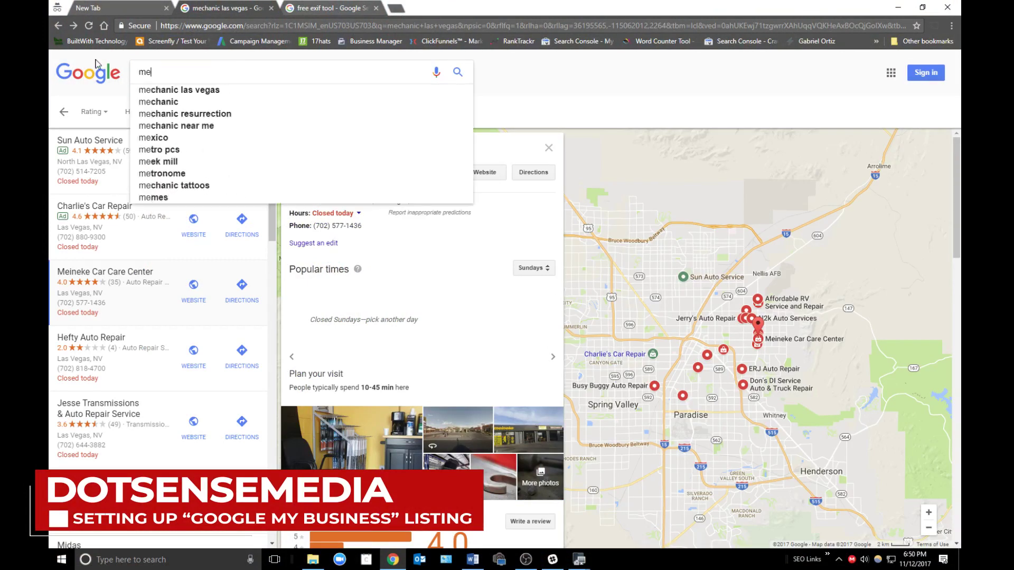
pyautogui.write('chanic las vegas')
pyautogui.press('Return')
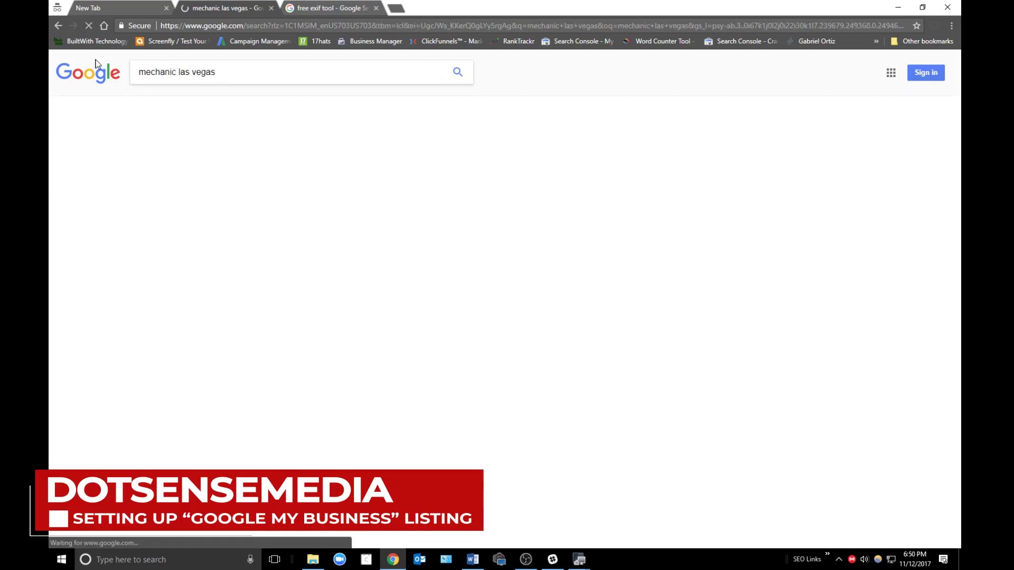
# - Go to the third results page and open Japanese Car Service's business profile
pyautogui.scroll(-10, 129, 317)
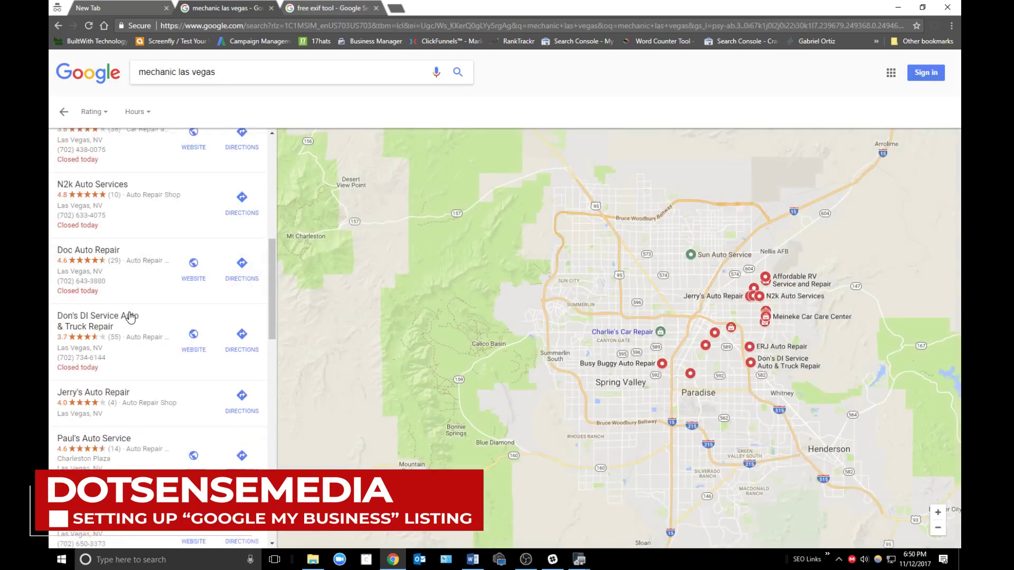
pyautogui.scroll(-15, 134, 314)
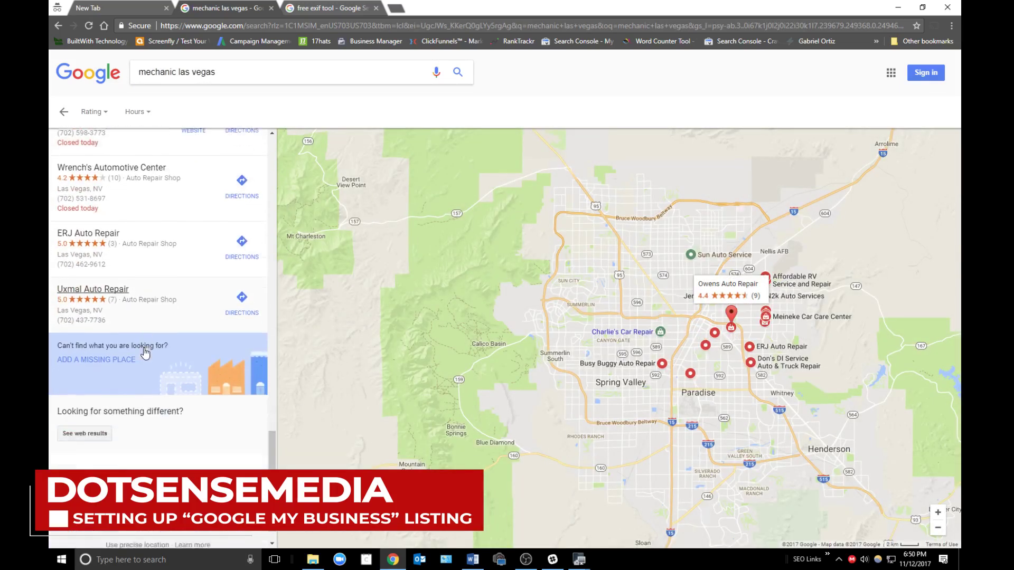
pyautogui.click(117, 462)
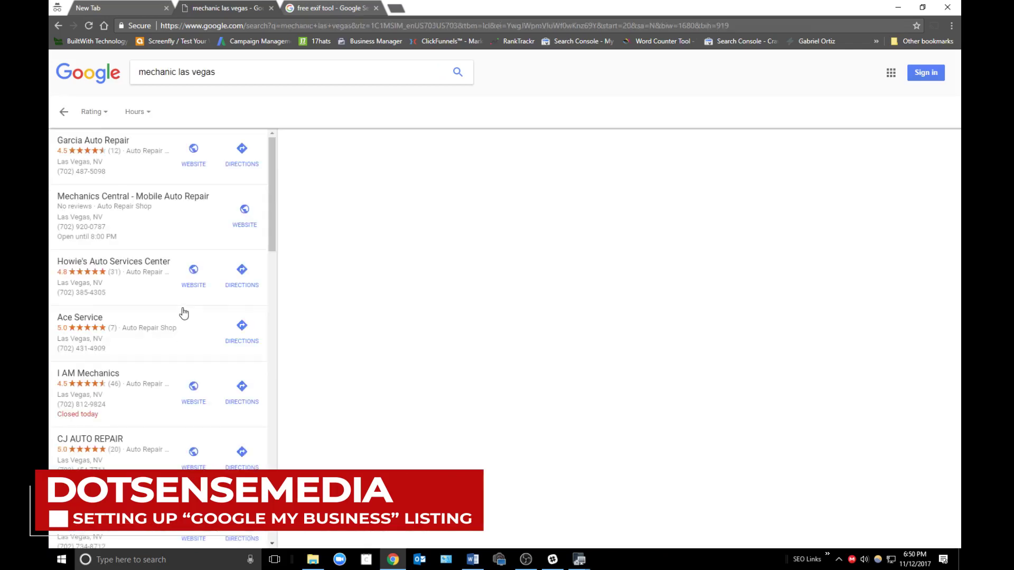
pyautogui.scroll(-9, 149, 362)
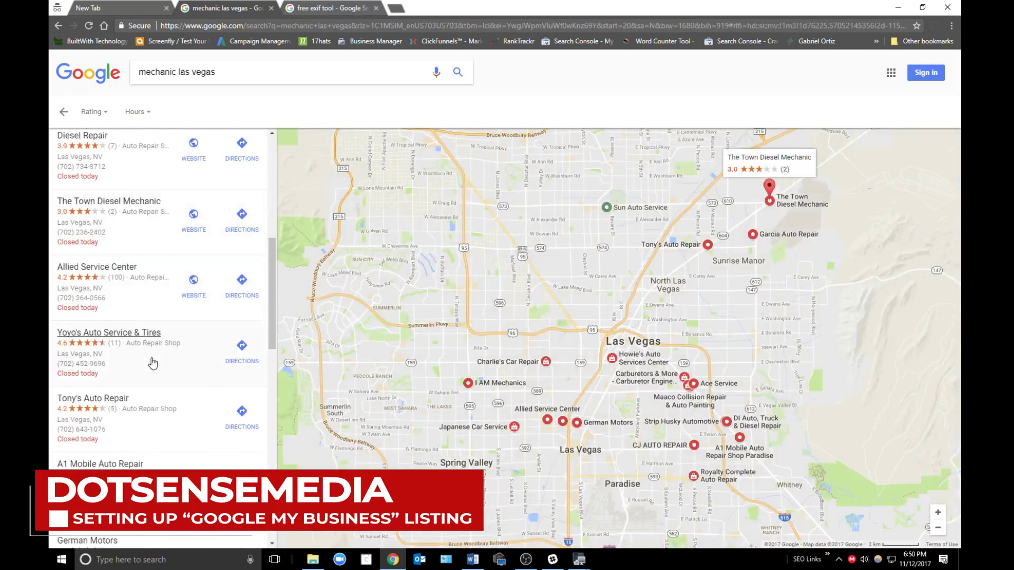
pyautogui.scroll(-3, 165, 389)
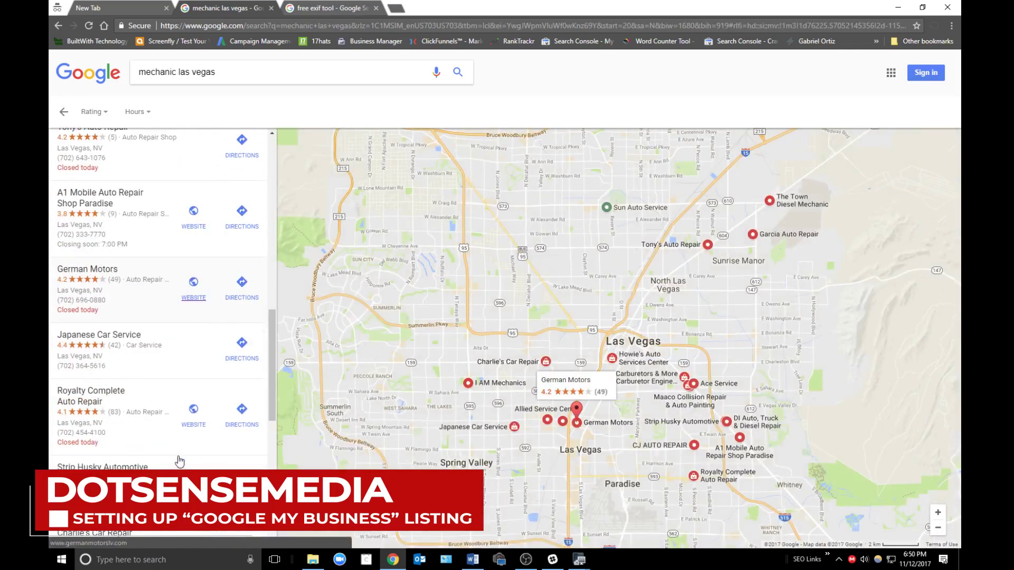
pyautogui.click(184, 364)
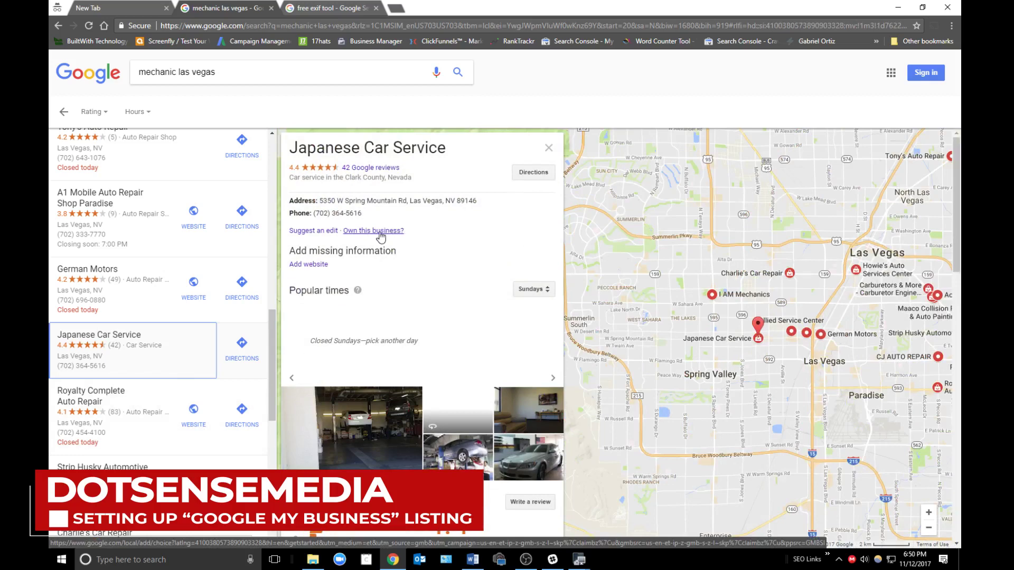
pyautogui.click(153, 280)
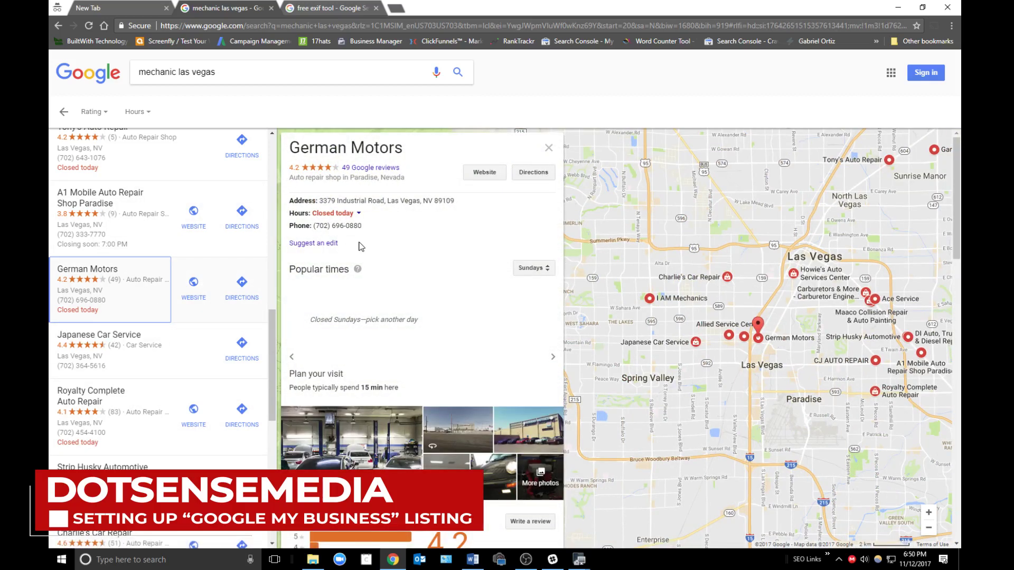
pyautogui.click(169, 239)
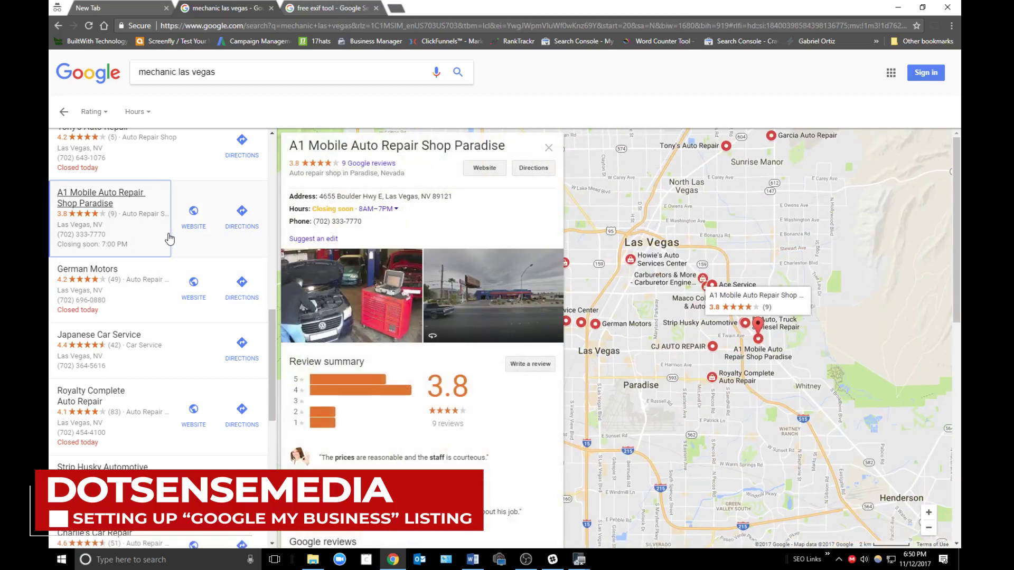
pyautogui.click(175, 167)
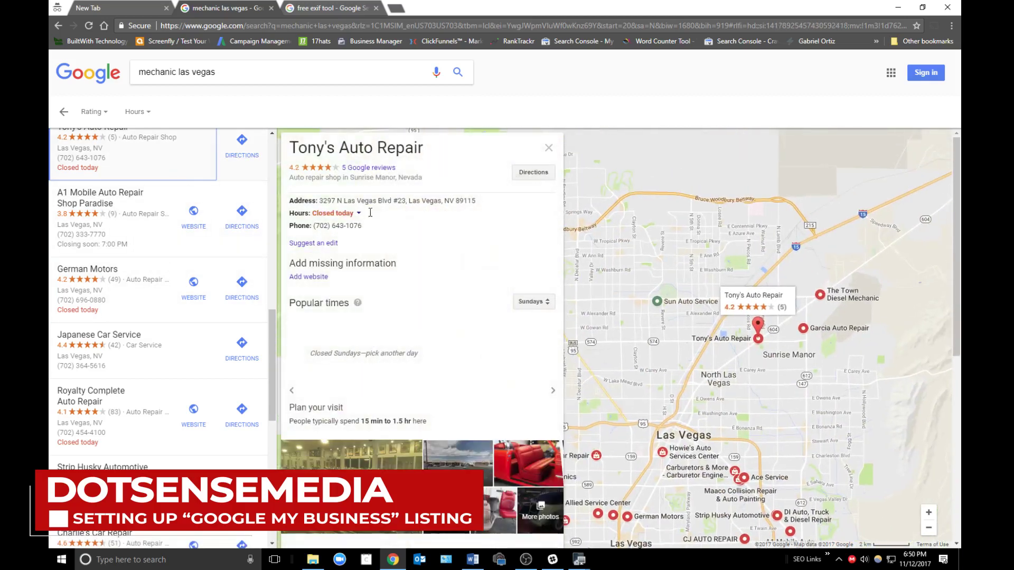
pyautogui.click(151, 450)
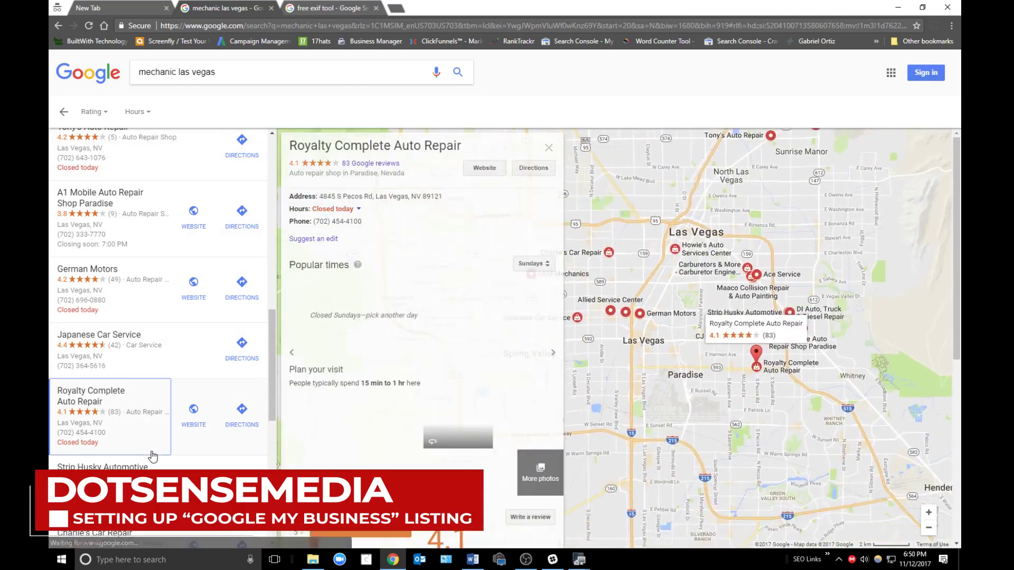
pyautogui.click(141, 359)
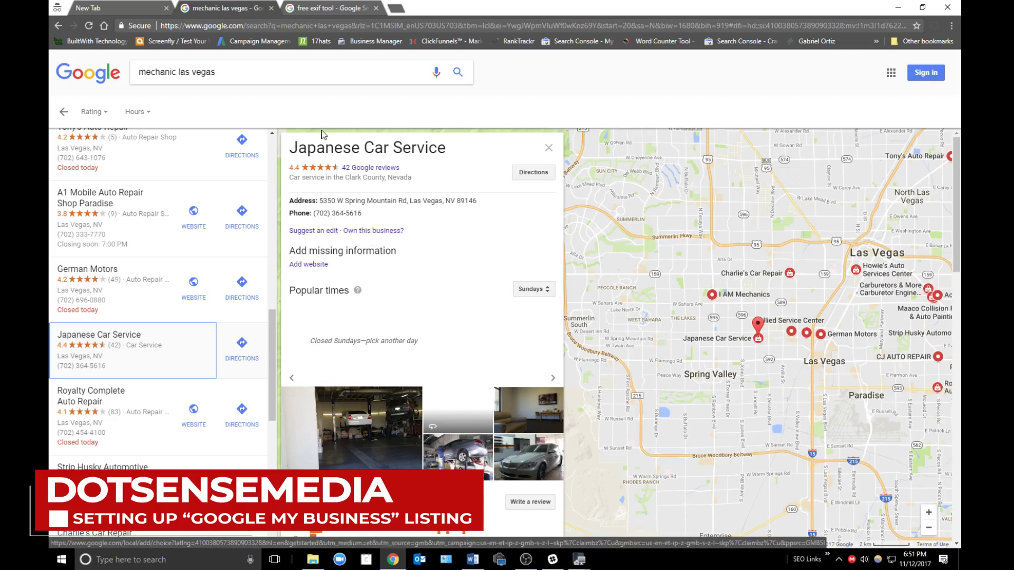
# - Search Google for 'japanese car service'
pyautogui.tripleClick(291, 76)
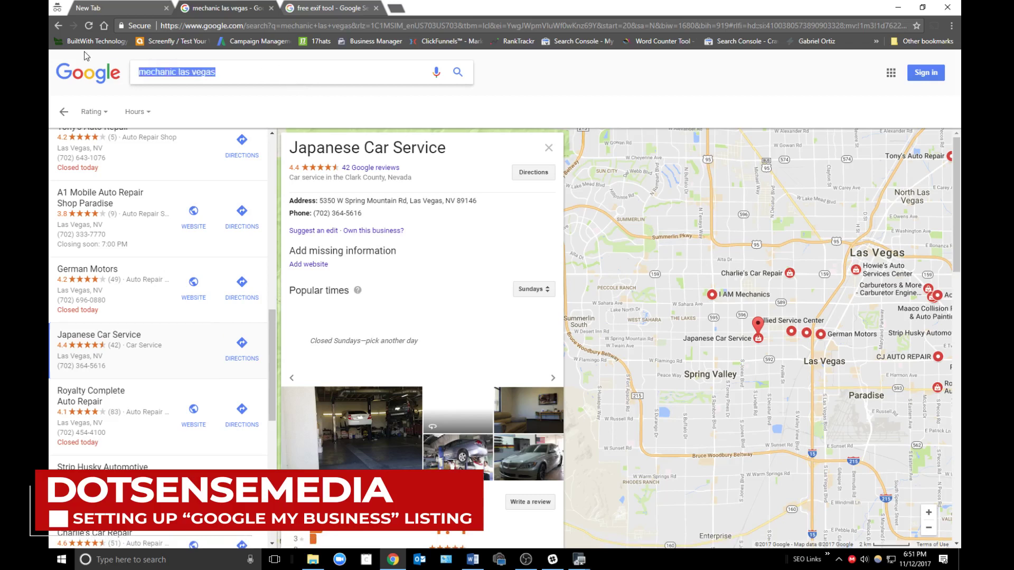
pyautogui.write('jap')
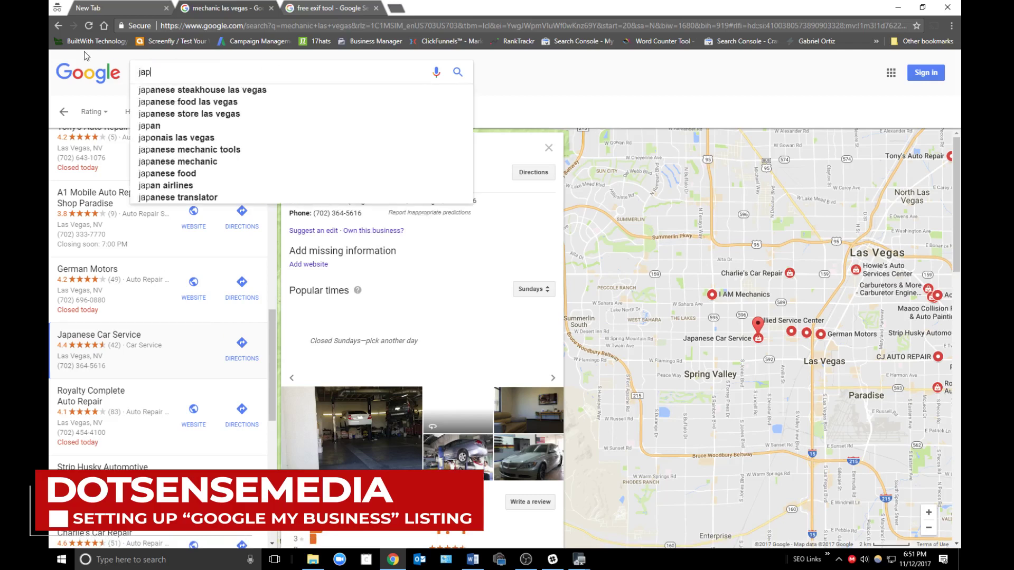
pyautogui.write('anese')
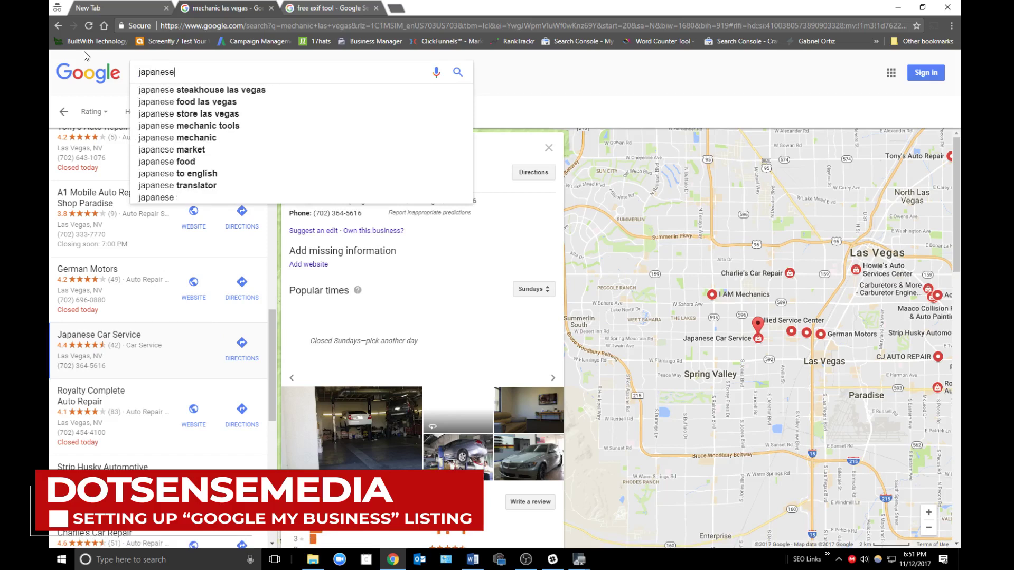
pyautogui.write(' car service')
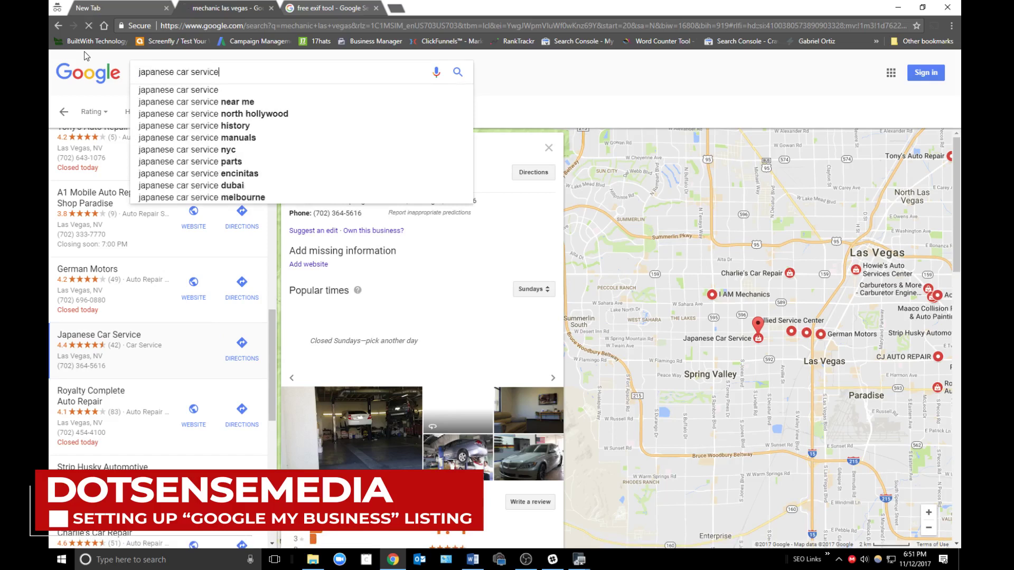
pyautogui.press('Return')
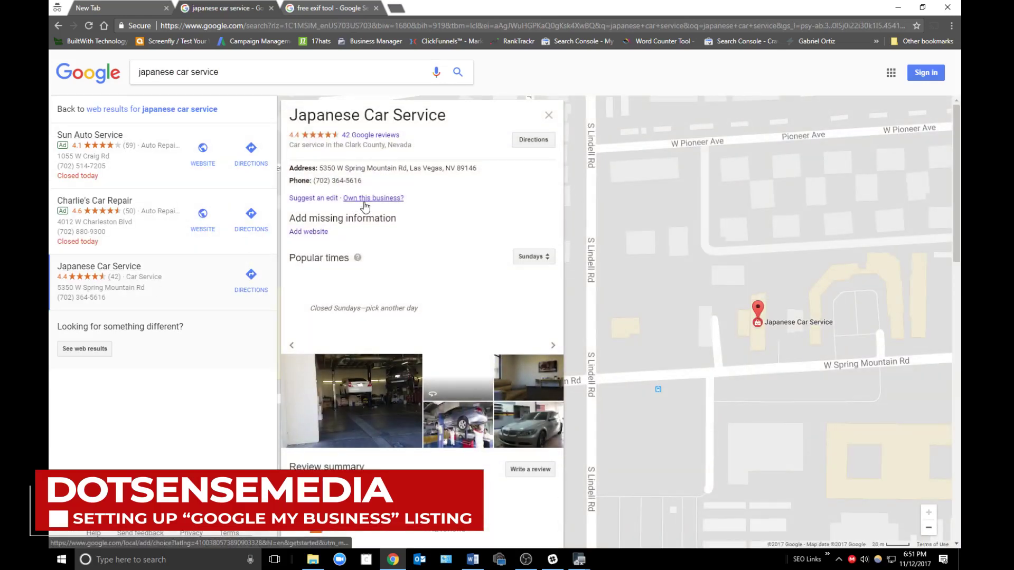
# - Copy the shop's address, 5350 W Spring Mountain Rd, Las Vegas, NV 89146, and search it
pyautogui.moveTo(477, 168); pyautogui.dragTo(322, 171)
pyautogui.tripleClick(295, 75)
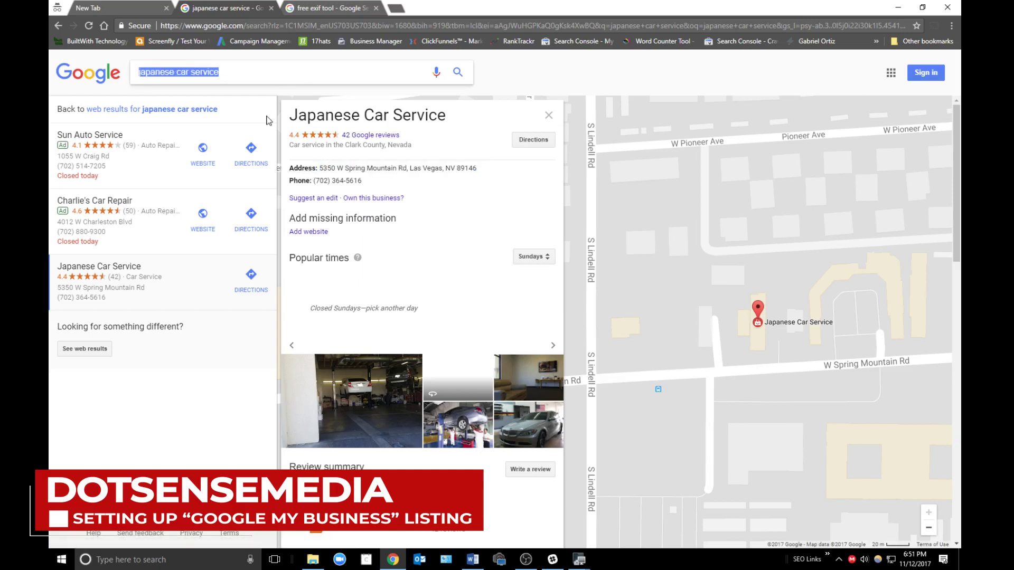
pyautogui.write('5350 W Spring Mountain Rd, Las Vegas, NV 89146')
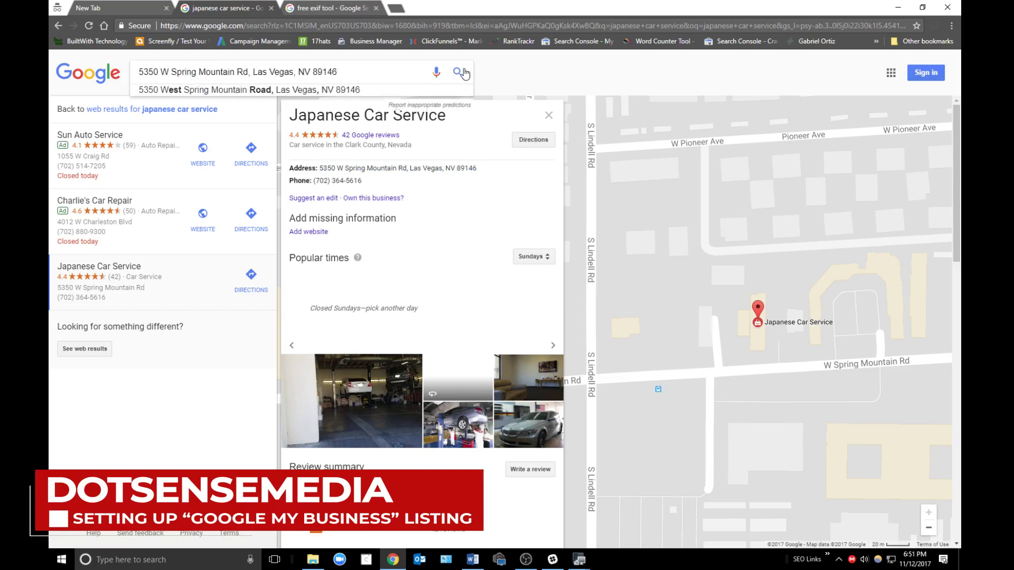
pyautogui.press('Return')
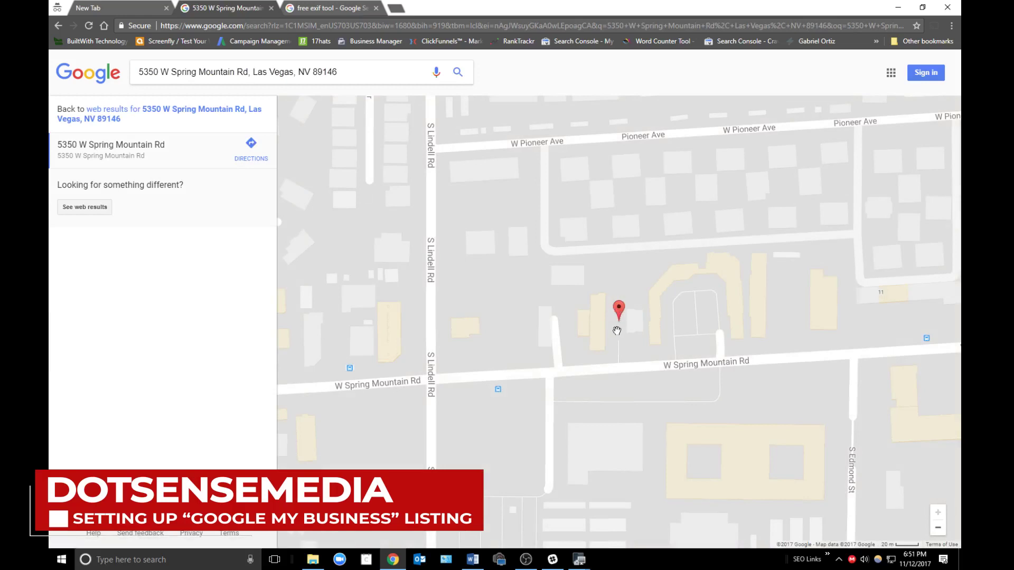
# - Open the Japanese Car Service entry from the address results, then go back to its map results
pyautogui.click(619, 316)
pyautogui.click(191, 116)
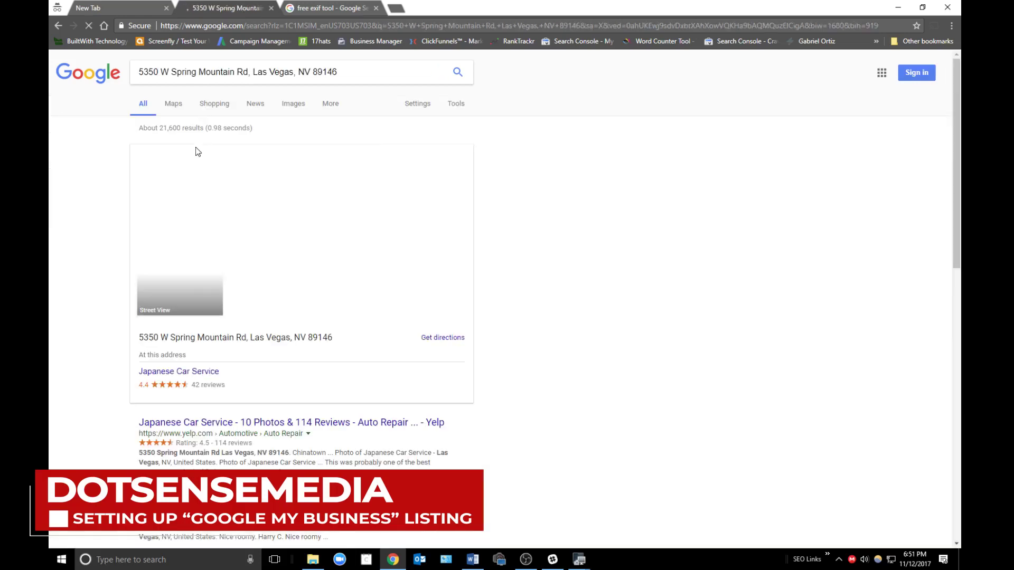
pyautogui.click(236, 370)
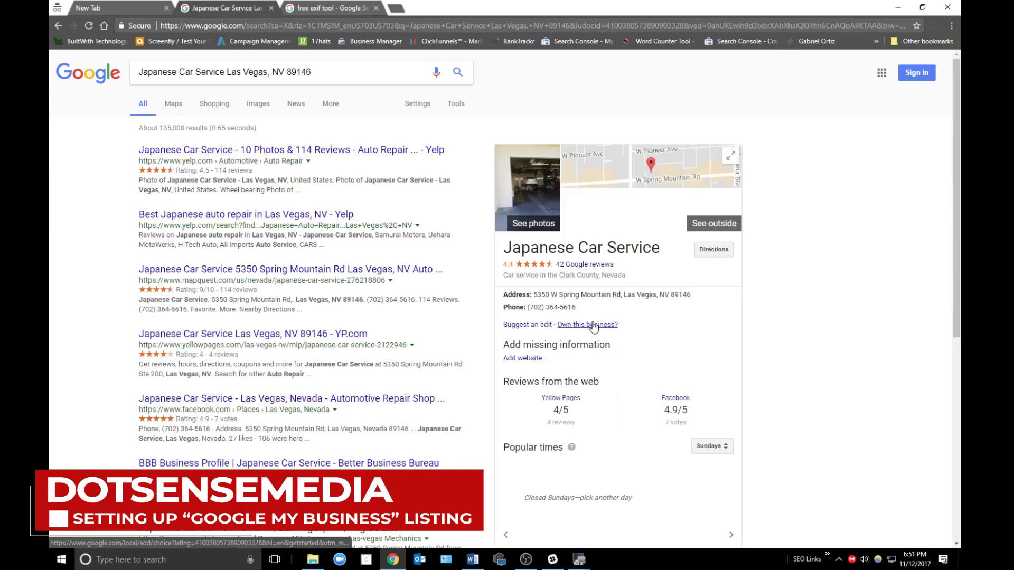
pyautogui.click(59, 29)
pyautogui.click(59, 29)
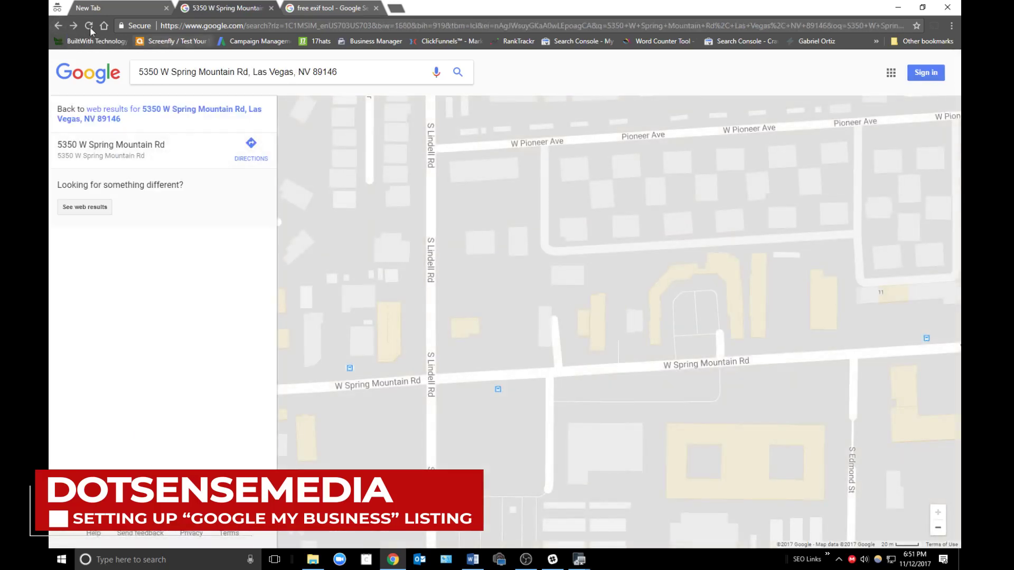
pyautogui.click(58, 27)
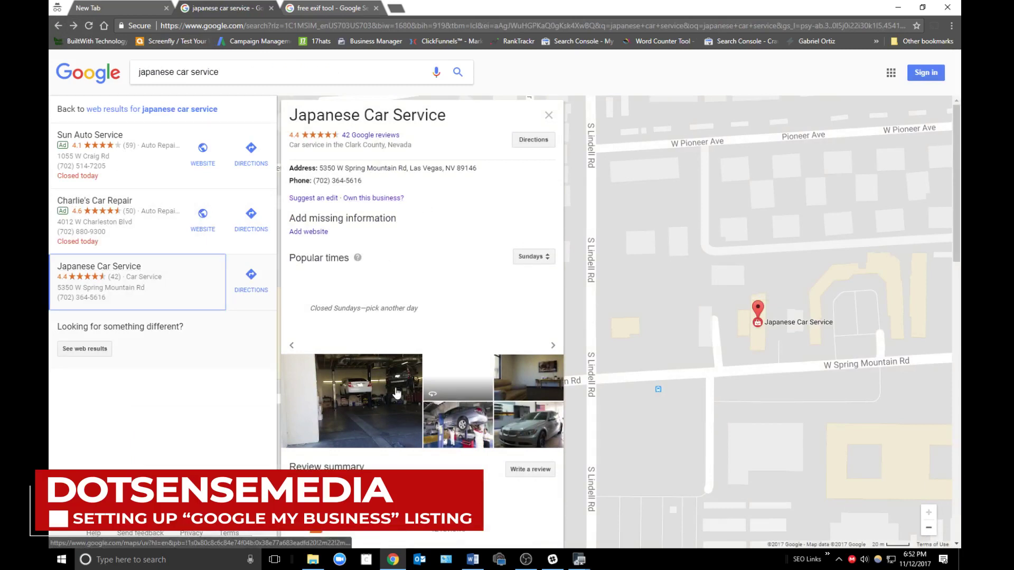
# - Claim Japanese Car Service via 'Own this business?' and sign in with the saved owner account
pyautogui.click(374, 198)
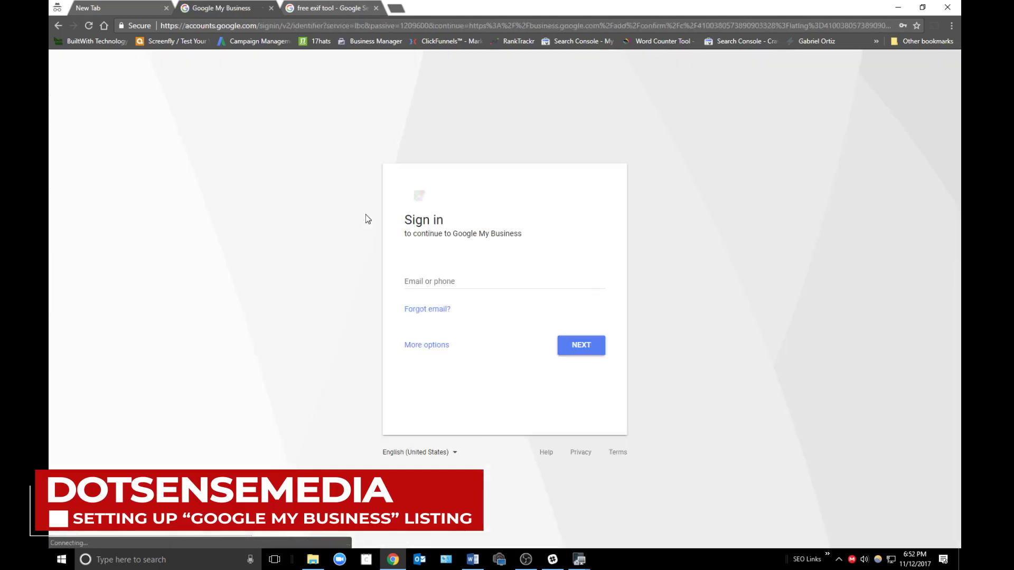
pyautogui.click(478, 284)
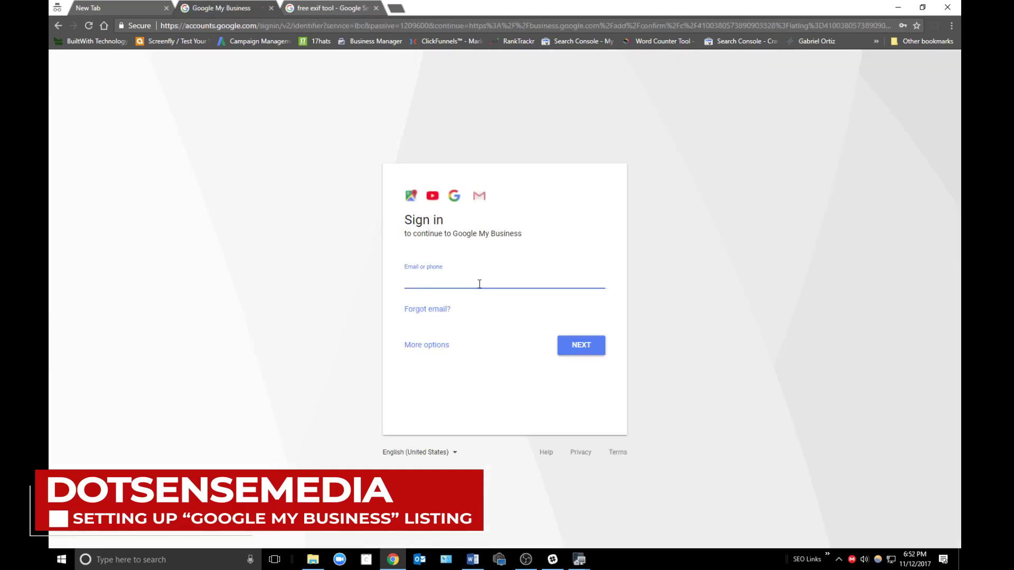
pyautogui.write('mob')
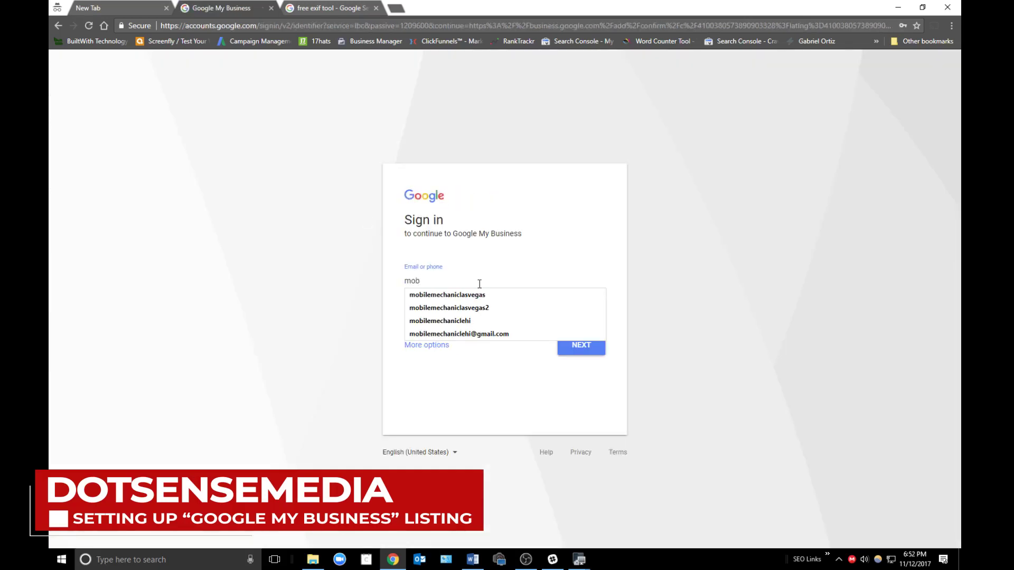
pyautogui.press('Down')
pyautogui.press('Down')
pyautogui.press('Return')
pyautogui.press('Return')
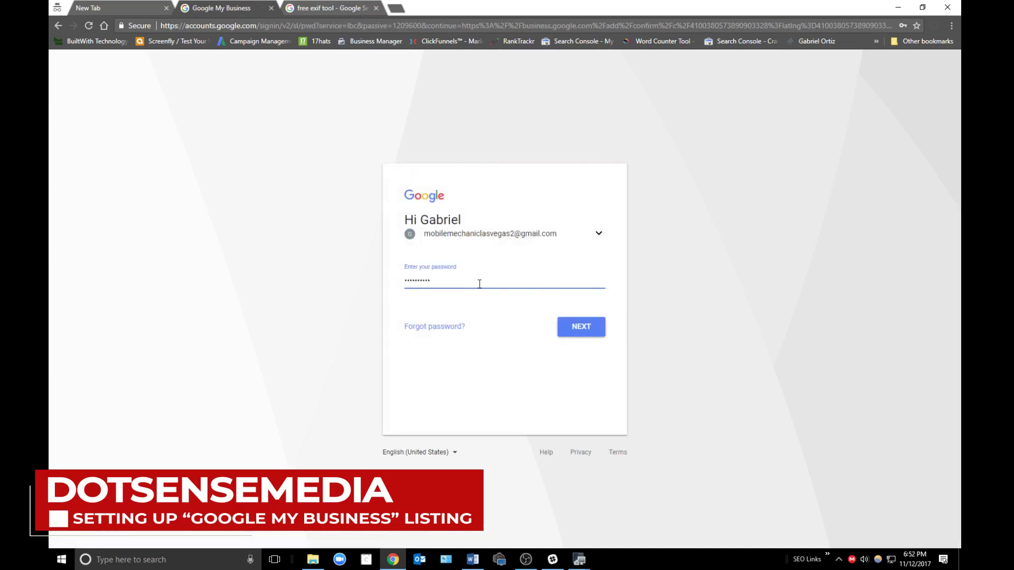
pyautogui.press('Return')
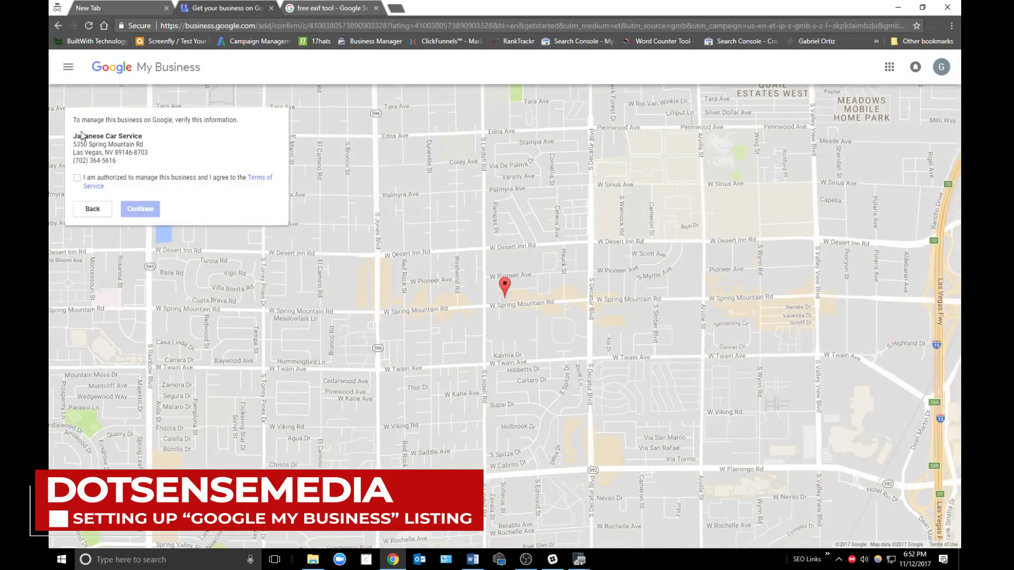
# - Review the listed name and address, then back out to the 'mechanic las vegas' results
pyautogui.moveTo(75, 135); pyautogui.dragTo(159, 164)
pyautogui.click(159, 168)
pyautogui.click(58, 27)
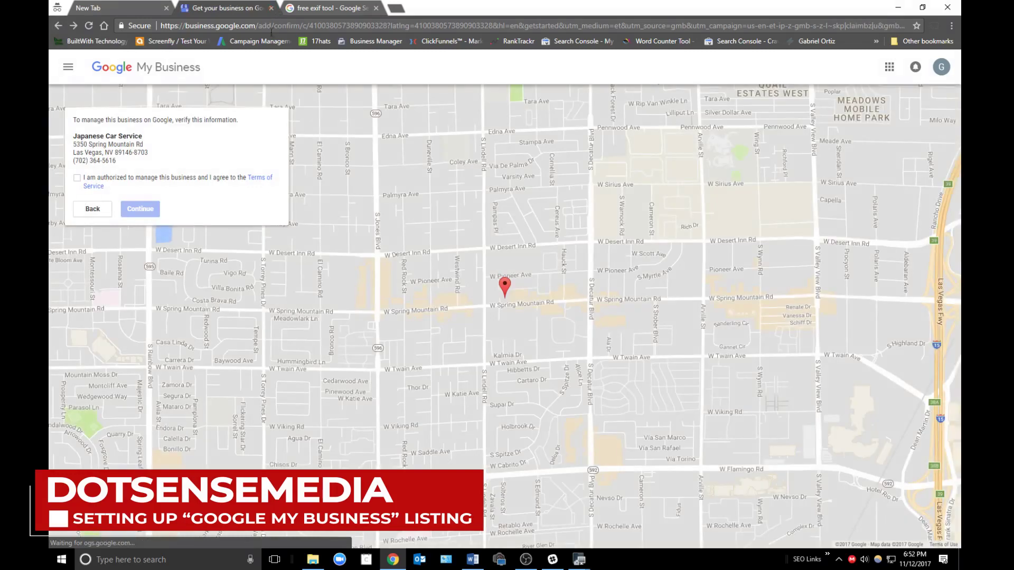
pyautogui.click(61, 30)
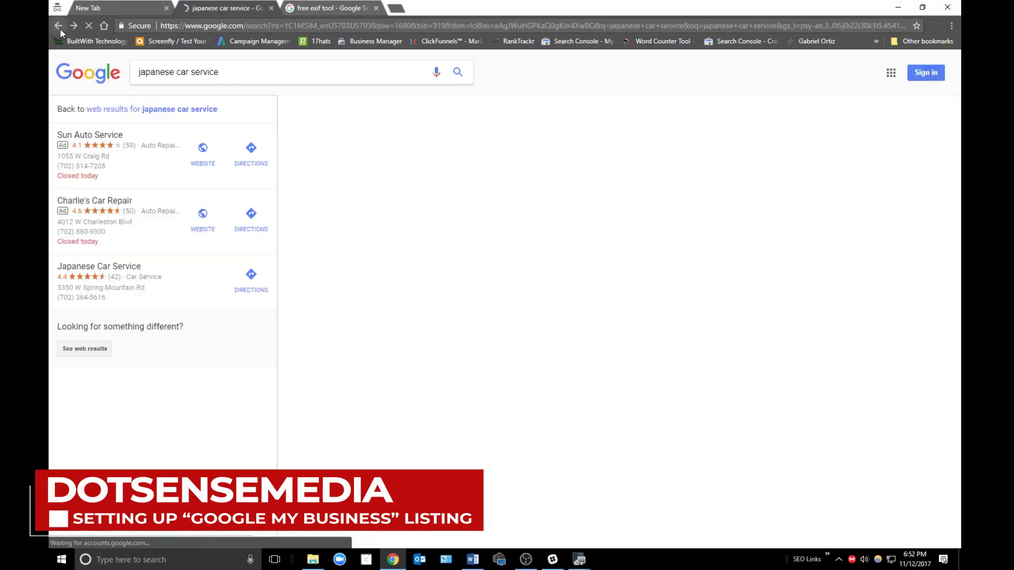
pyautogui.click(60, 29)
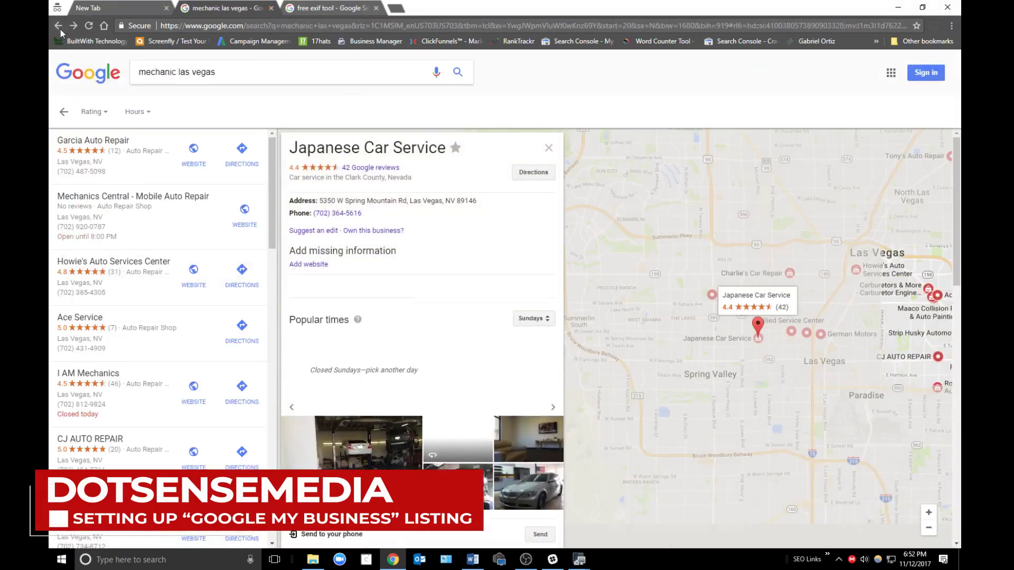
# - In the incognito tab, search 'google my business' and open its add-a-business form
pyautogui.click(121, 6)
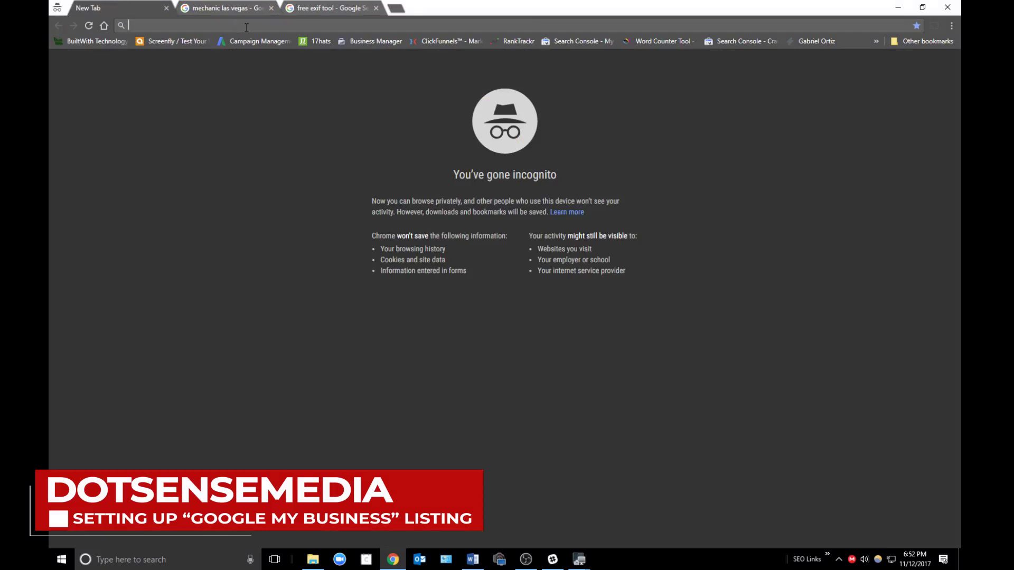
pyautogui.press('Down')
pyautogui.press('Escape')
pyautogui.write('go')
pyautogui.write('ogle my business')
pyautogui.press('Return')
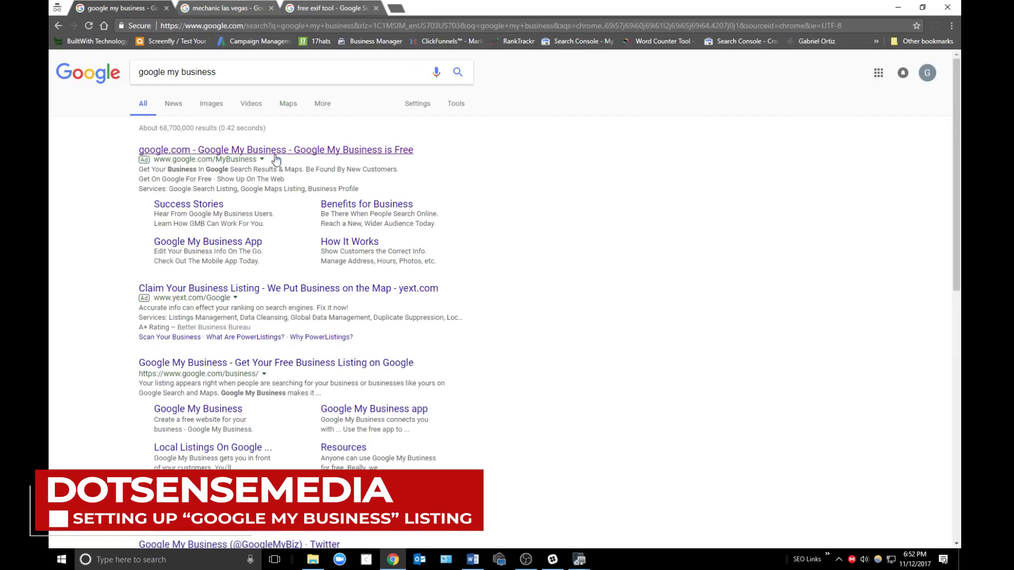
pyautogui.click(275, 156)
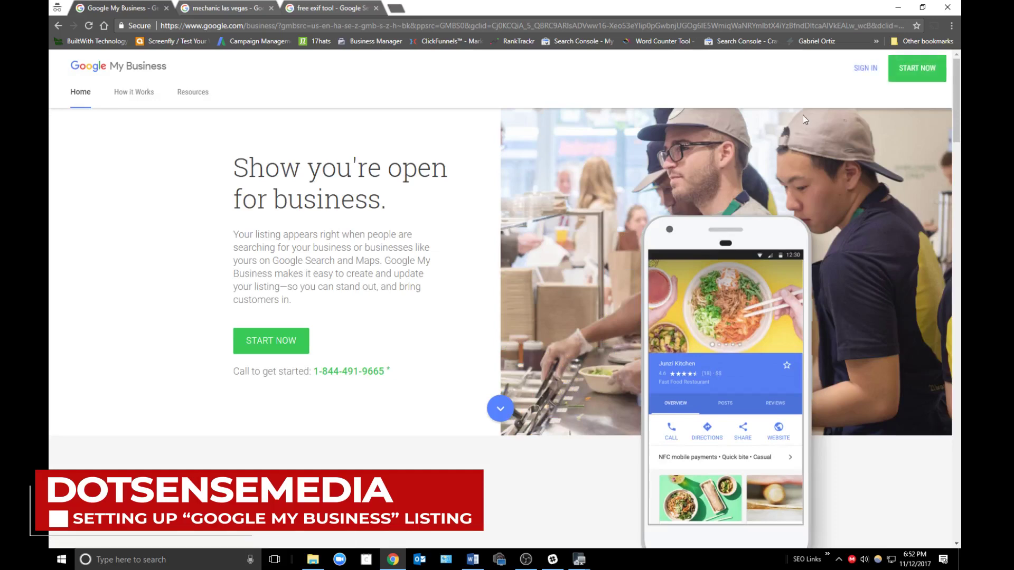
pyautogui.click(869, 74)
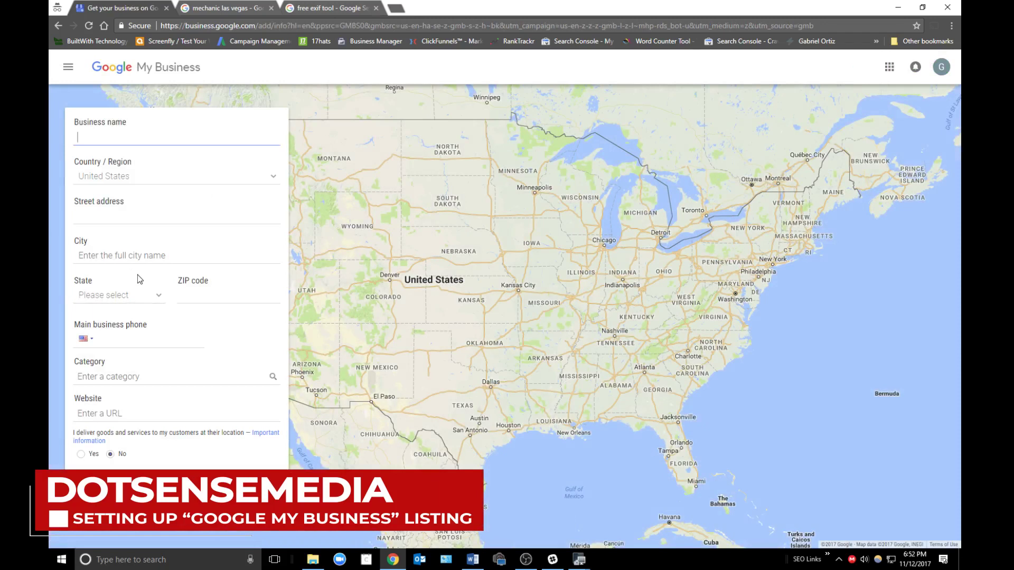
# - Enter RJ Videography as the business name and start the street address
pyautogui.click(145, 136)
pyautogui.write('RJ V')
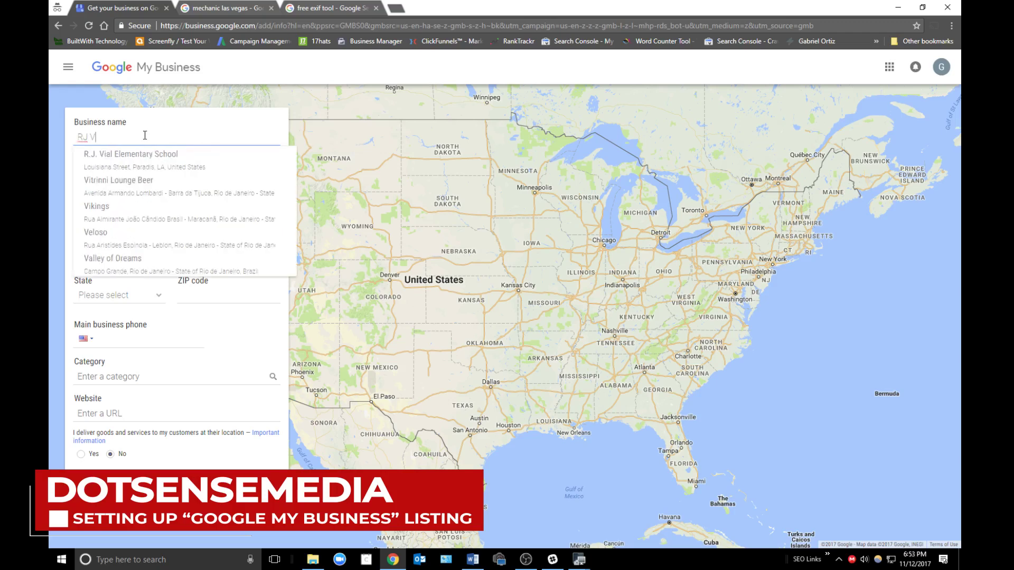
pyautogui.write('ideography')
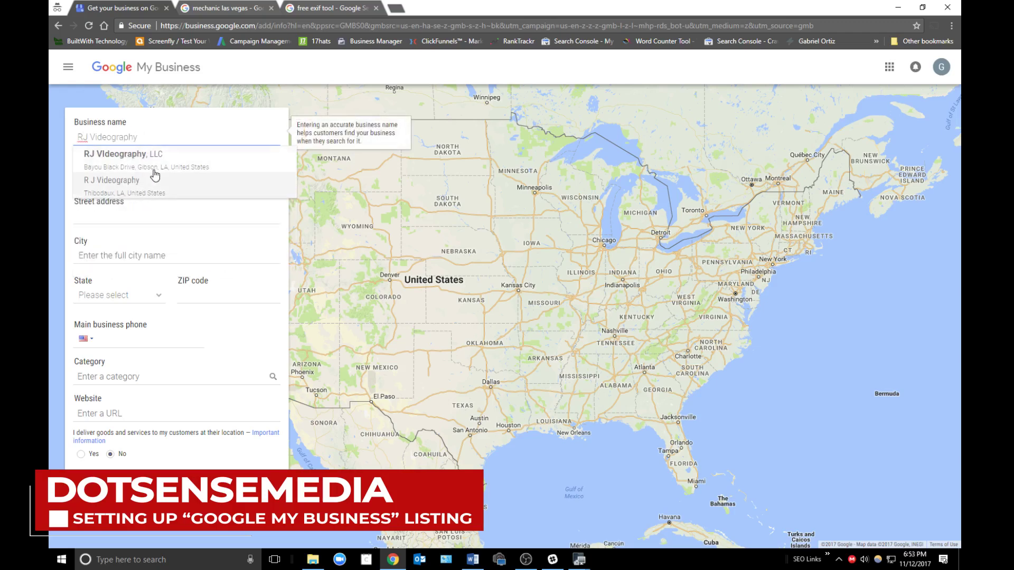
pyautogui.click(154, 218)
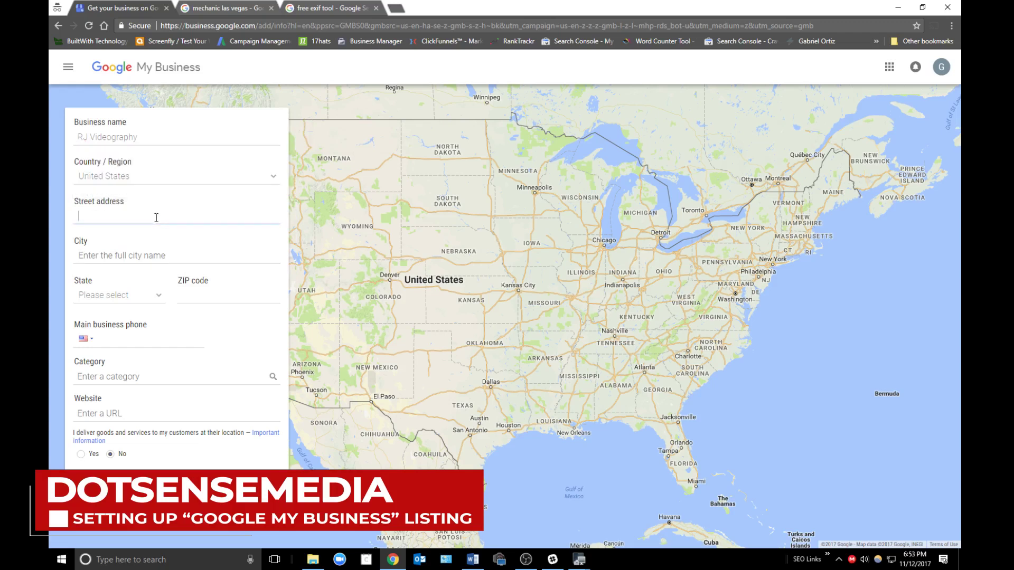
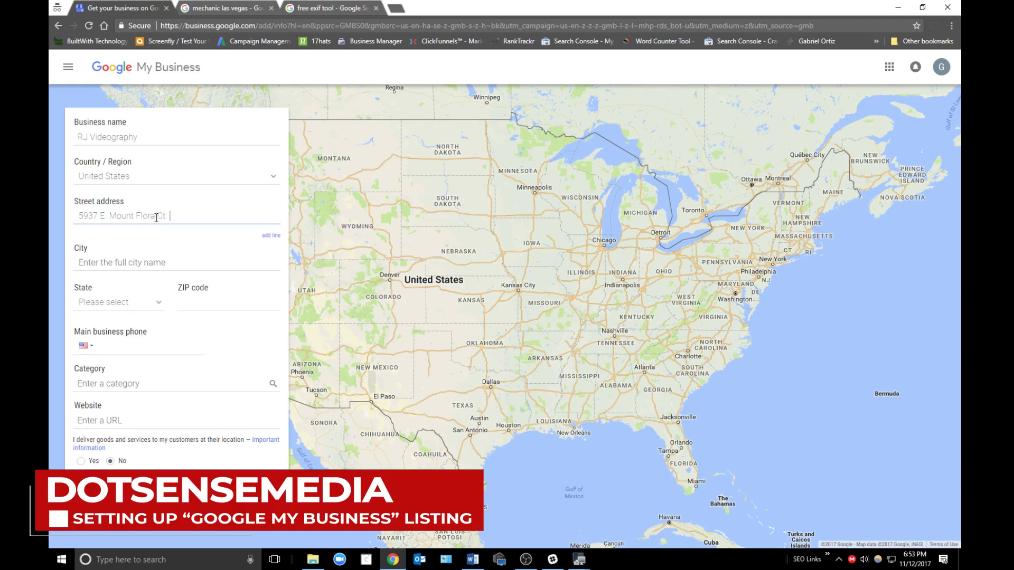
# - Fill in the city as Las Vegas and choose Nevada as the state
pyautogui.press('Tab')
pyautogui.write('L')
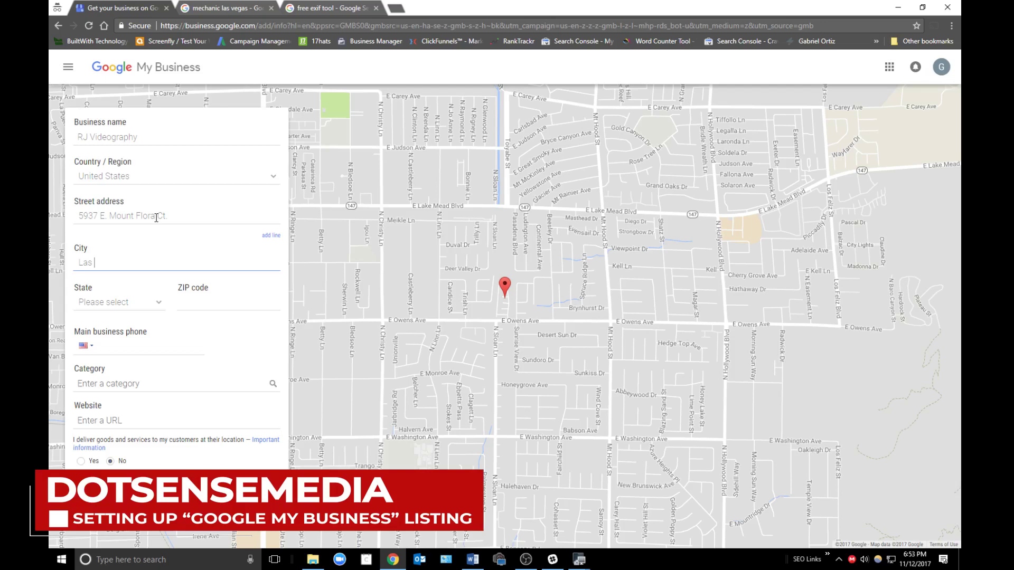
pyautogui.write('Vegas')
pyautogui.click(158, 303)
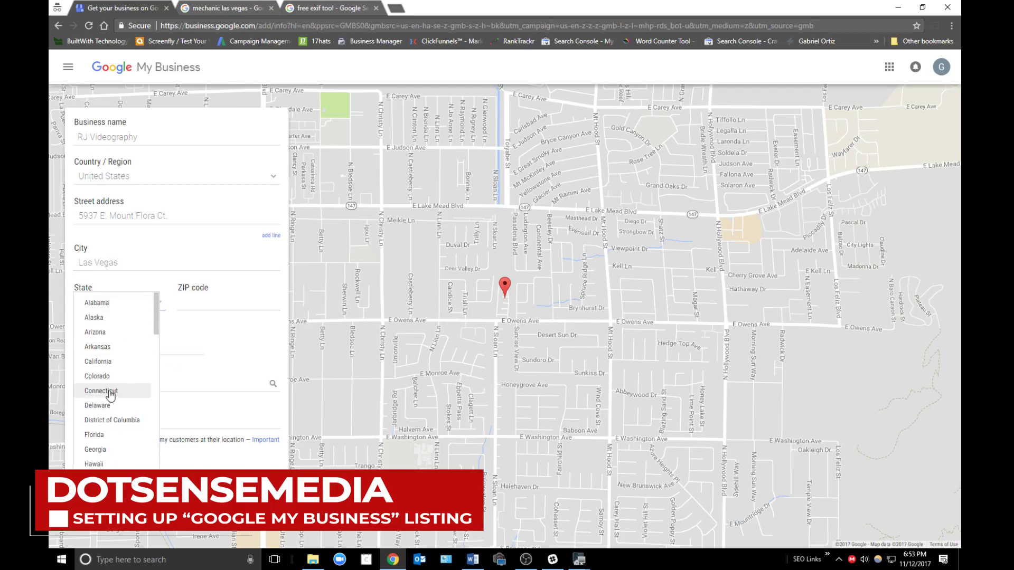
pyautogui.scroll(-3, 103, 391)
pyautogui.scroll(-3, 110, 447)
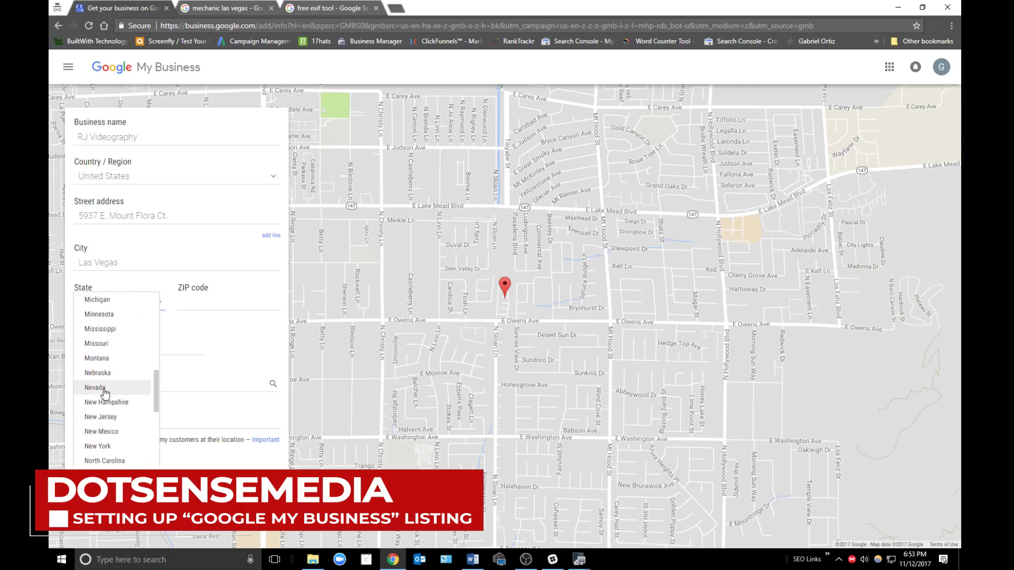
pyautogui.click(102, 388)
pyautogui.click(224, 298)
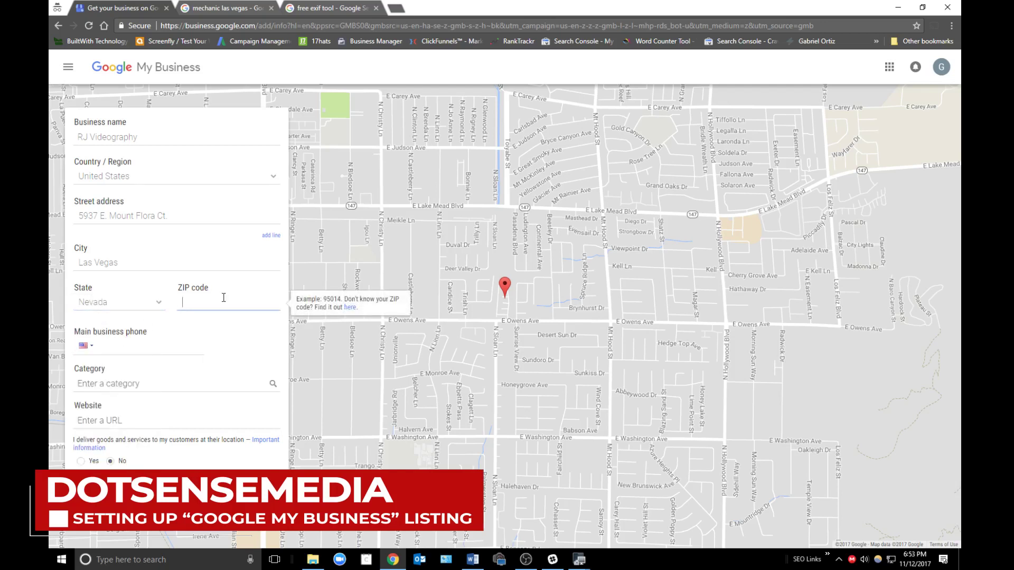
# - Enter ZIP code 89156 and return to the street address field
pyautogui.write('89156')
pyautogui.click(203, 212)
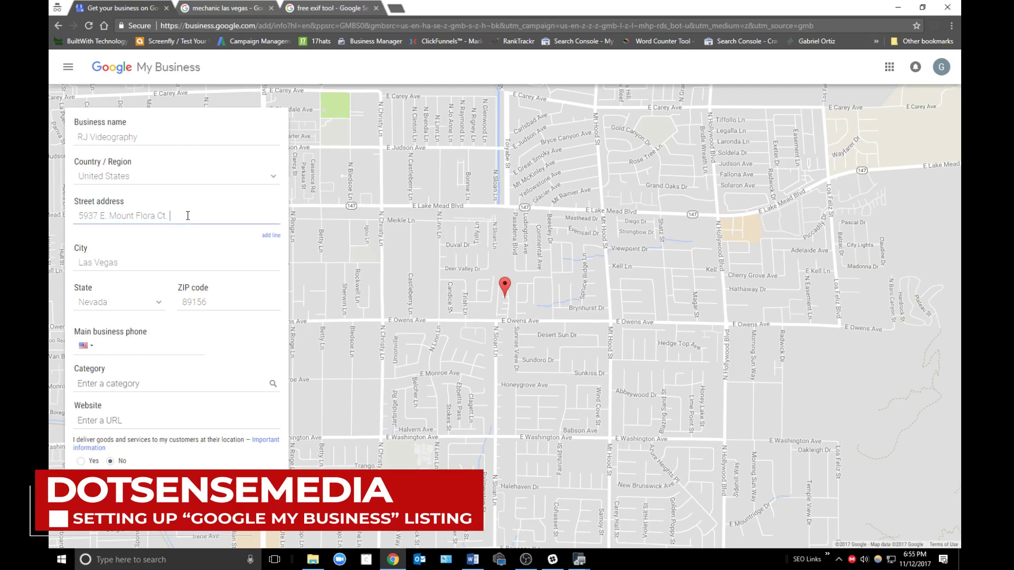
pyautogui.click(183, 264)
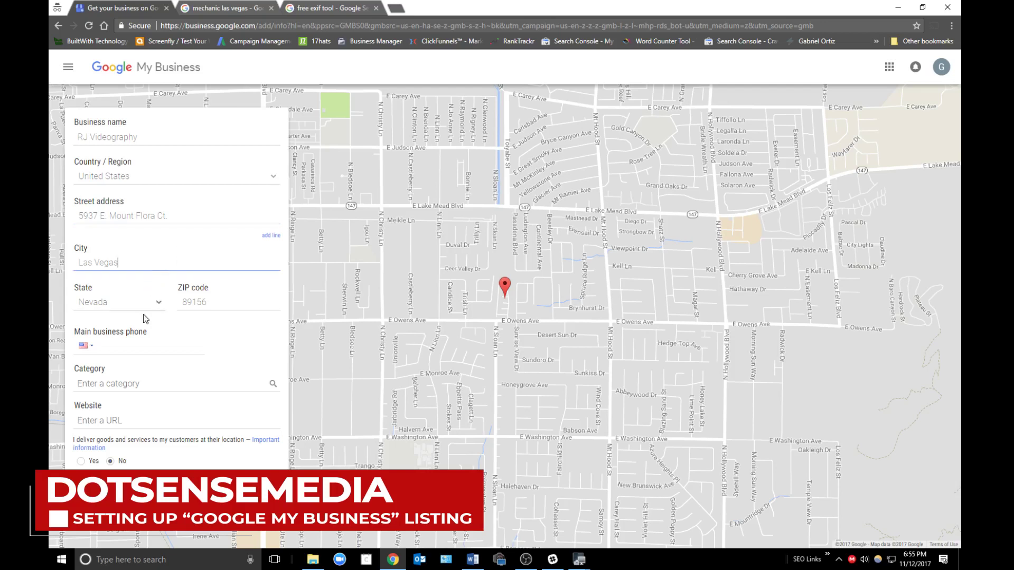
pyautogui.click(141, 348)
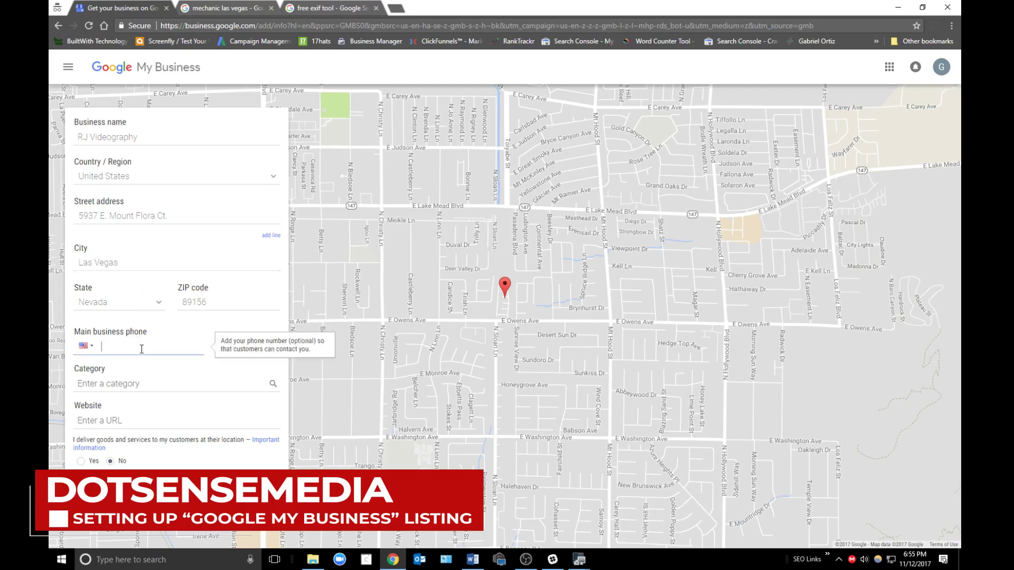
pyautogui.doubleClick(114, 350)
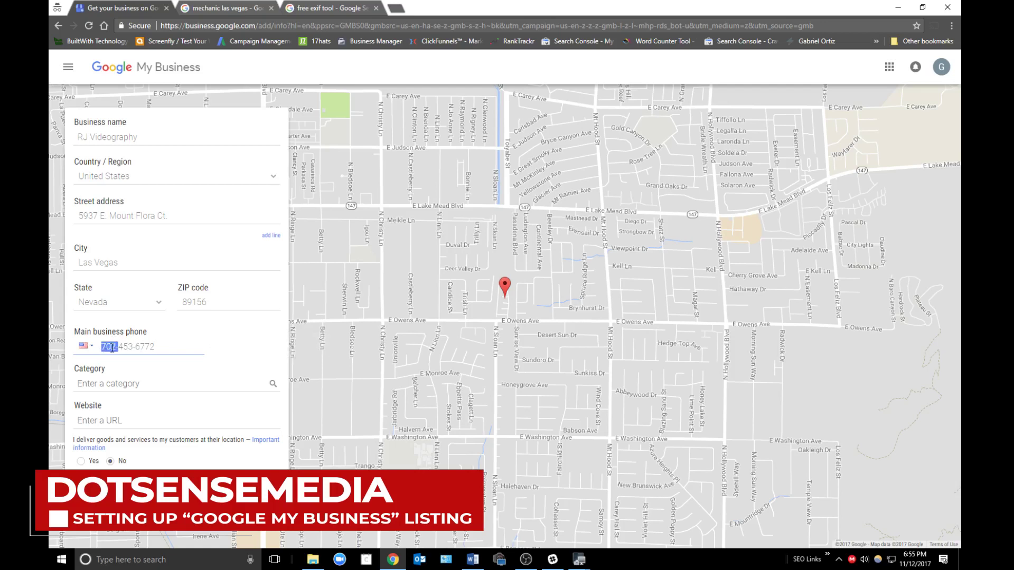
pyautogui.click(130, 350)
pyautogui.click(165, 348)
# - After trying wedding categories, choose Video Production Service as the business category
pyautogui.click(160, 385)
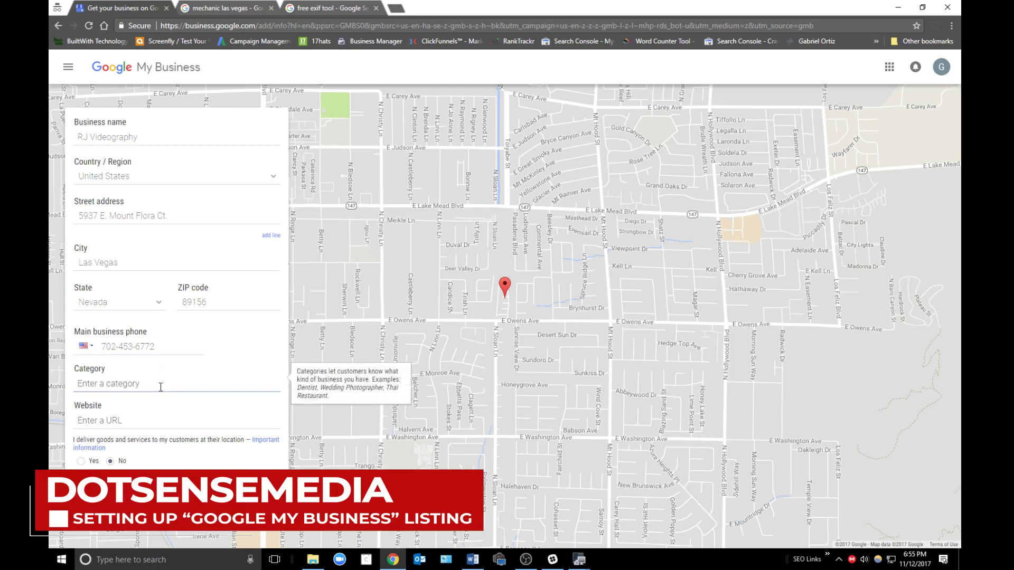
pyautogui.write('V')
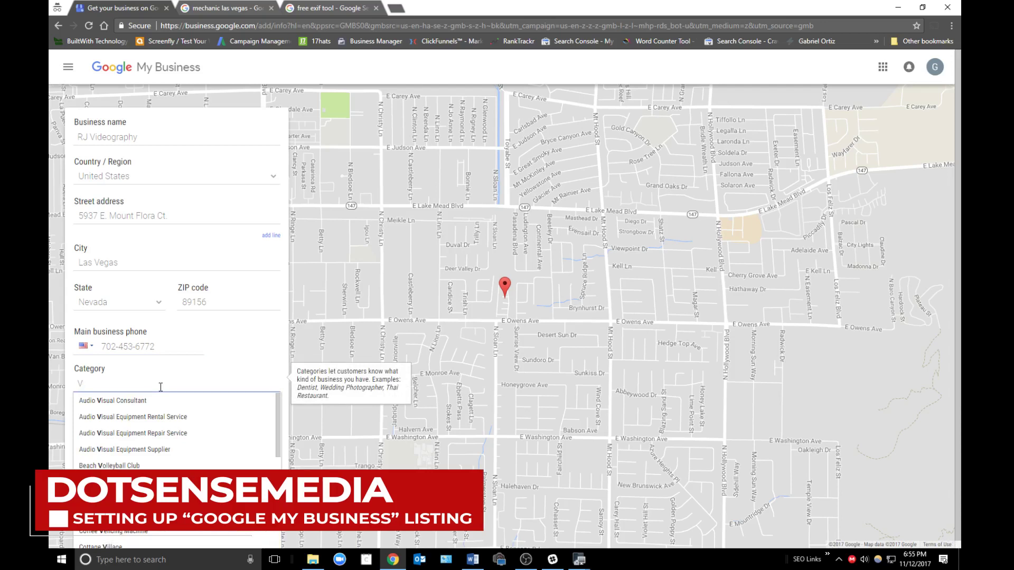
pyautogui.press('BackSpace')
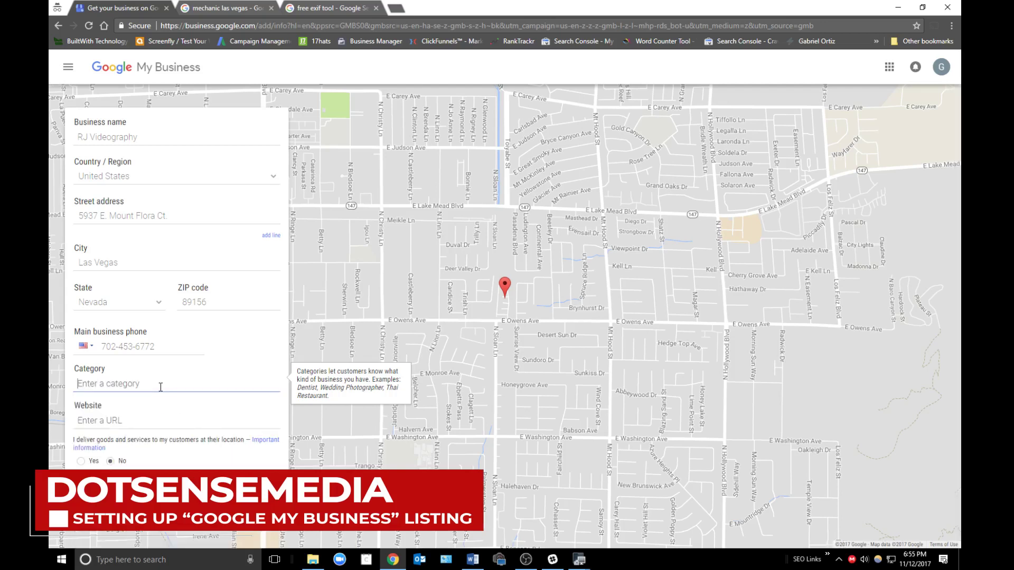
pyautogui.write('Wedding ')
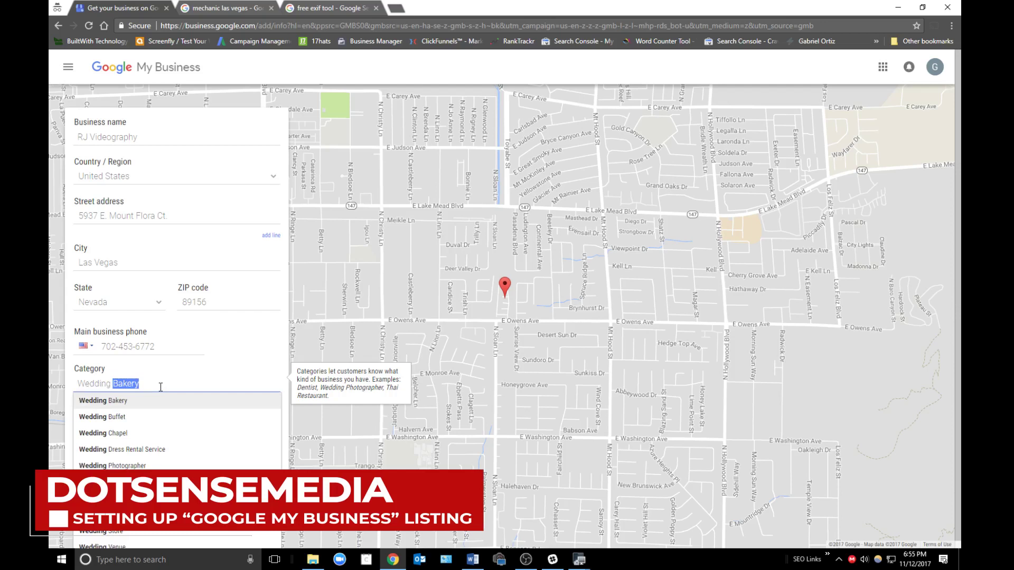
pyautogui.write('V')
pyautogui.press('BackSpace')
pyautogui.write('C')
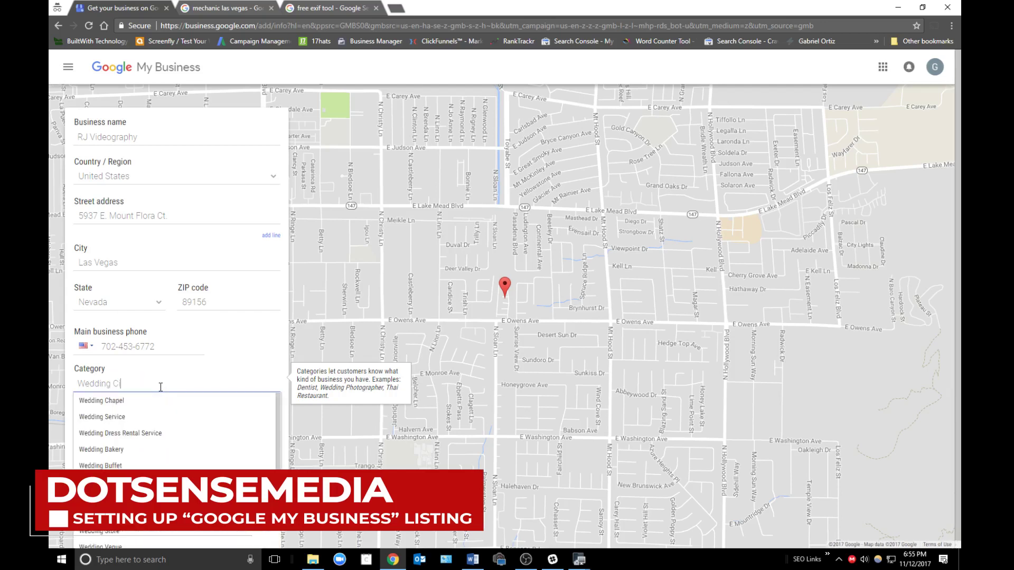
pyautogui.press('BackSpace')
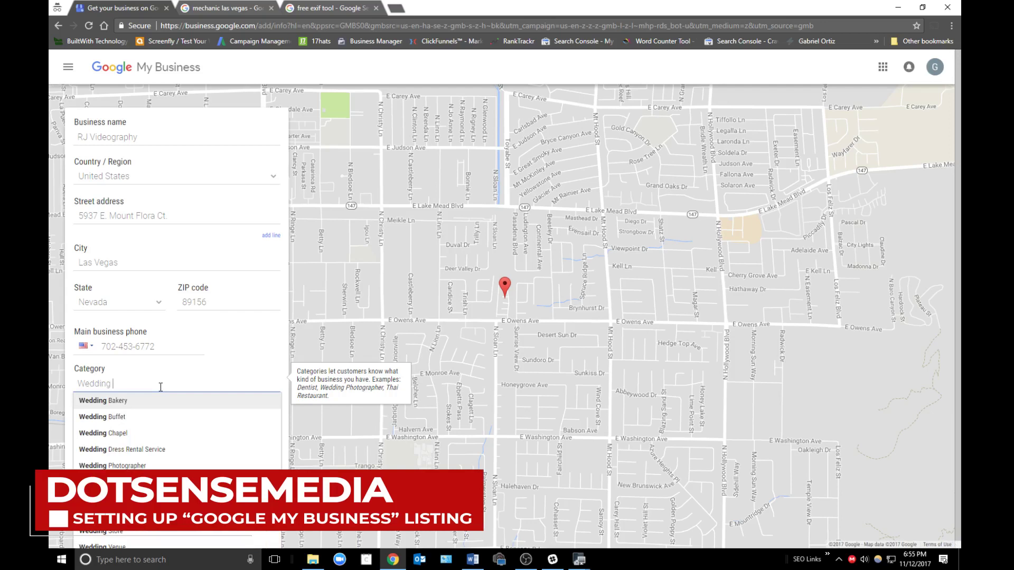
pyautogui.press('BackSpace')
pyautogui.press('BackSpace')
pyautogui.press('BackSpace')
pyautogui.press('BackSpace')
pyautogui.press('BackSpace')
pyautogui.press('BackSpace')
pyautogui.press('BackSpace')
pyautogui.press('BackSpace')
pyautogui.write('V')
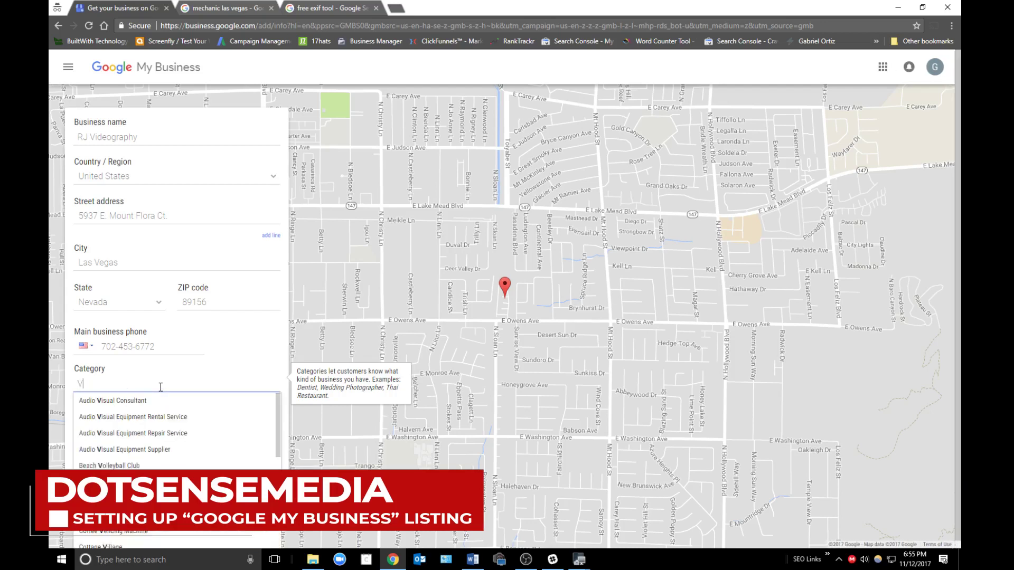
pyautogui.write('ideo Arcade')
pyautogui.scroll(-5, 148, 449)
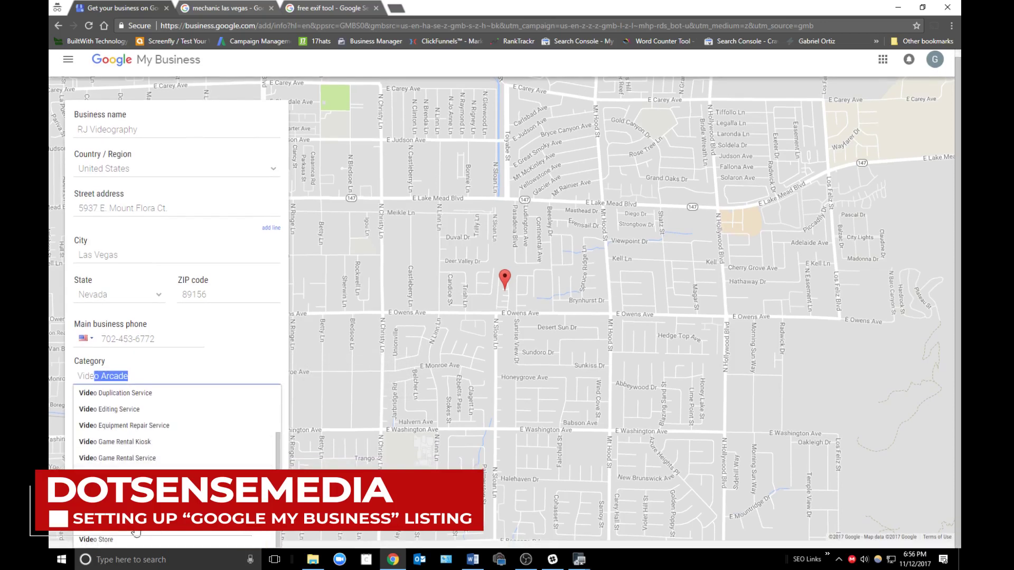
pyautogui.click(136, 531)
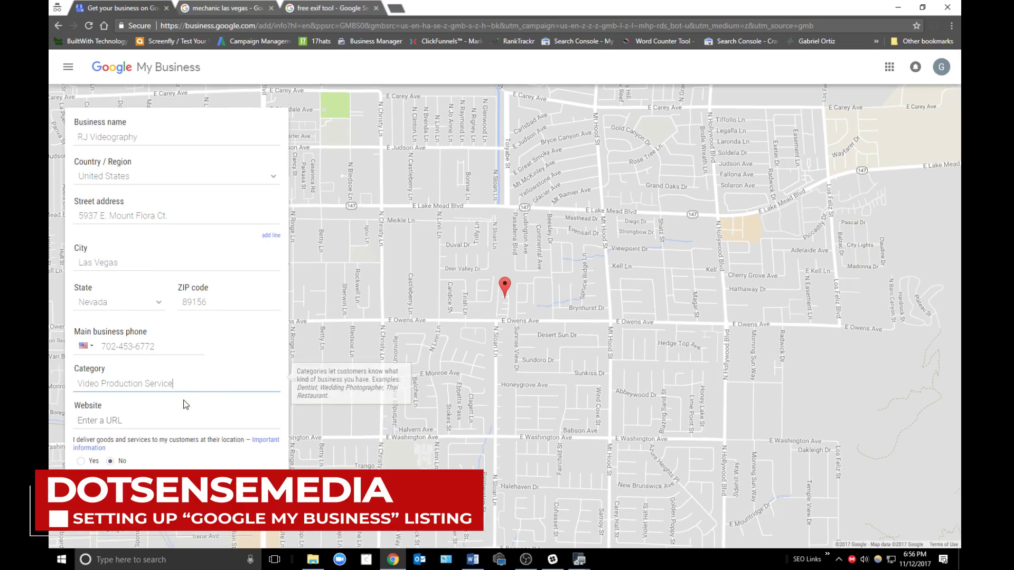
pyautogui.click(330, 8)
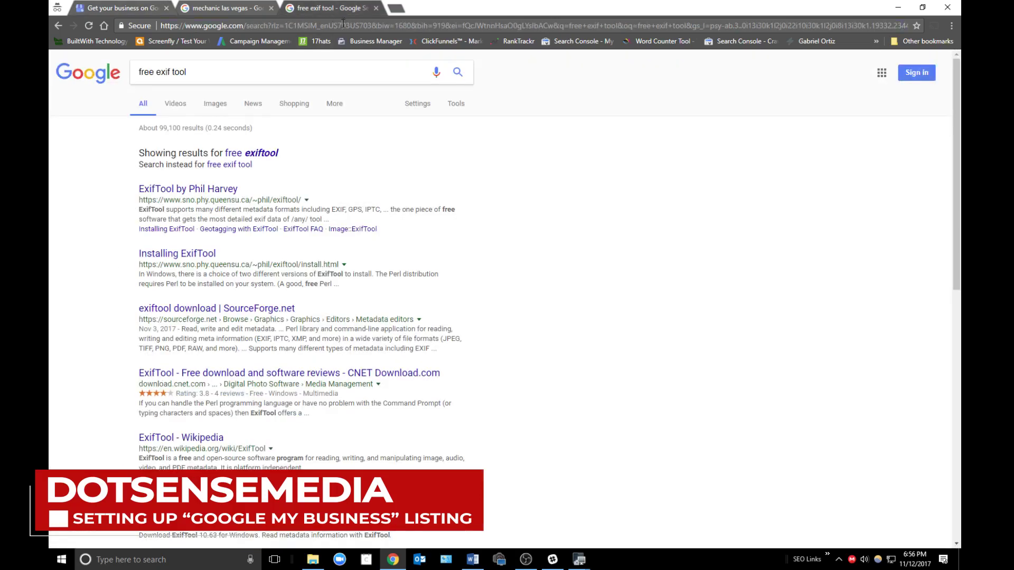
# - Search 'wedding videography las vegas' and browse the local competitor listings
pyautogui.tripleClick(328, 69)
pyautogui.write('w')
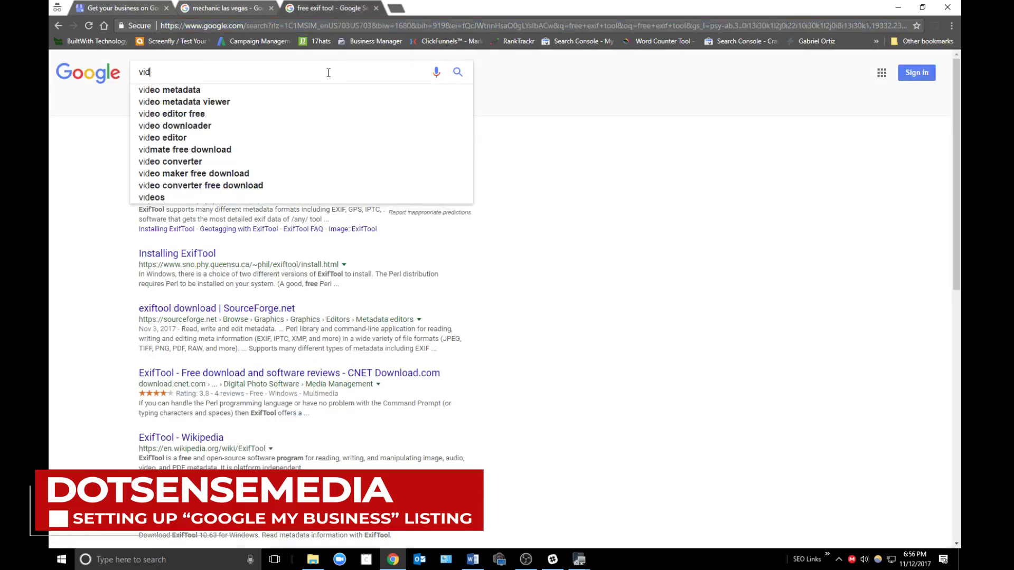
pyautogui.write('edding video')
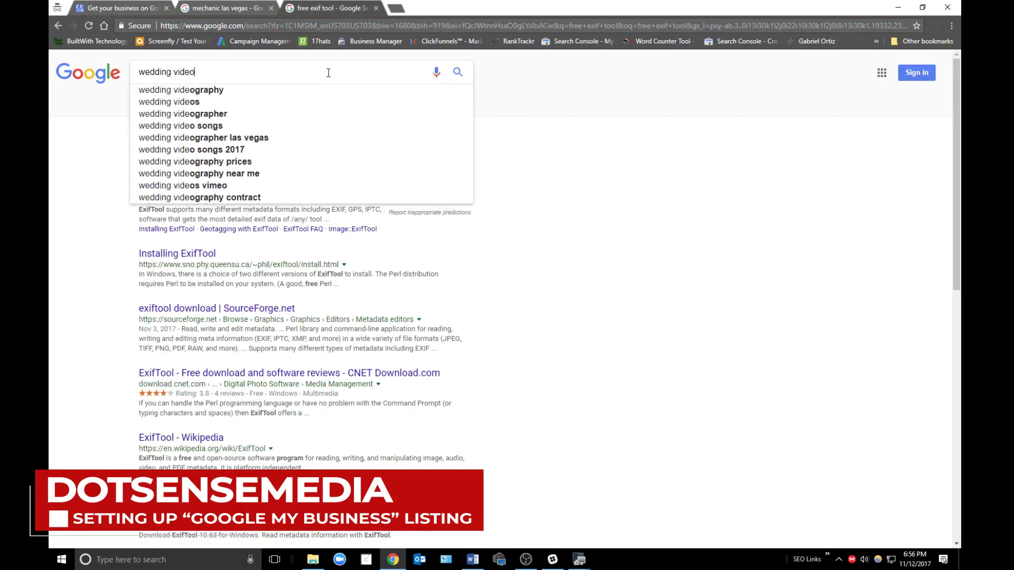
pyautogui.write('graphy las vegas')
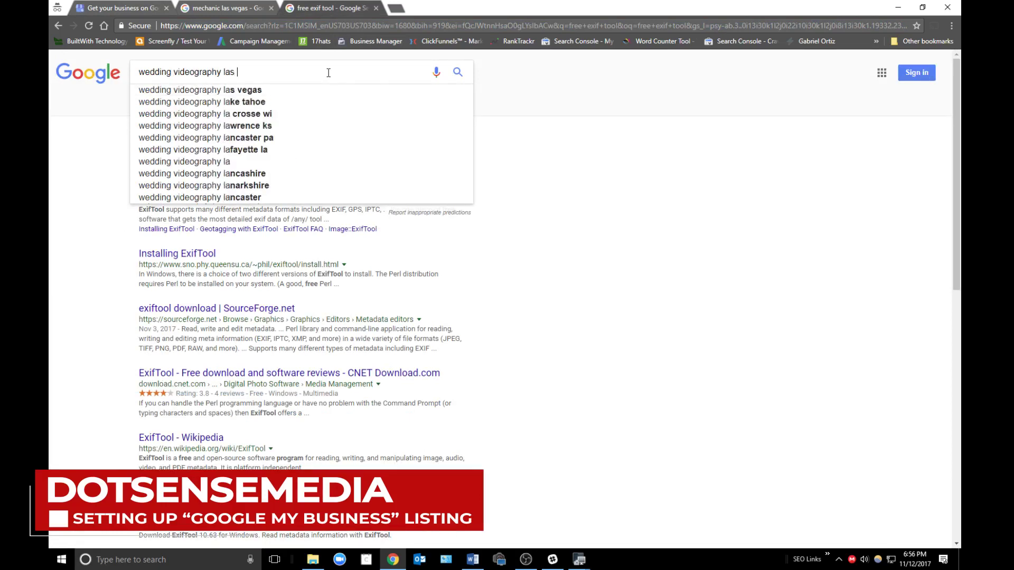
pyautogui.press('Return')
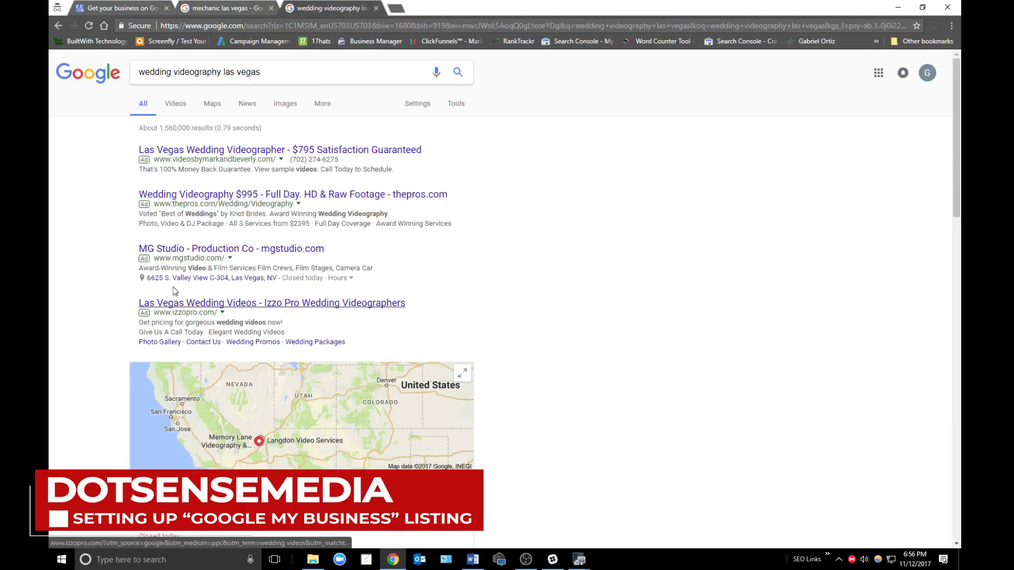
pyautogui.scroll(-3, 237, 445)
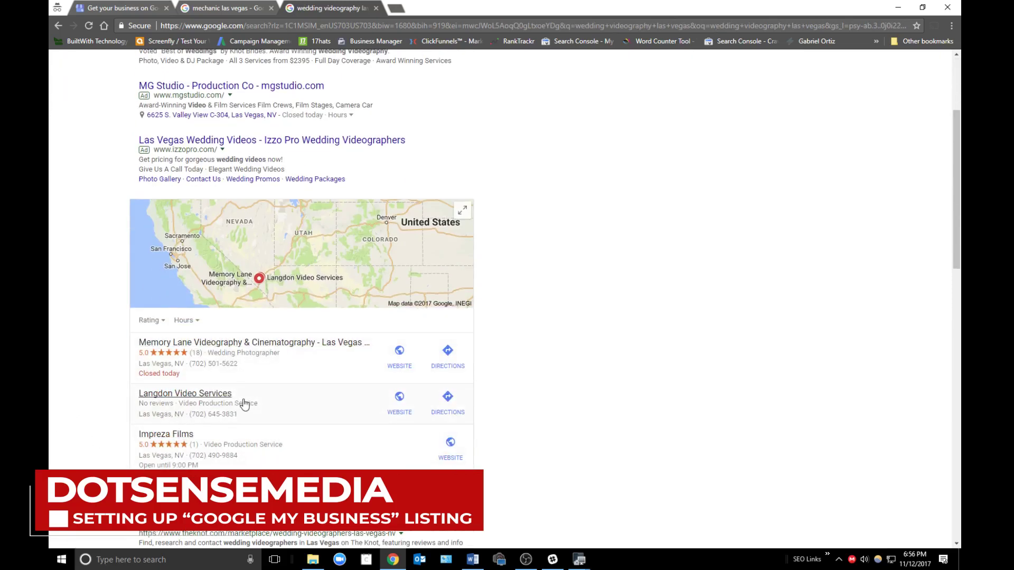
pyautogui.click(158, 489)
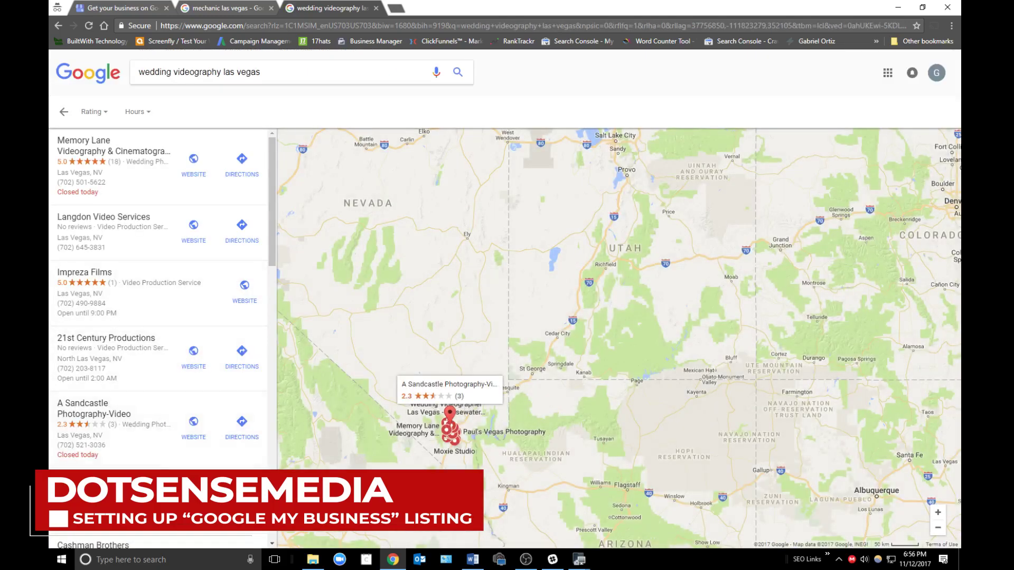
pyautogui.scroll(-4, 166, 448)
pyautogui.scroll(4, 169, 457)
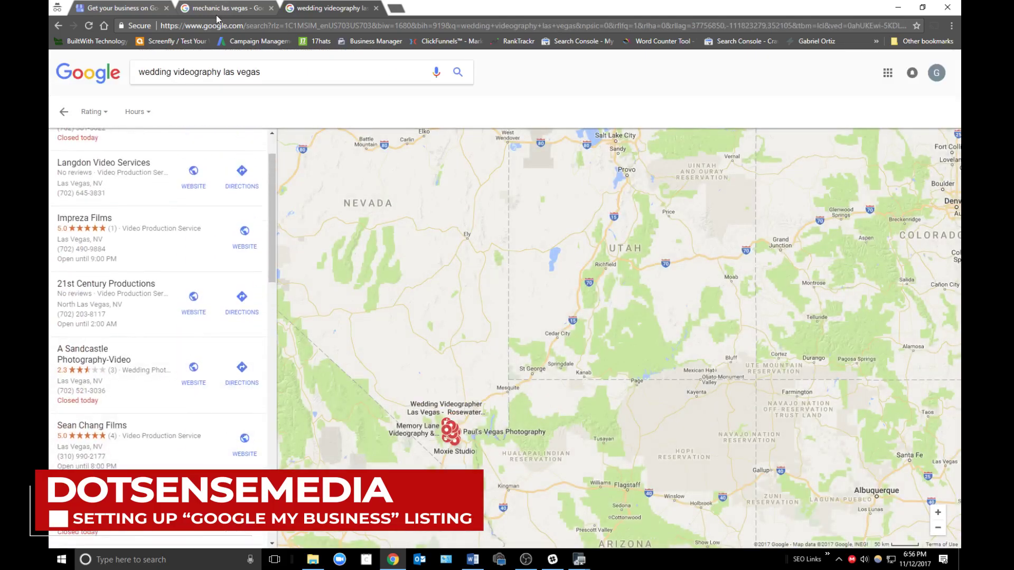
# - Return to the business form and select the category text for replacement
pyautogui.click(216, 8)
pyautogui.click(125, 7)
pyautogui.moveTo(172, 383); pyautogui.dragTo(83, 383)
# - Try 'Wedding P' and 'Videography Service' as category text, then clear the category field
pyautogui.write('Wedding P')
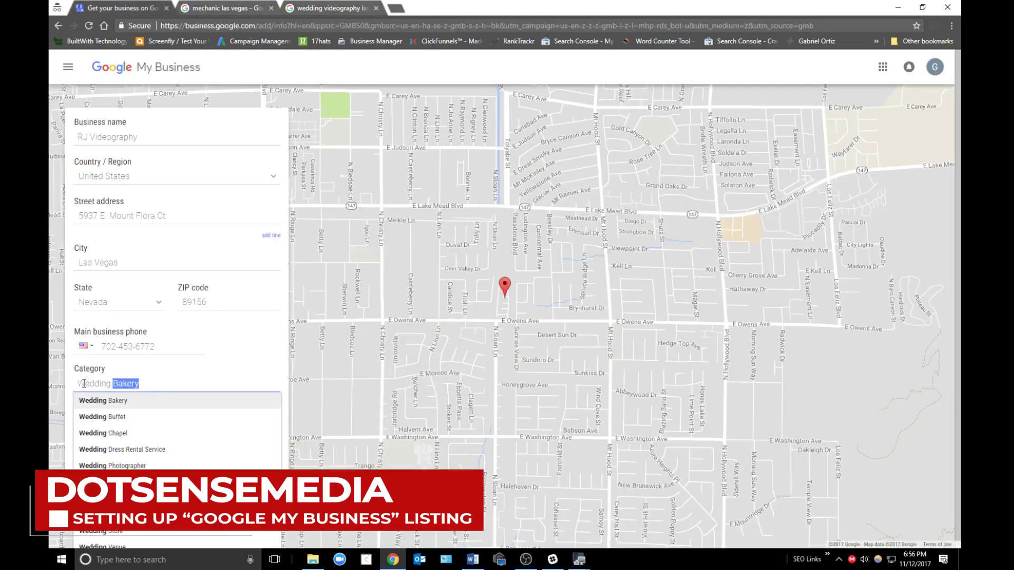
pyautogui.press('BackSpace')
pyautogui.press('BackSpace')
pyautogui.write('Vi')
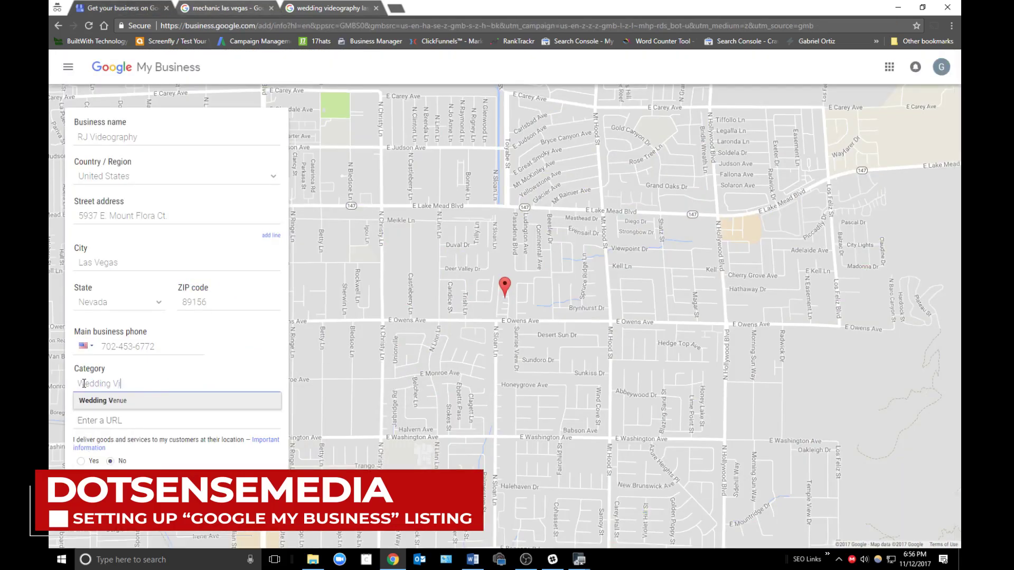
pyautogui.write('deography Service')
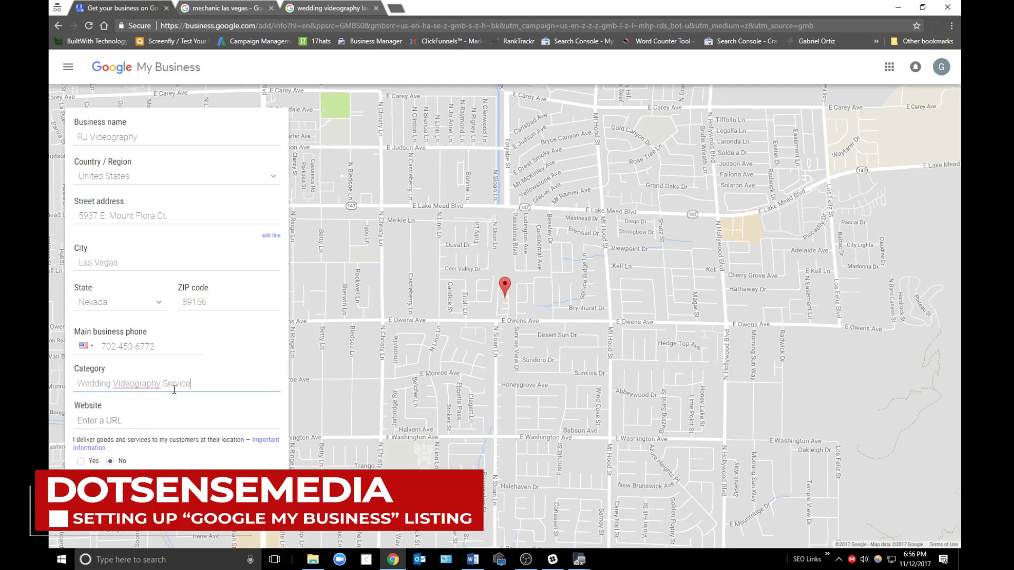
pyautogui.moveTo(190, 384); pyautogui.dragTo(112, 383)
pyautogui.click(216, 384)
pyautogui.moveTo(217, 387); pyautogui.dragTo(114, 402)
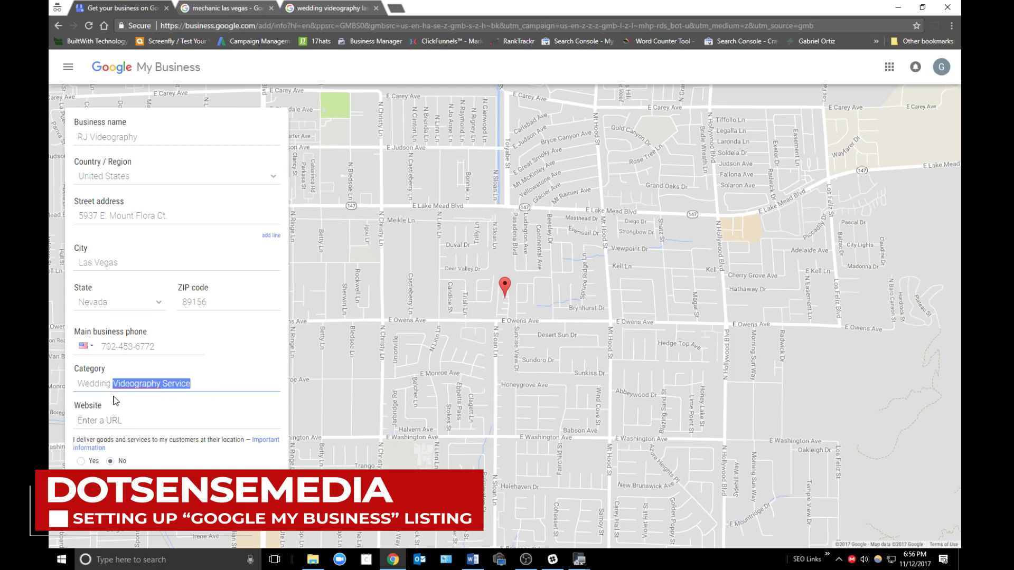
pyautogui.press('BackSpace')
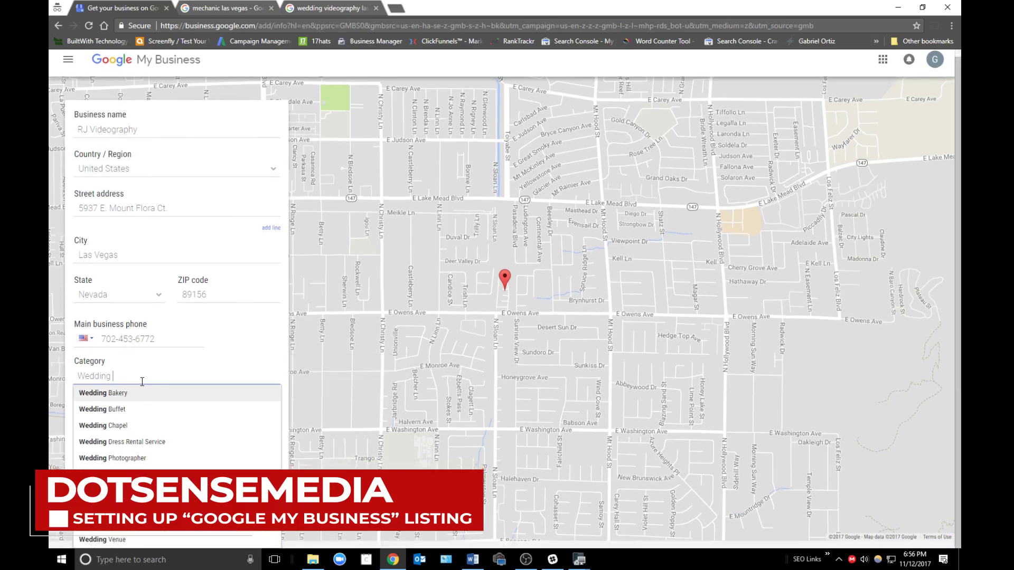
pyautogui.press('BackSpace')
pyautogui.press('BackSpace')
pyautogui.press('BackSpace')
pyautogui.press('BackSpace')
pyautogui.press('BackSpace')
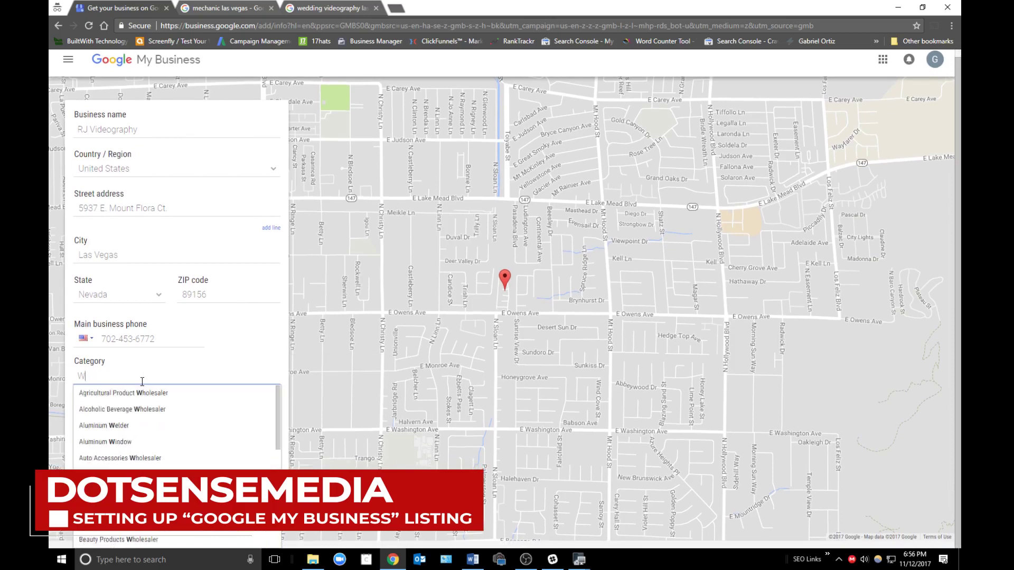
# - Choose Video Production Service as the category, then return to the mechanic las vegas results
pyautogui.write('Video')
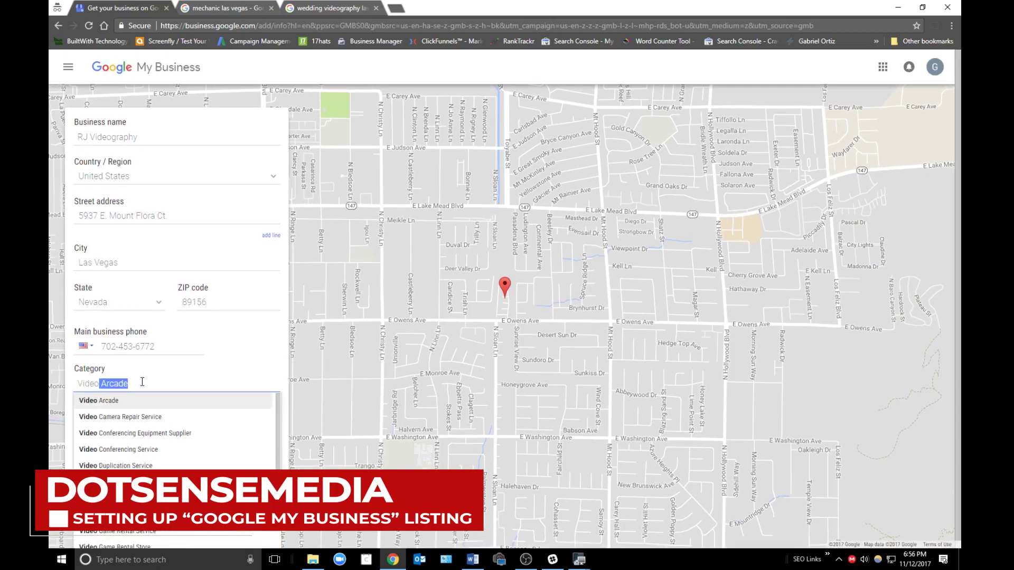
pyautogui.scroll(-5, 211, 430)
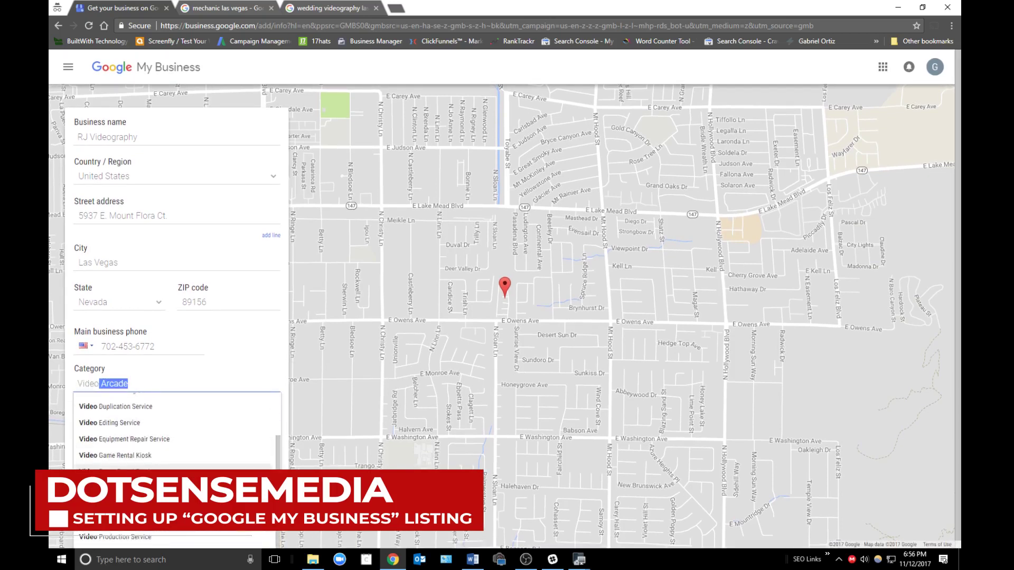
pyautogui.click(153, 450)
pyautogui.click(140, 420)
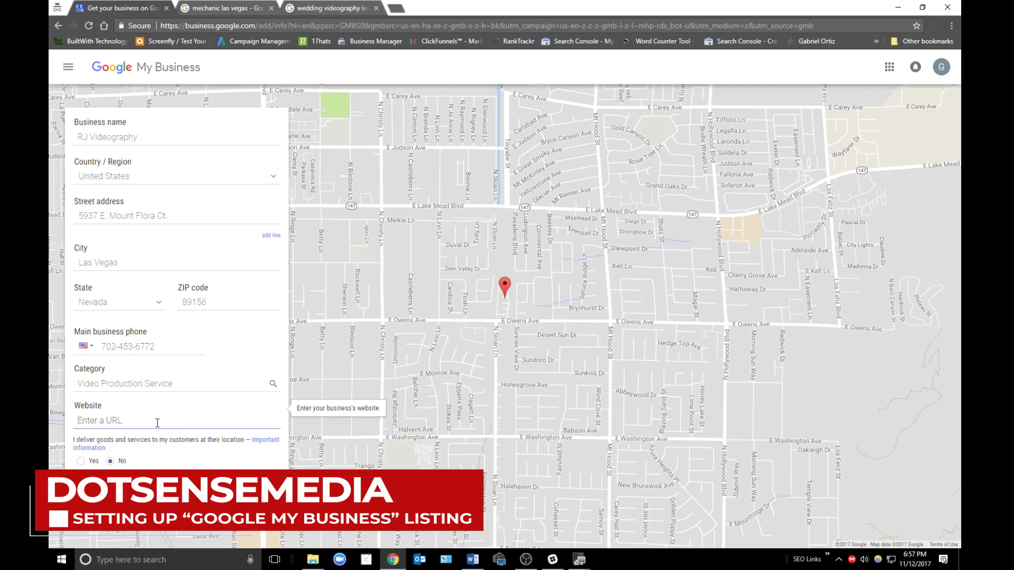
pyautogui.click(252, 5)
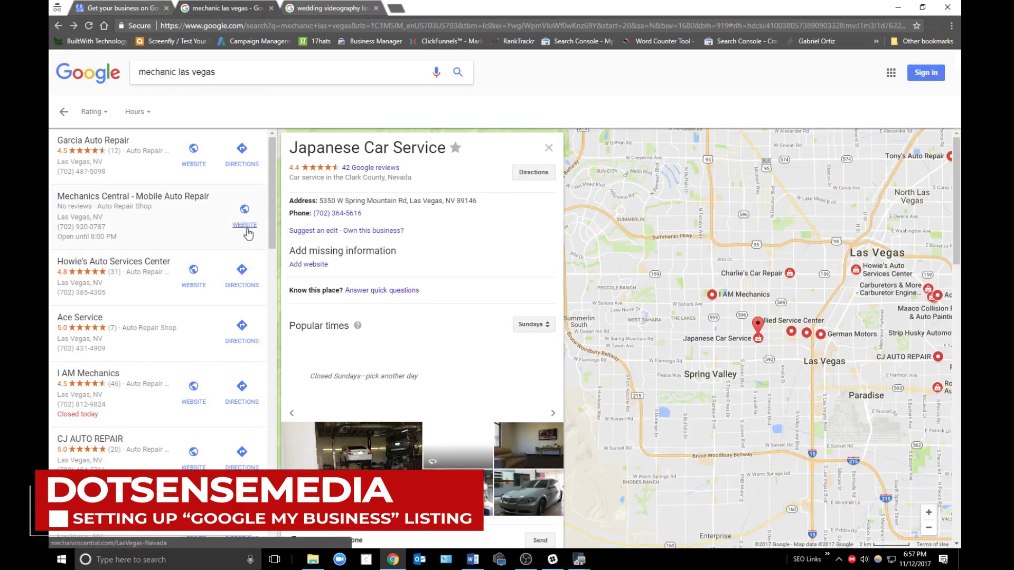
pyautogui.click(125, 8)
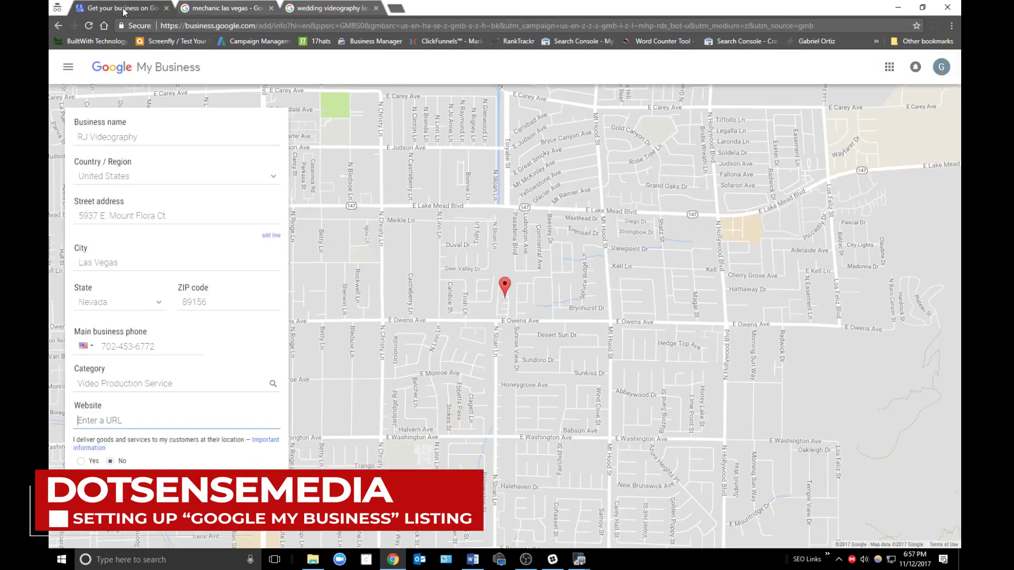
pyautogui.click(168, 424)
pyautogui.moveTo(81, 442); pyautogui.dragTo(158, 447)
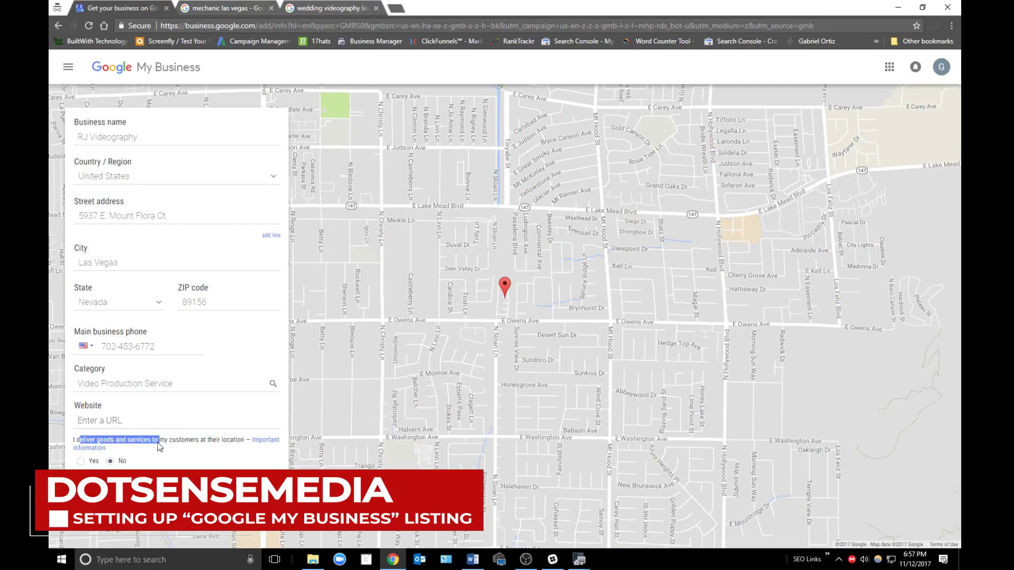
pyautogui.click(158, 444)
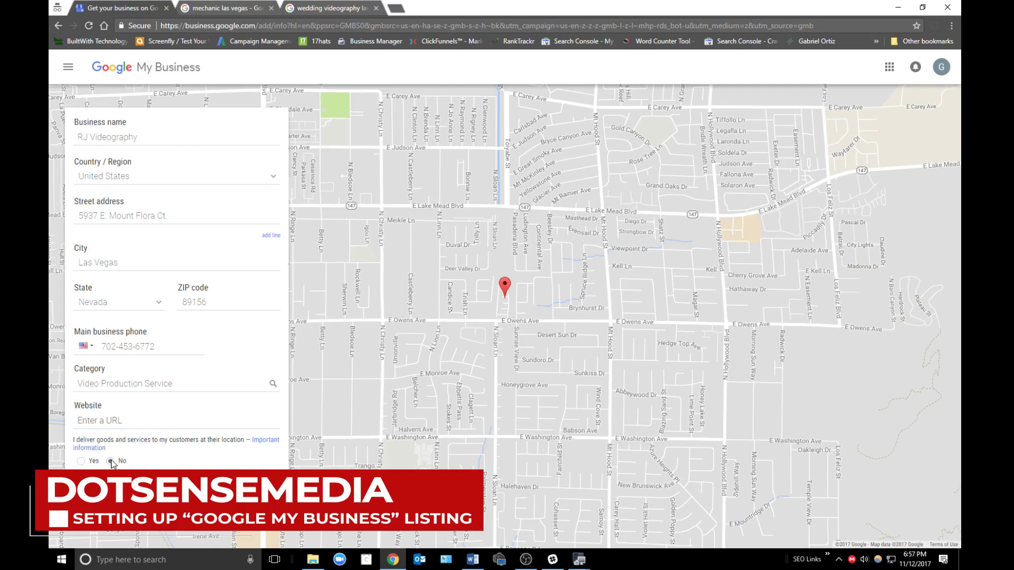
pyautogui.click(216, 8)
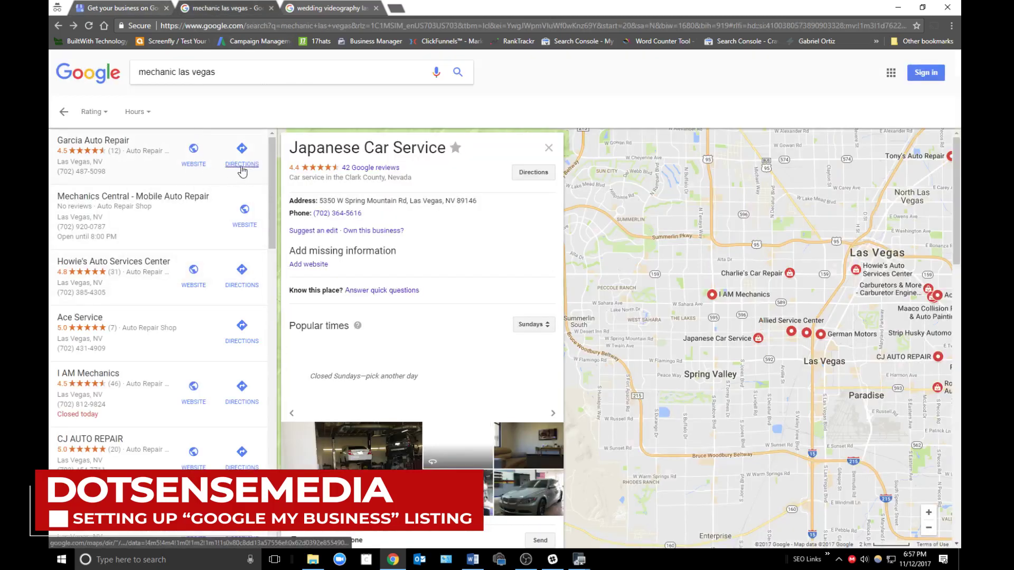
# - Look over the Garcia Auto Repair and Mechanics Central listings in the search results
pyautogui.click(154, 171)
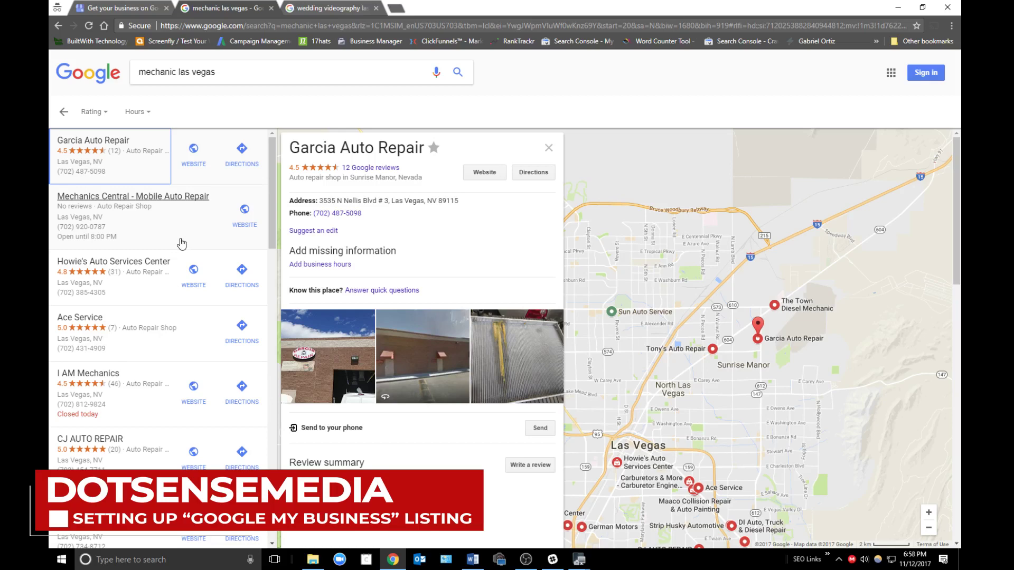
pyautogui.click(183, 241)
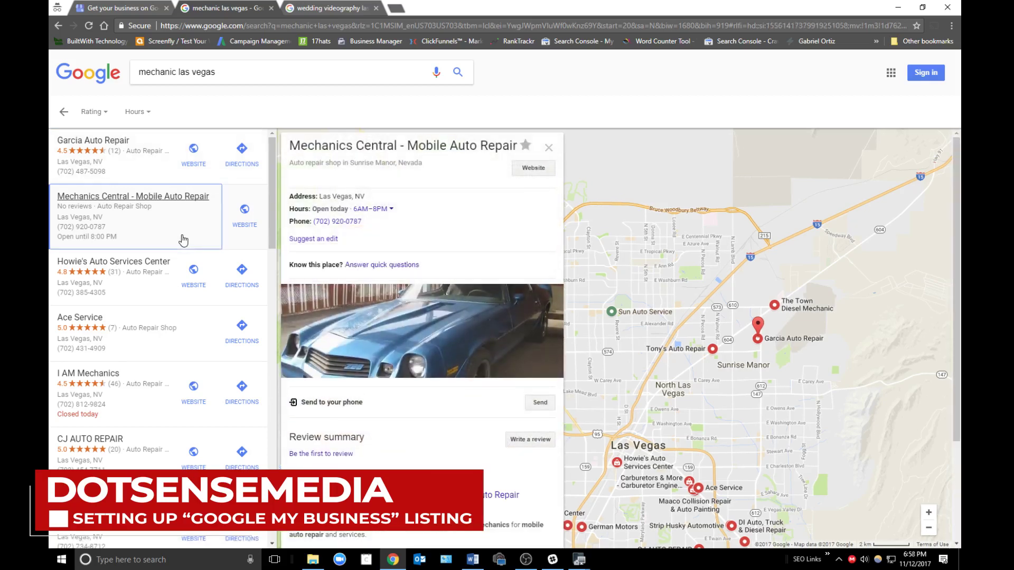
pyautogui.hotkey('ctrl', '1')
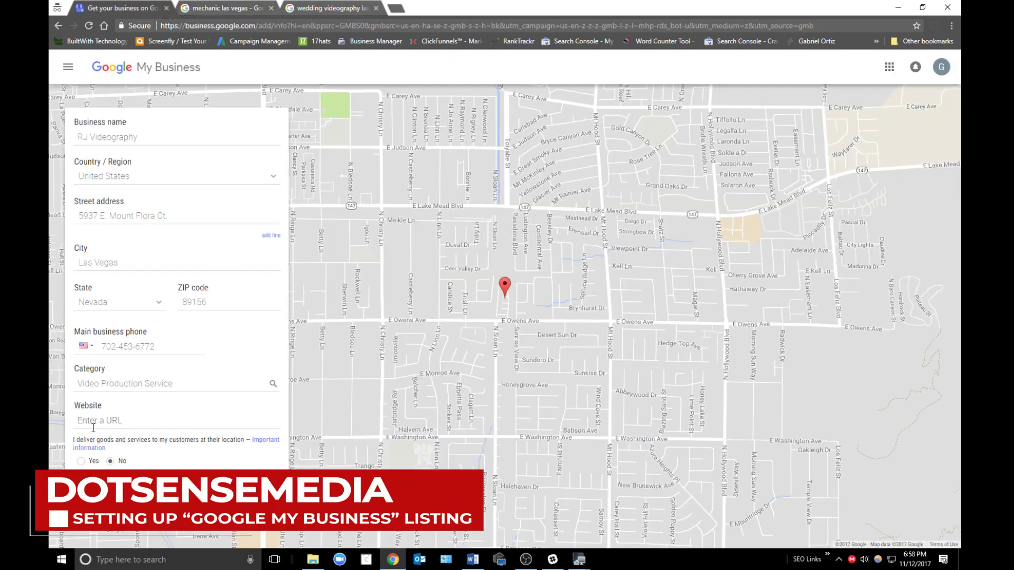
# - Answer Yes to delivering goods to customers and continue to the service-area step
pyautogui.click(80, 462)
pyautogui.click(238, 8)
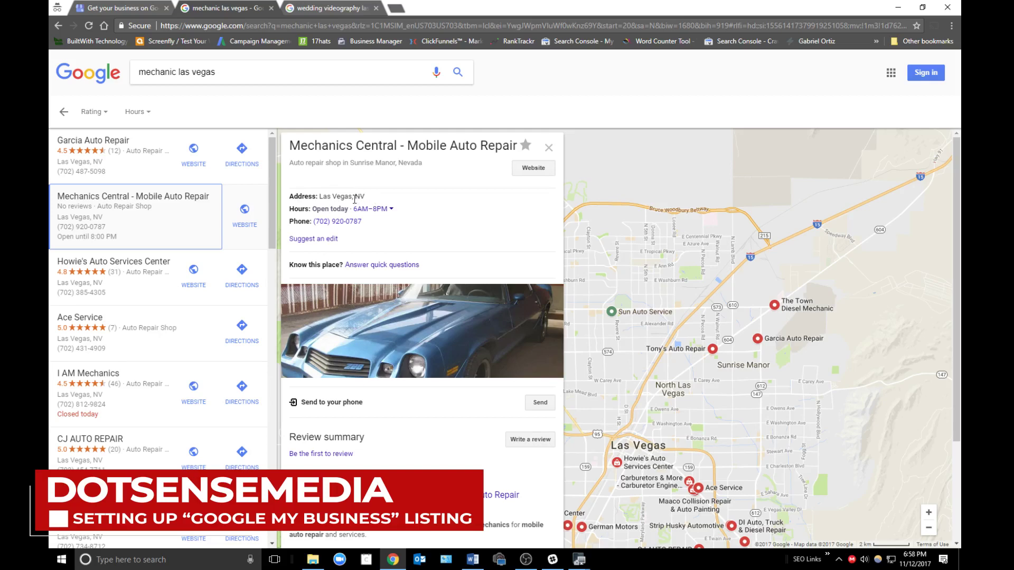
pyautogui.click(127, 10)
pyautogui.click(90, 491)
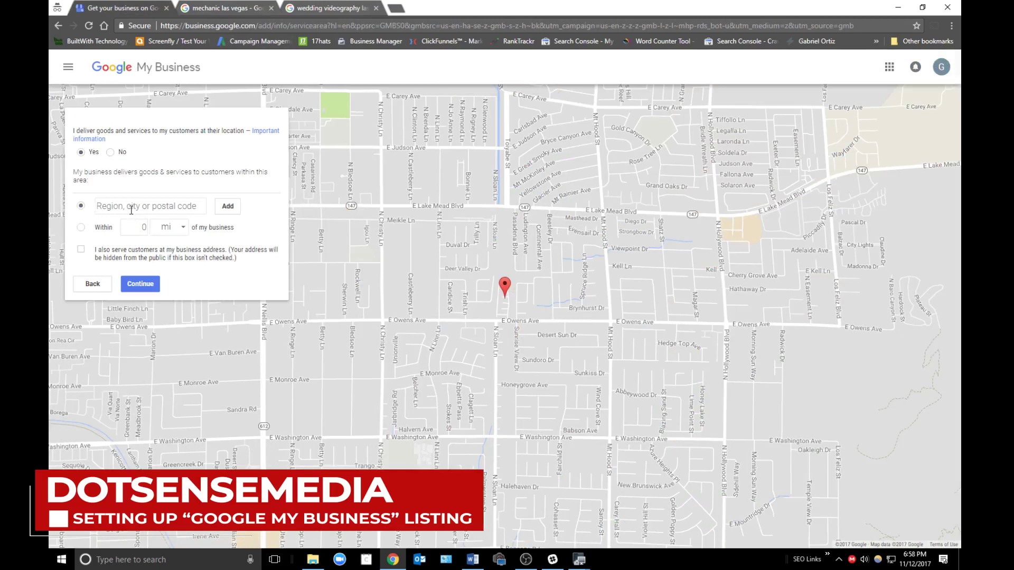
# - Enter 'las vegas' as the served region, adding Las Vegas, Clark County, Nevada, and continue
pyautogui.write('las veg')
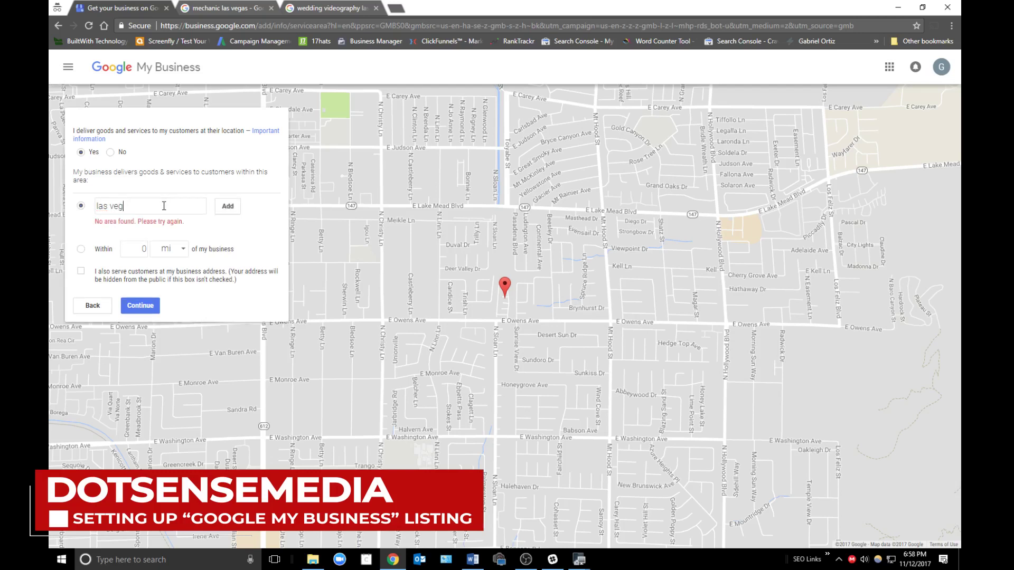
pyautogui.write('as')
pyautogui.press('Return')
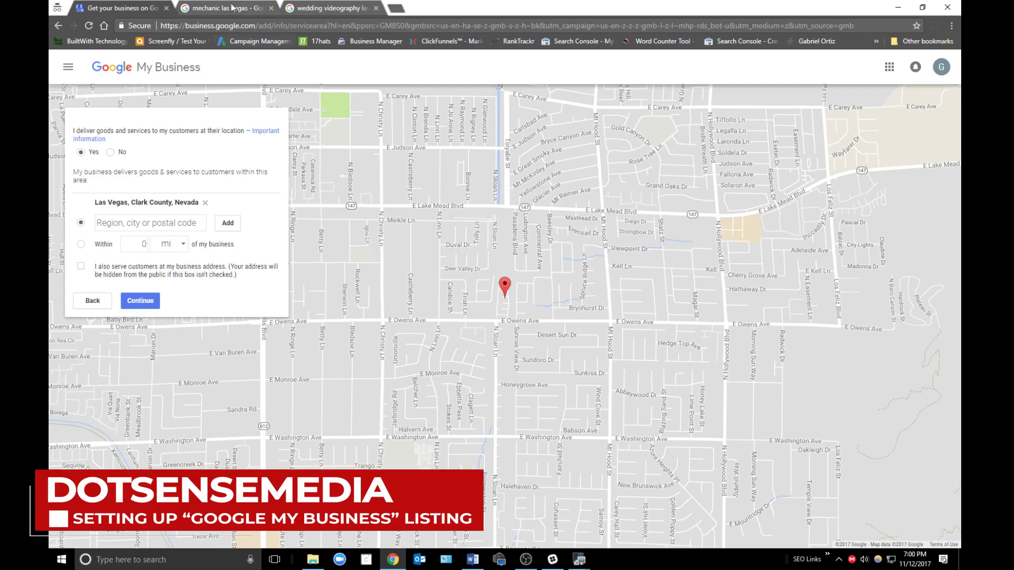
pyautogui.click(248, 6)
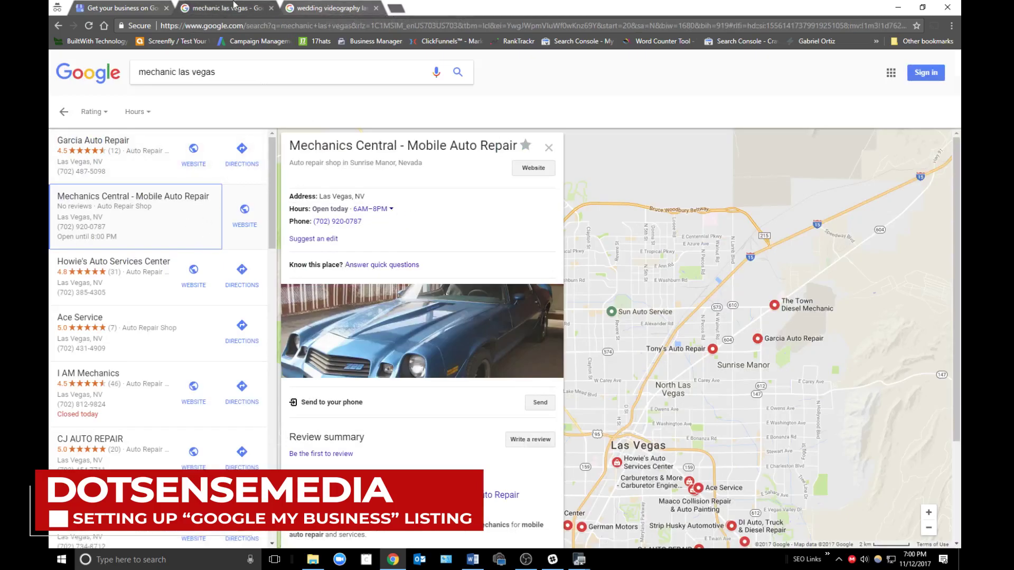
pyautogui.hotkey('ctrl', 'Tab')
pyautogui.hotkey('ctrl', 'Tab')
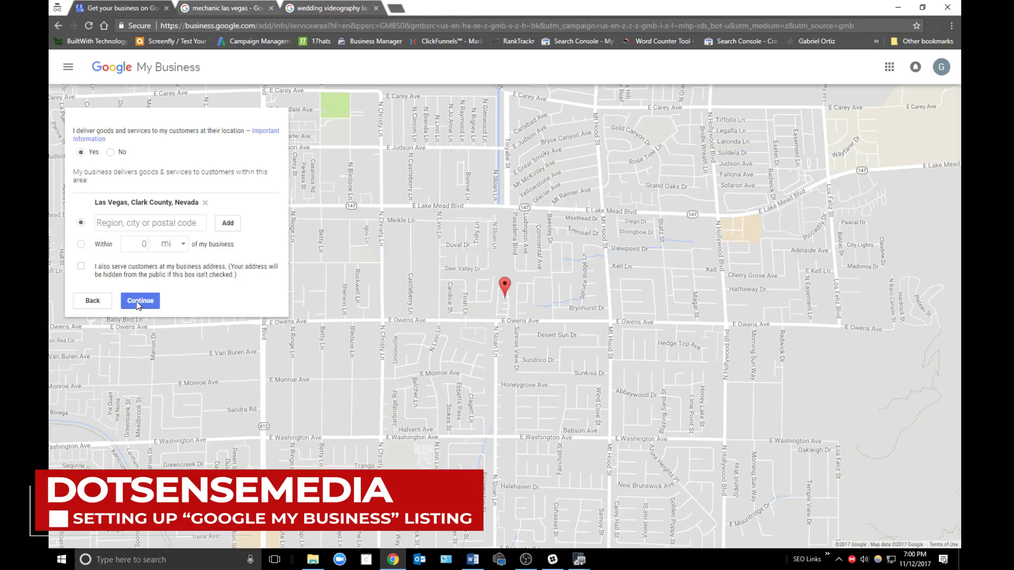
pyautogui.click(139, 302)
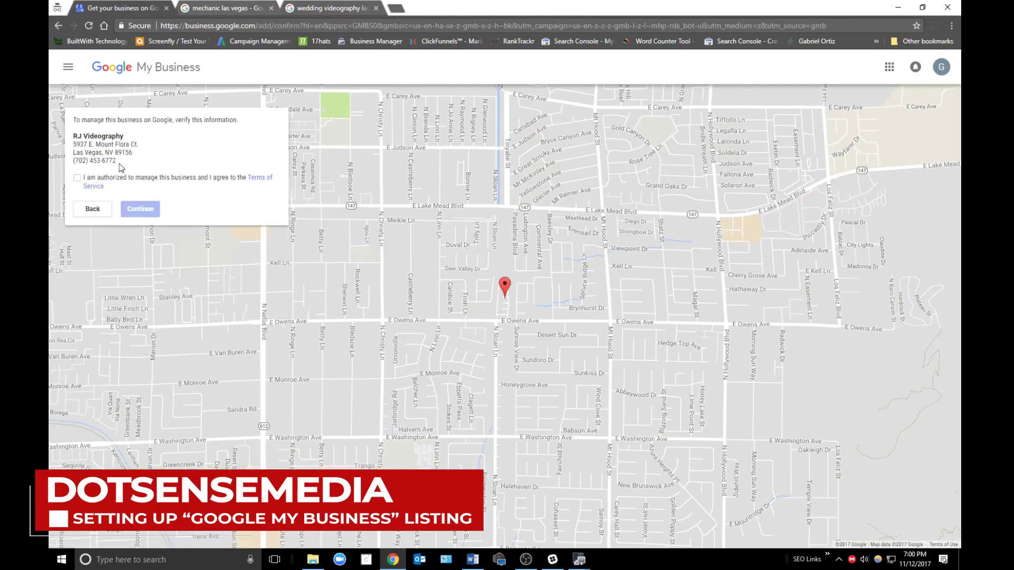
# - Review RJ Videography's name, Las Vegas address and phone number on the verification page
pyautogui.moveTo(118, 161); pyautogui.dragTo(73, 134)
pyautogui.click(130, 162)
pyautogui.moveTo(121, 162); pyautogui.dragTo(66, 140)
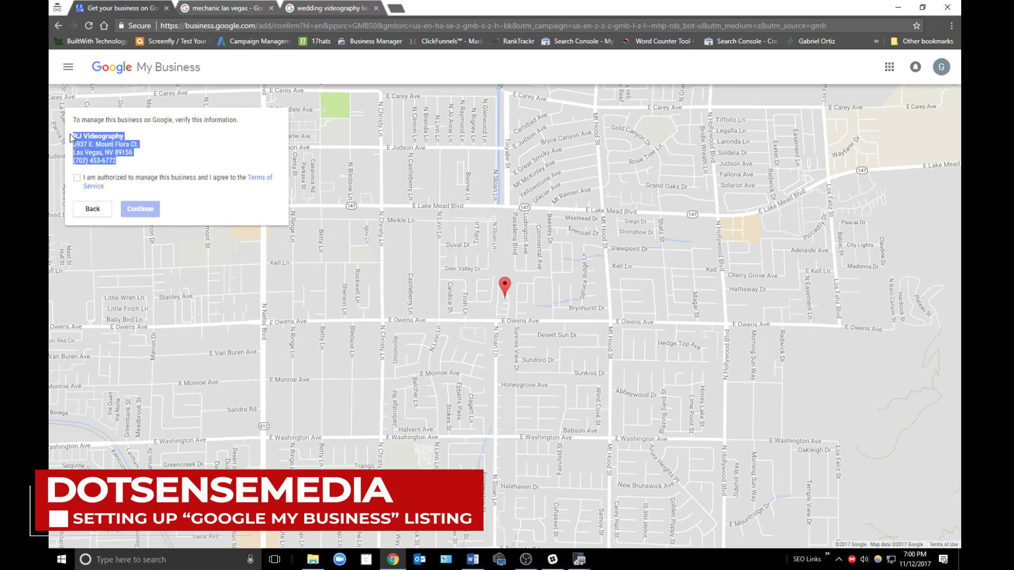
pyautogui.click(76, 138)
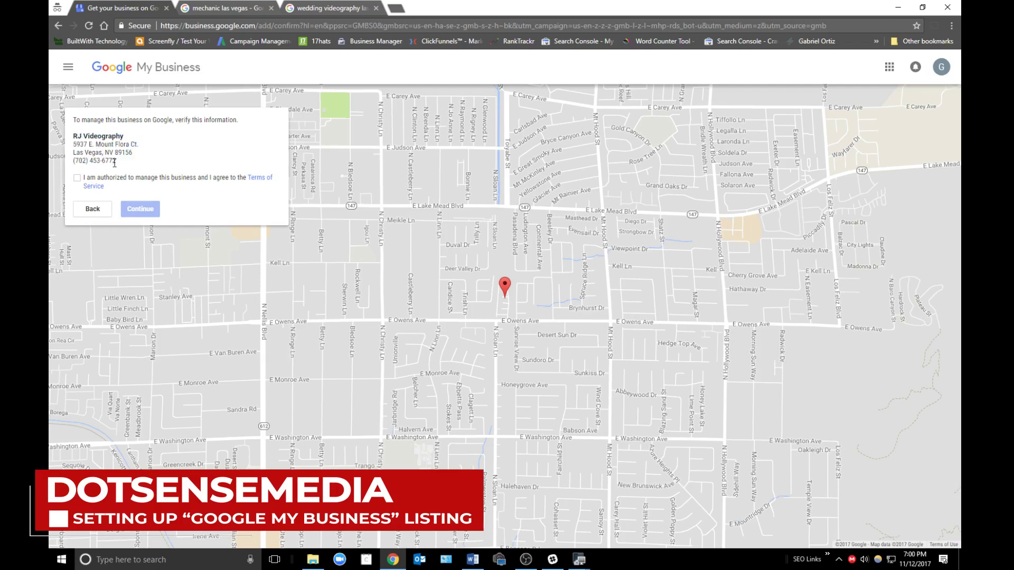
pyautogui.moveTo(117, 161); pyautogui.dragTo(72, 137)
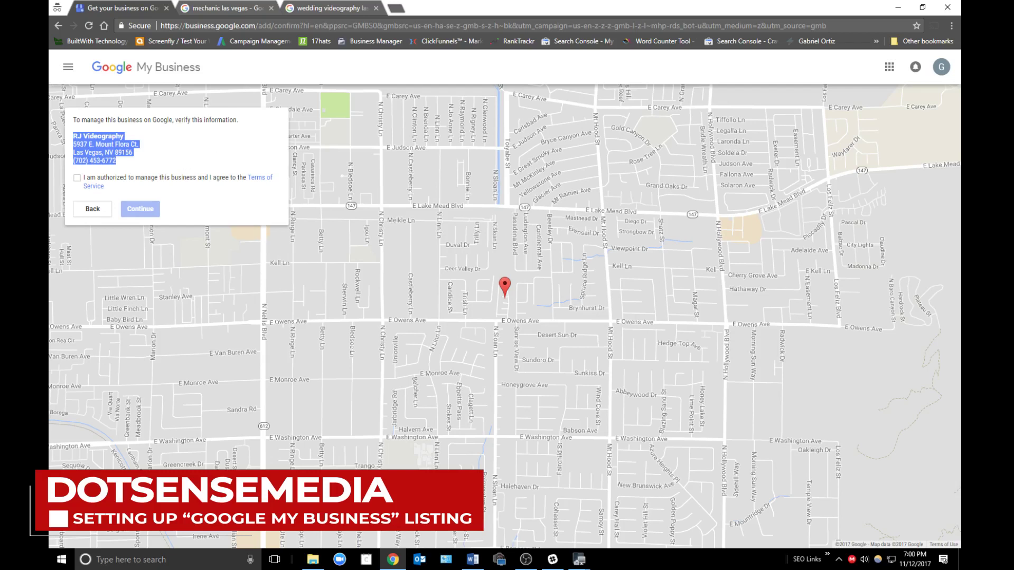
pyautogui.hotkey('alt', 'Tab')
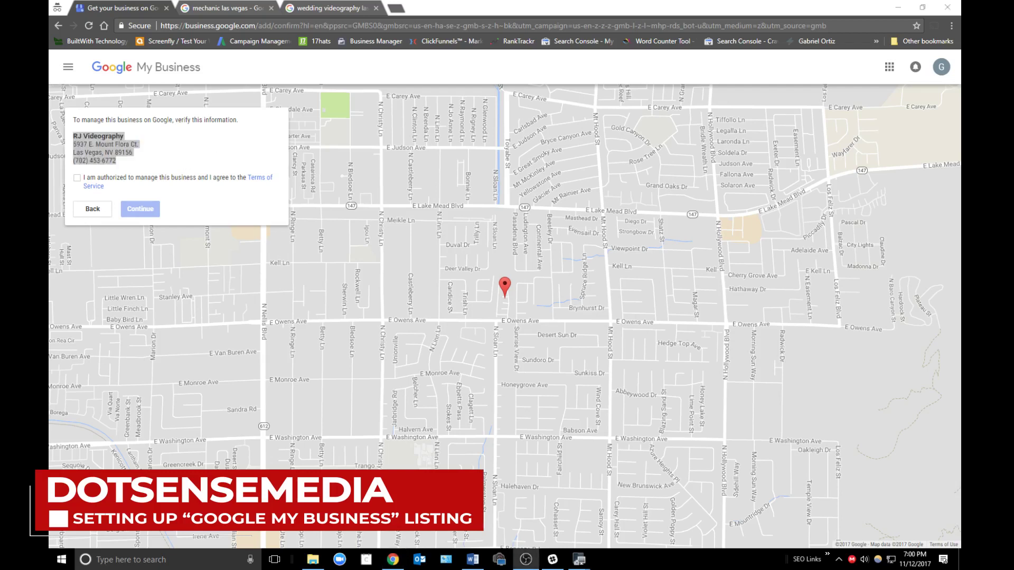
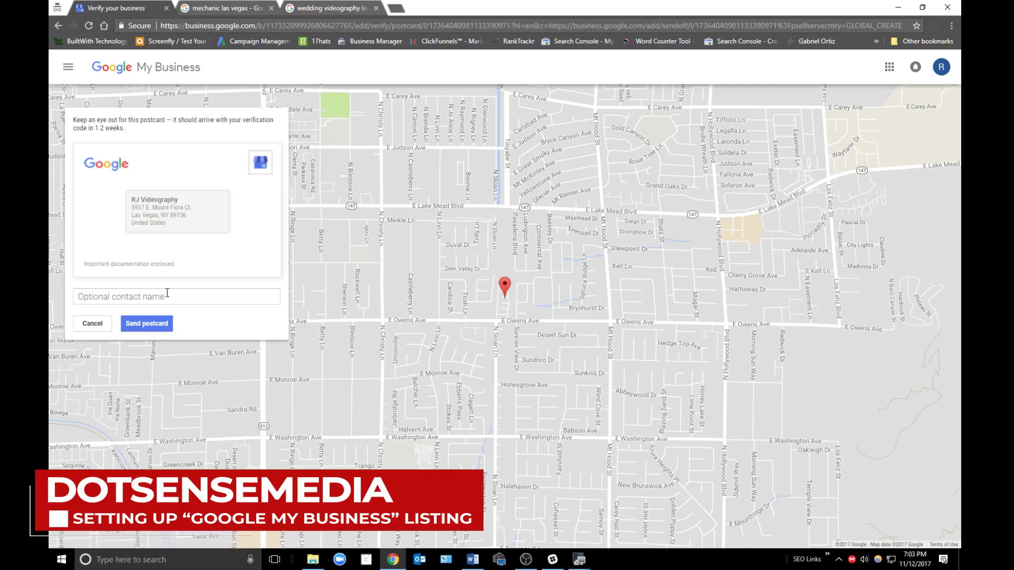
# - Enter the contact name on the verification postcard, then open a new incognito tab
pyautogui.click(171, 297)
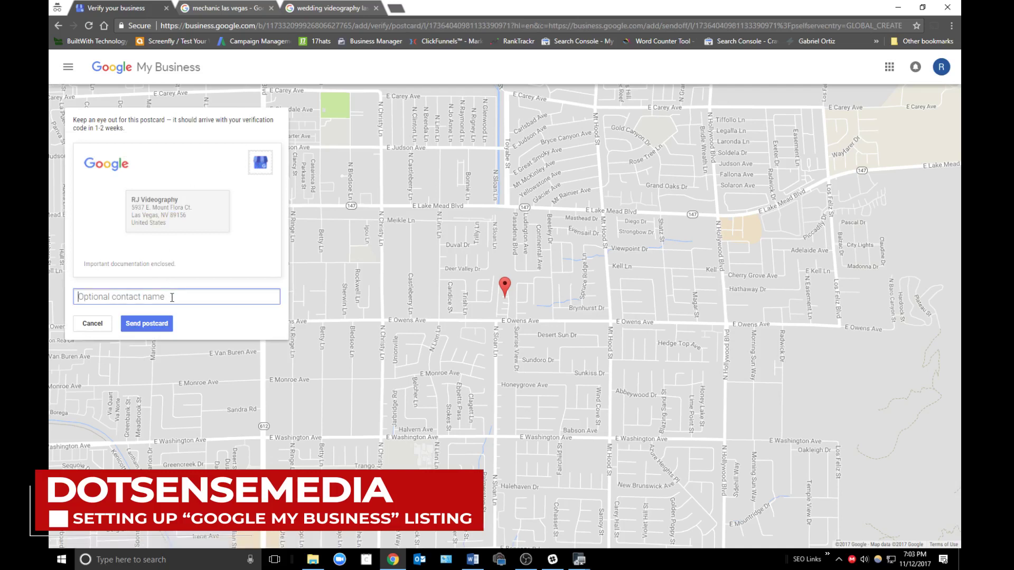
pyautogui.write('RJ')
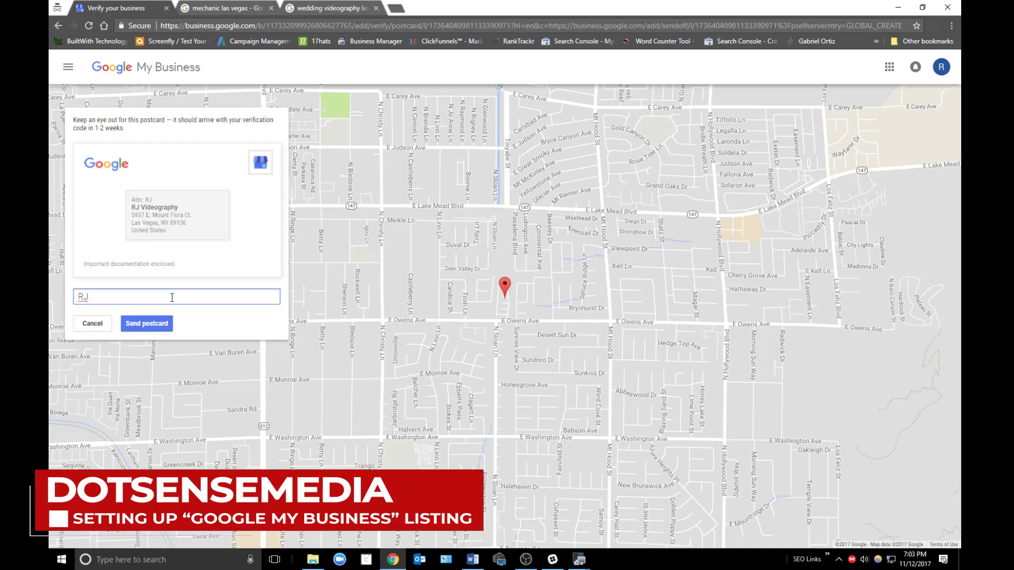
pyautogui.click(396, 8)
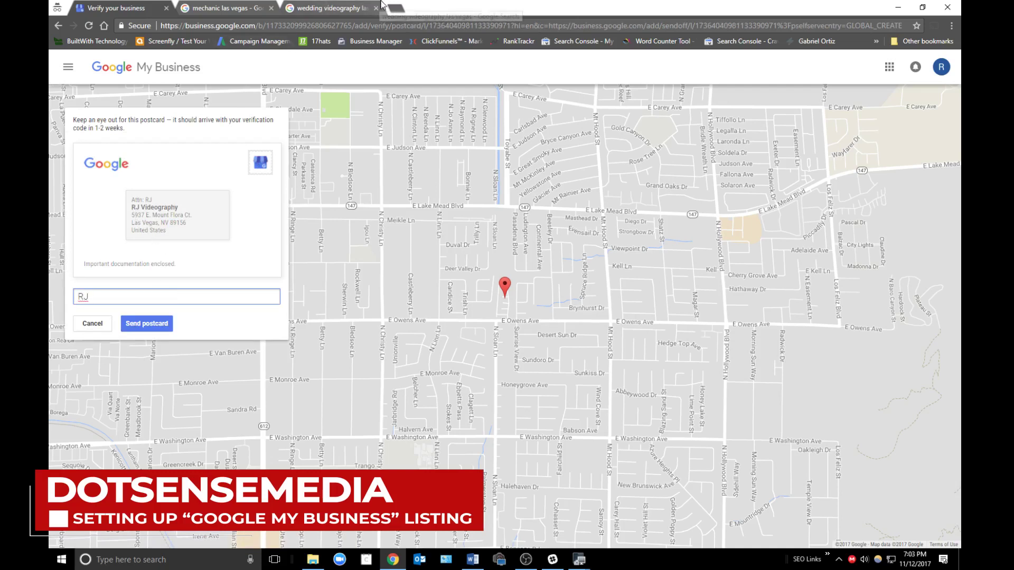
# - Search Google Images for 'google postcard' and preview sample verification postcard images
pyautogui.write('google postcard')
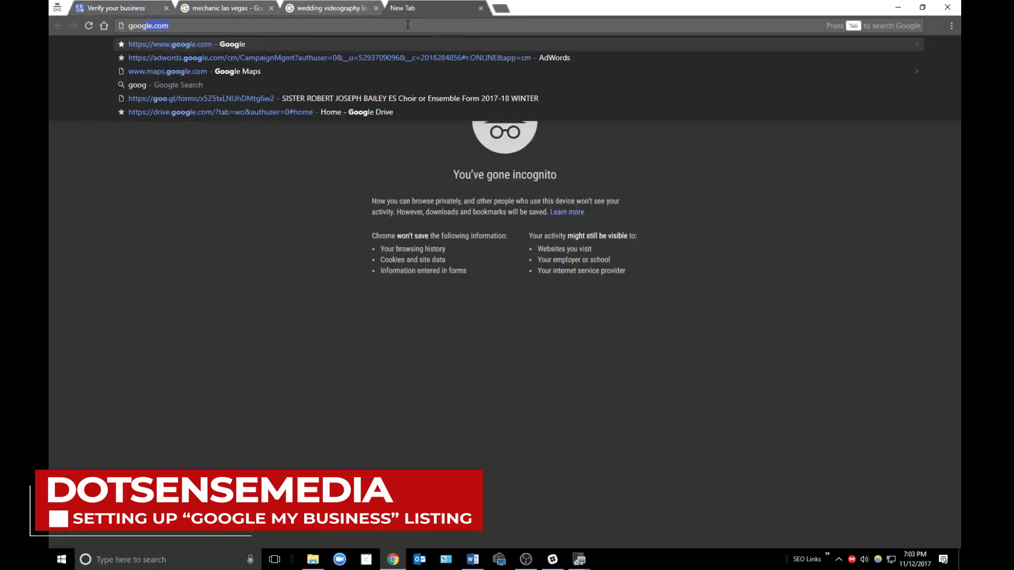
pyautogui.press('Return')
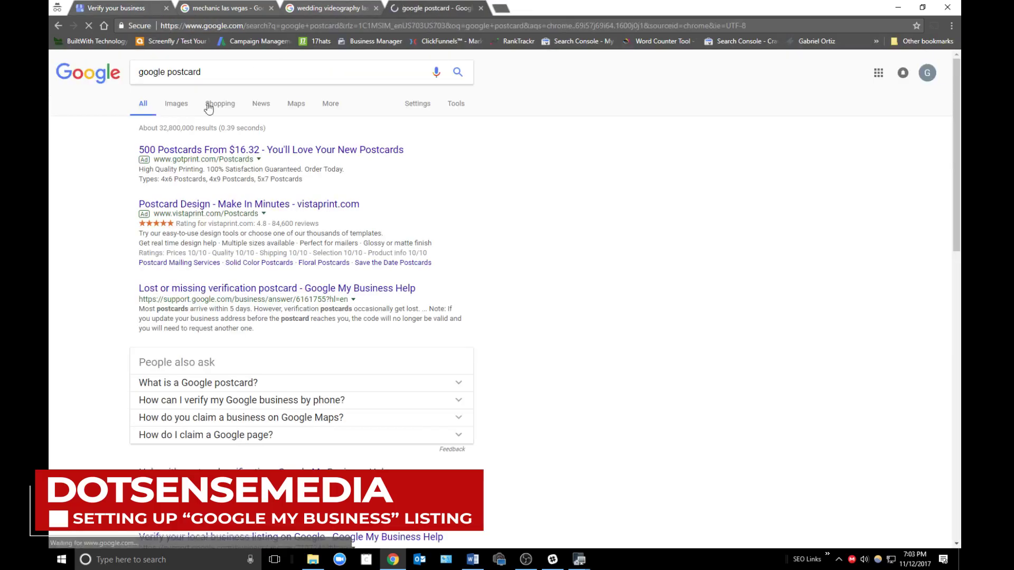
pyautogui.click(176, 104)
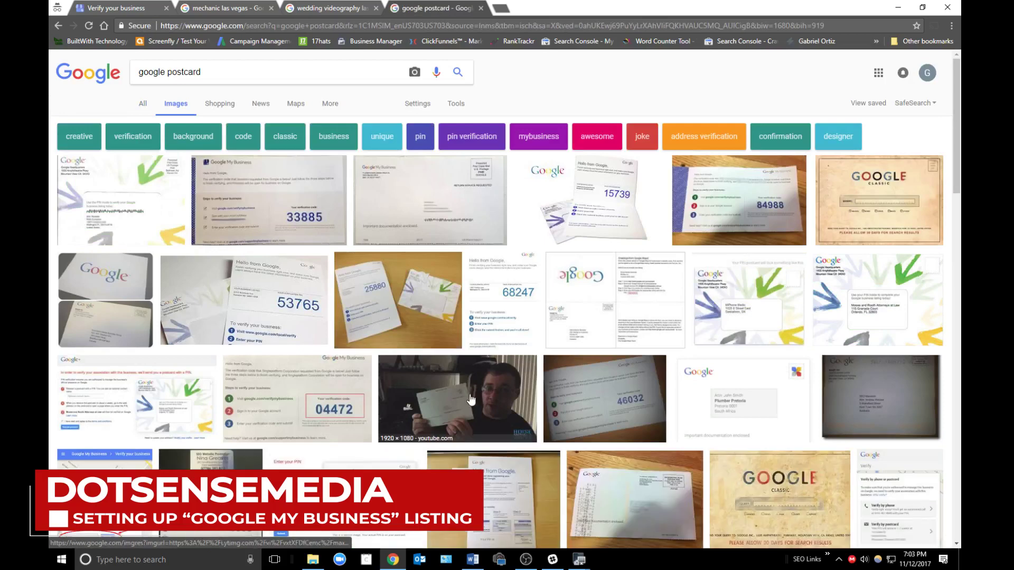
pyautogui.click(447, 388)
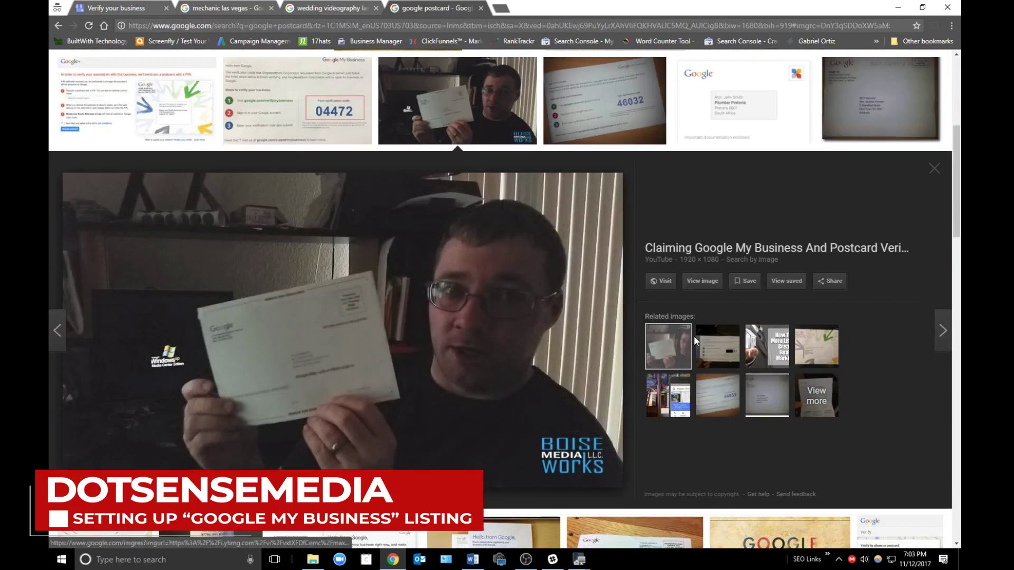
pyautogui.click(718, 396)
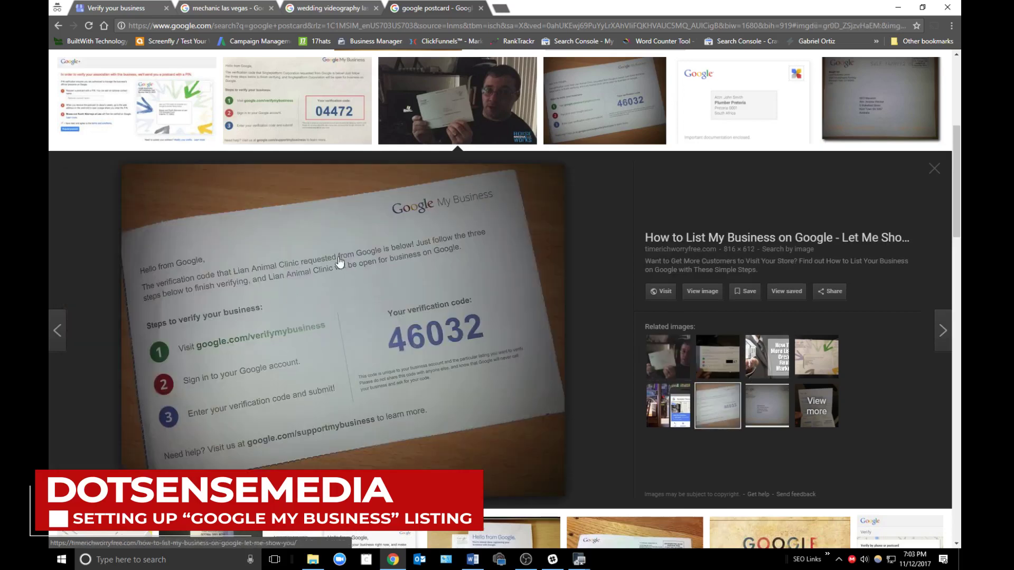
# - Request the verification postcard by mail, then decline the free website preview
pyautogui.click(124, 7)
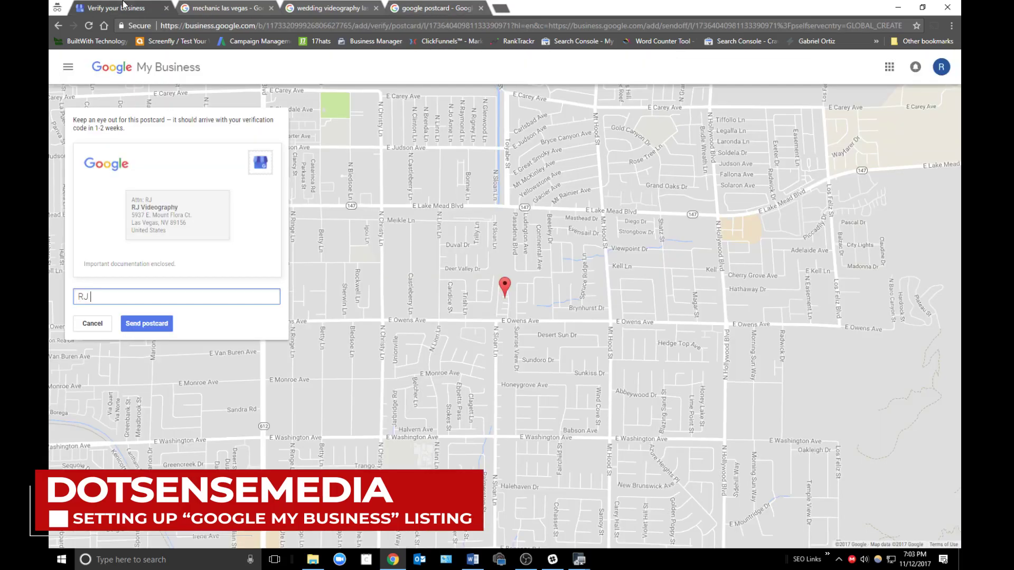
pyautogui.click(157, 320)
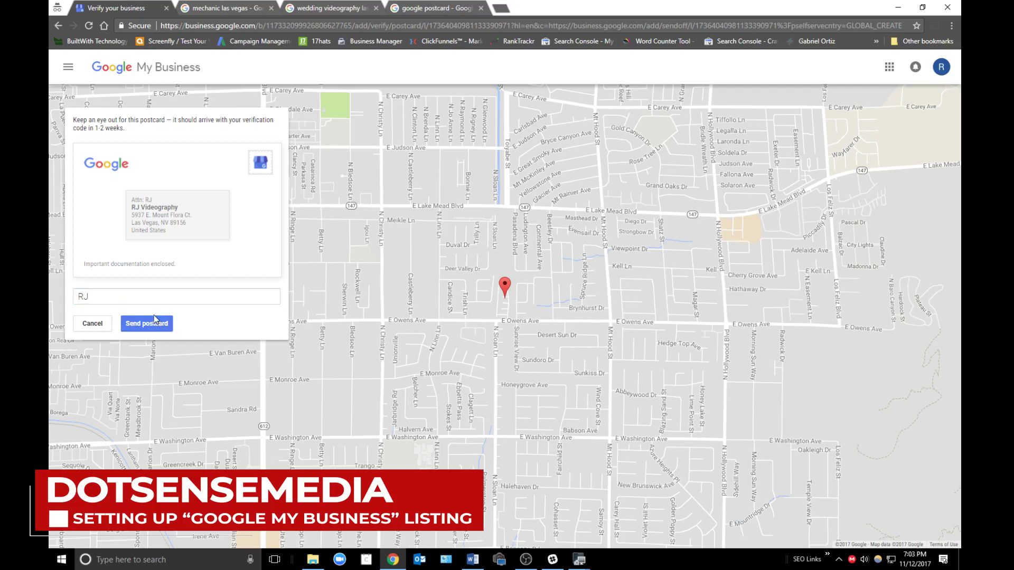
pyautogui.click(146, 328)
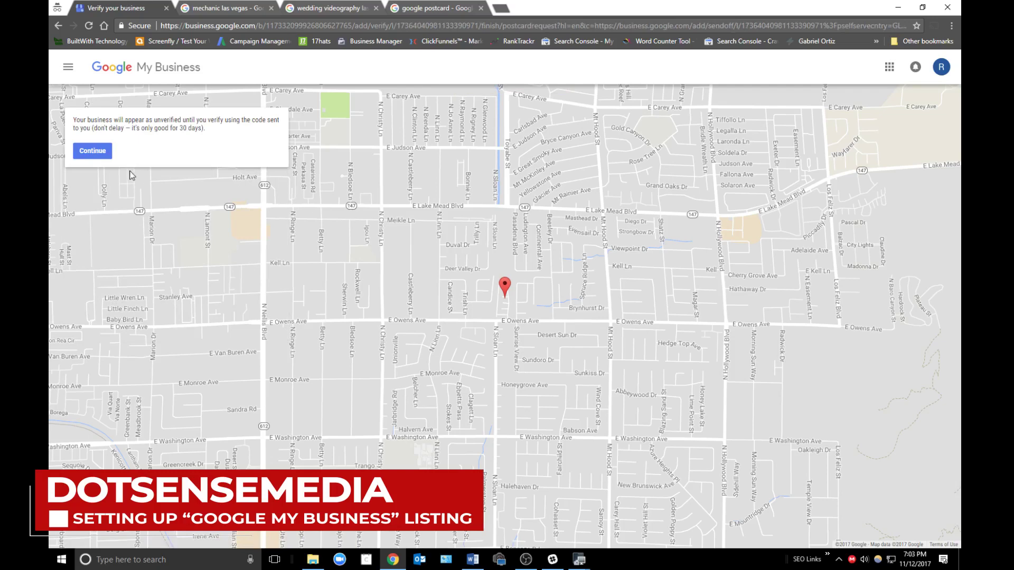
pyautogui.click(93, 152)
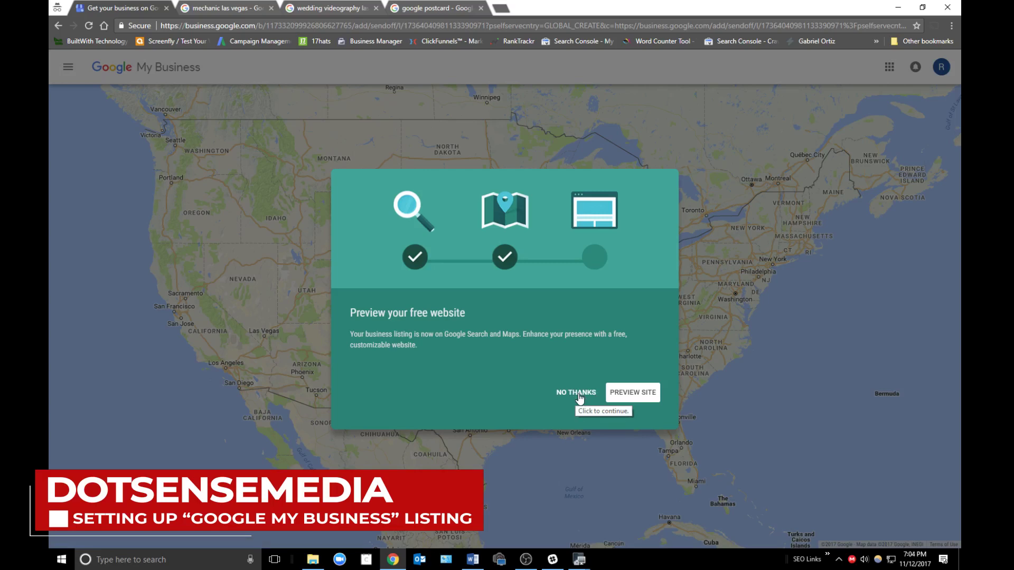
pyautogui.click(581, 397)
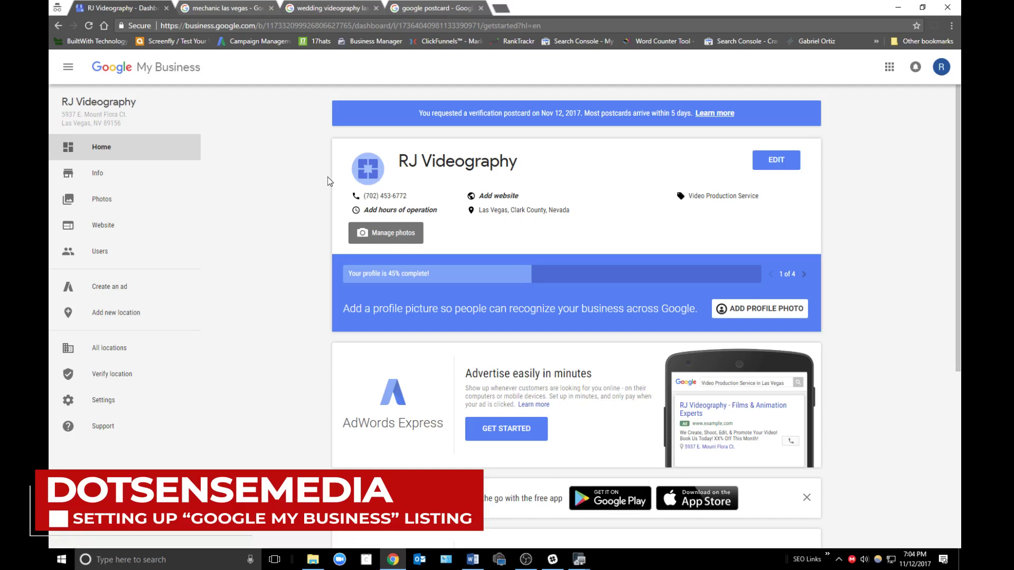
# - Open the category editor and add Wedding Photographer as an additional category
pyautogui.click(773, 167)
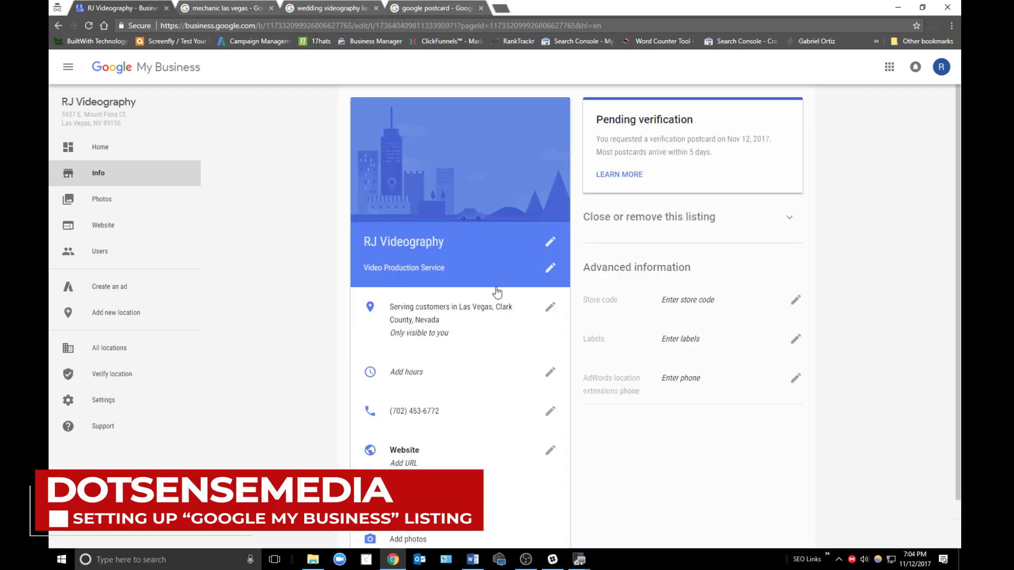
pyautogui.click(550, 271)
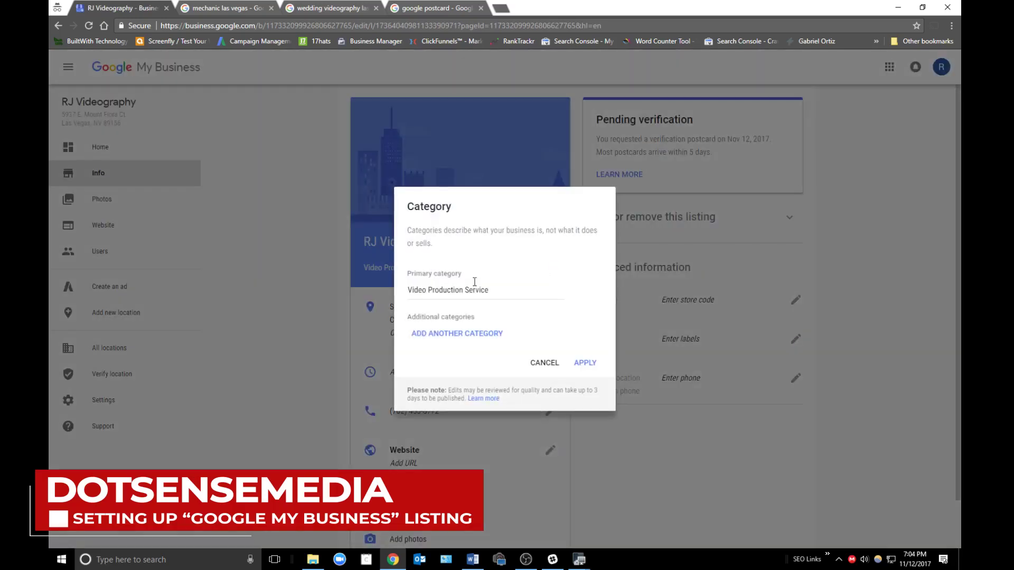
pyautogui.click(495, 333)
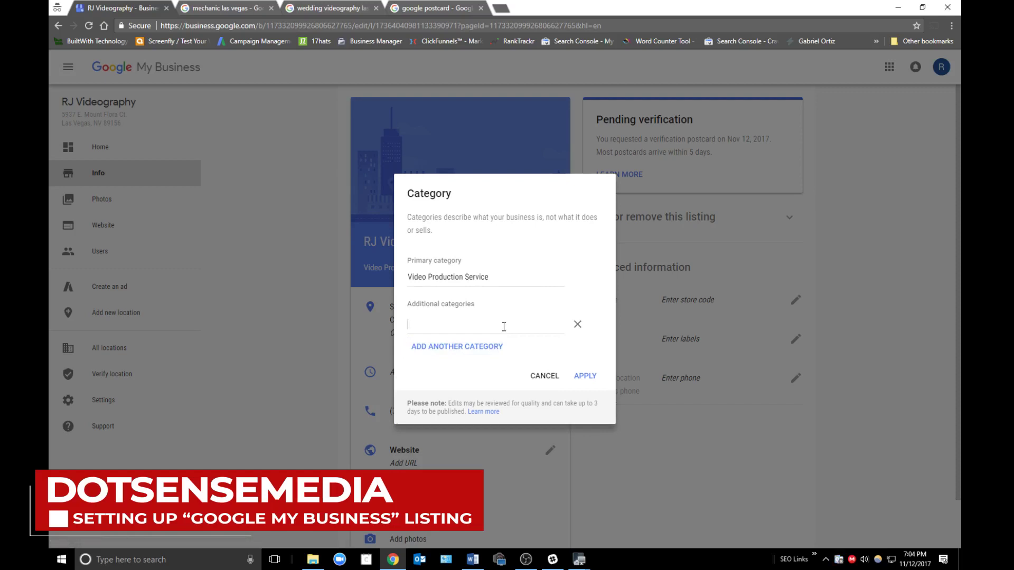
pyautogui.write('Wedding Pho')
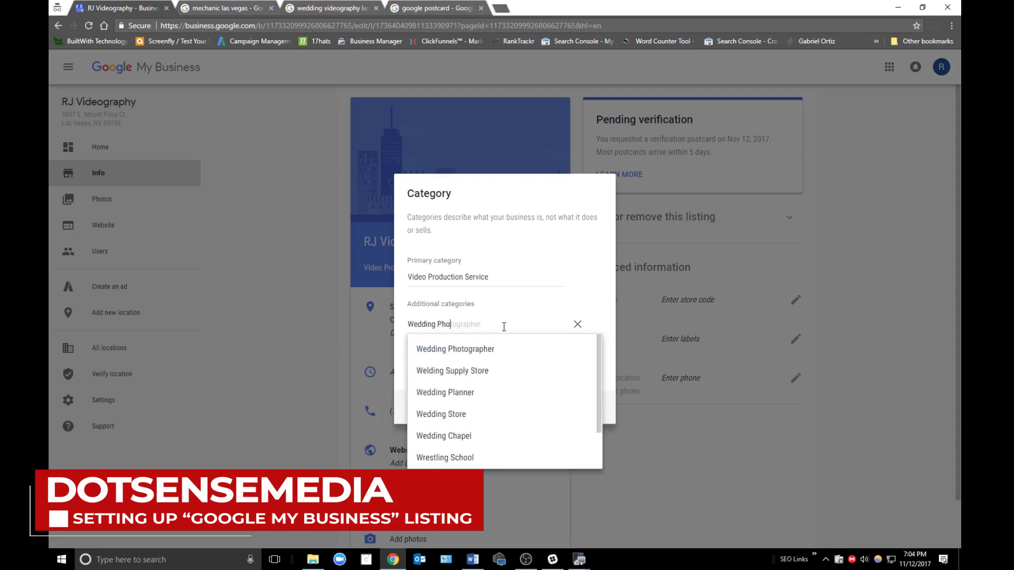
pyautogui.click(490, 349)
# - Add Wedding Service as another additional category
pyautogui.click(490, 348)
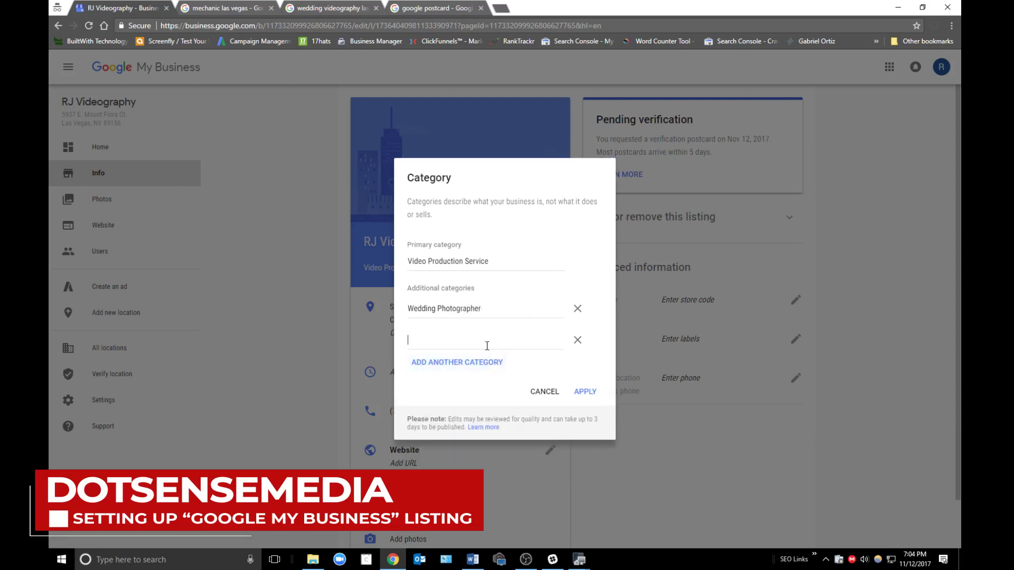
pyautogui.write('Wedding')
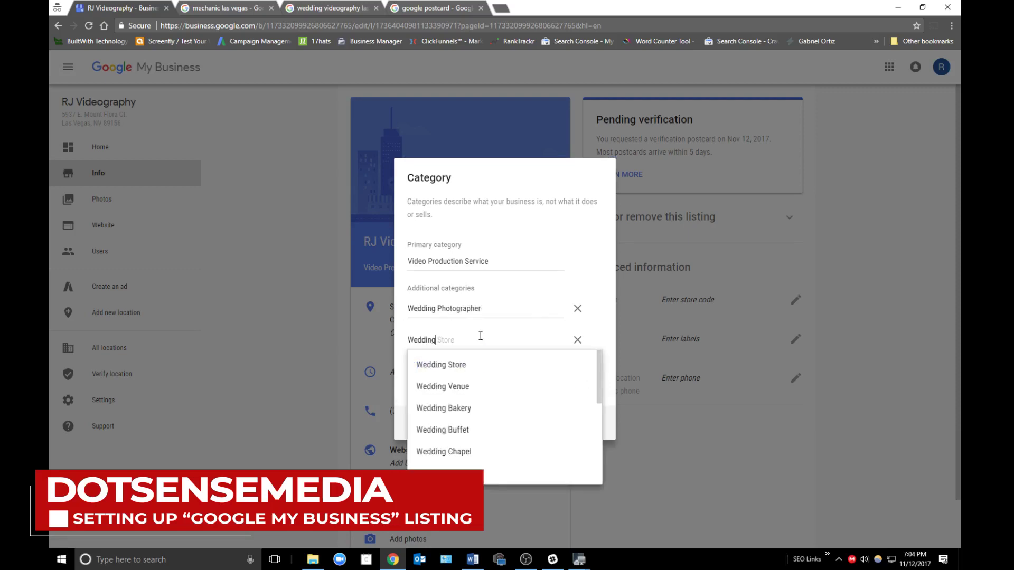
pyautogui.scroll(-2, 518, 446)
pyautogui.click(488, 444)
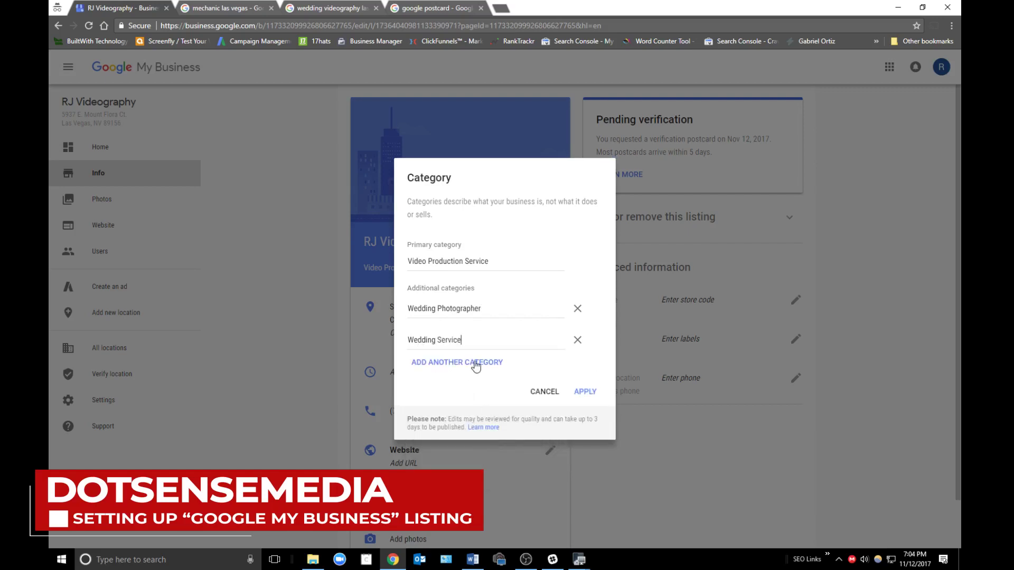
# - Add Video Editing Service as a third category, apply, and reopen the editor to review
pyautogui.click(476, 365)
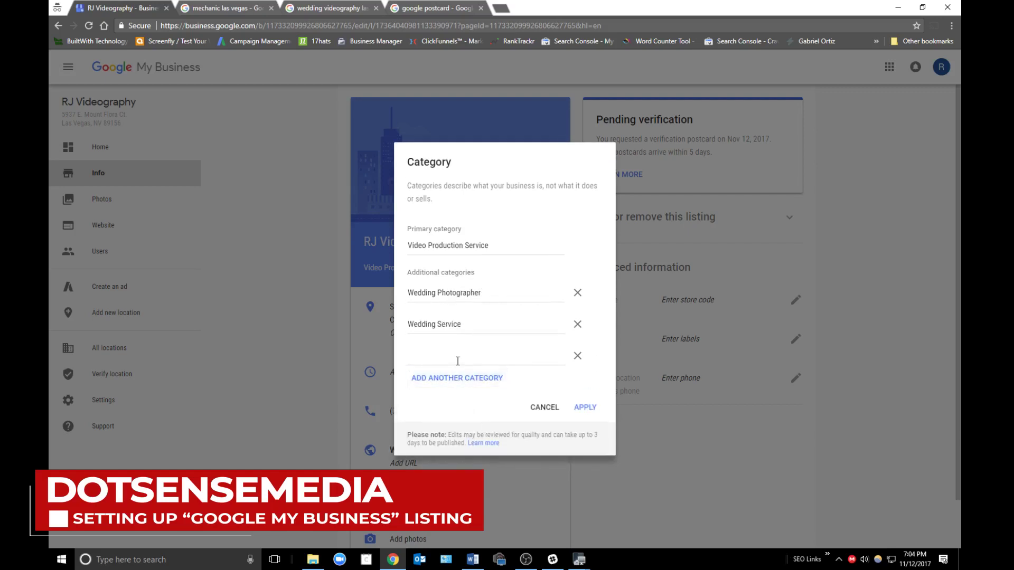
pyautogui.write('Vui')
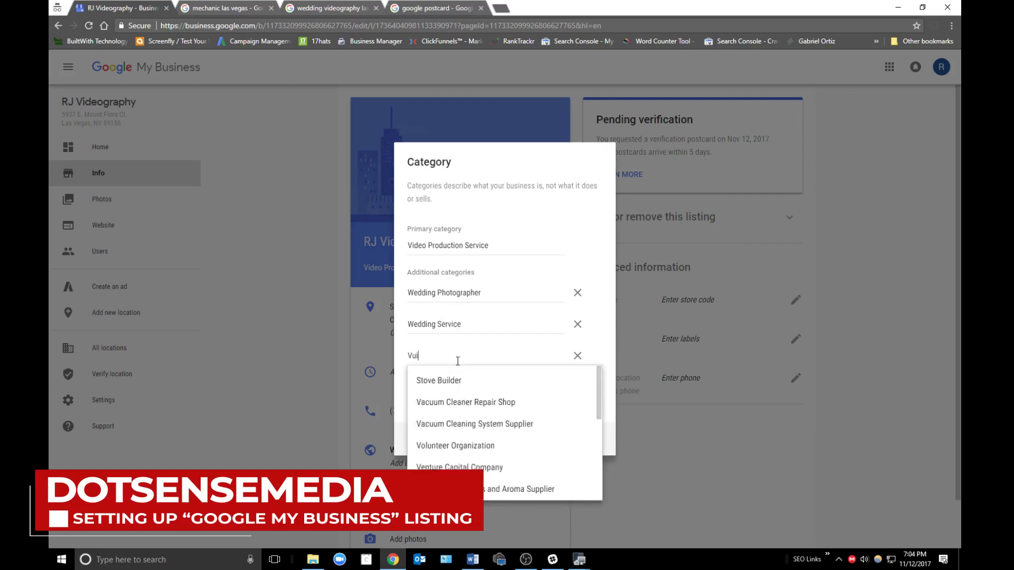
pyautogui.press('BackSpace')
pyautogui.press('BackSpace')
pyautogui.write('ideo')
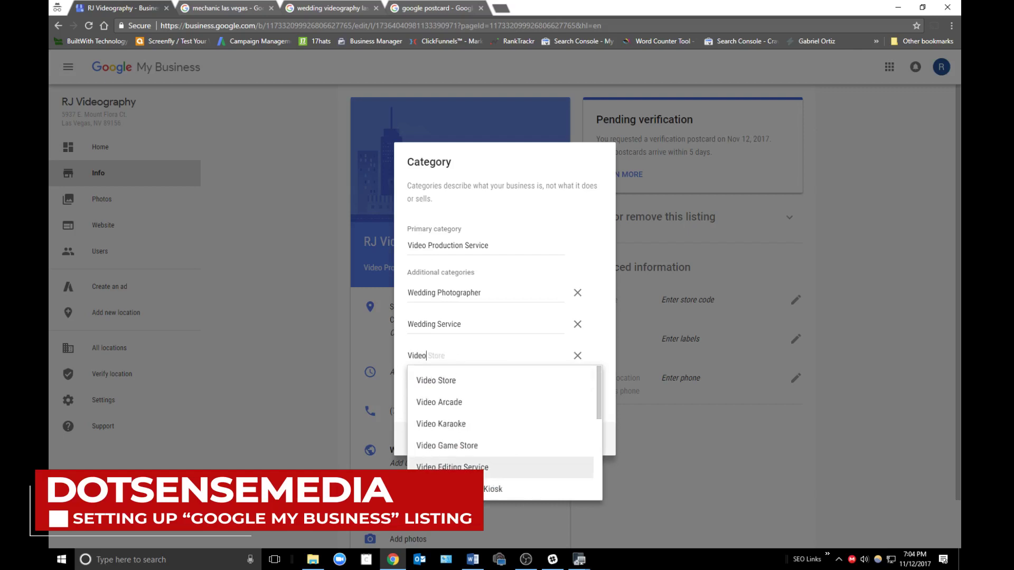
pyautogui.click(464, 467)
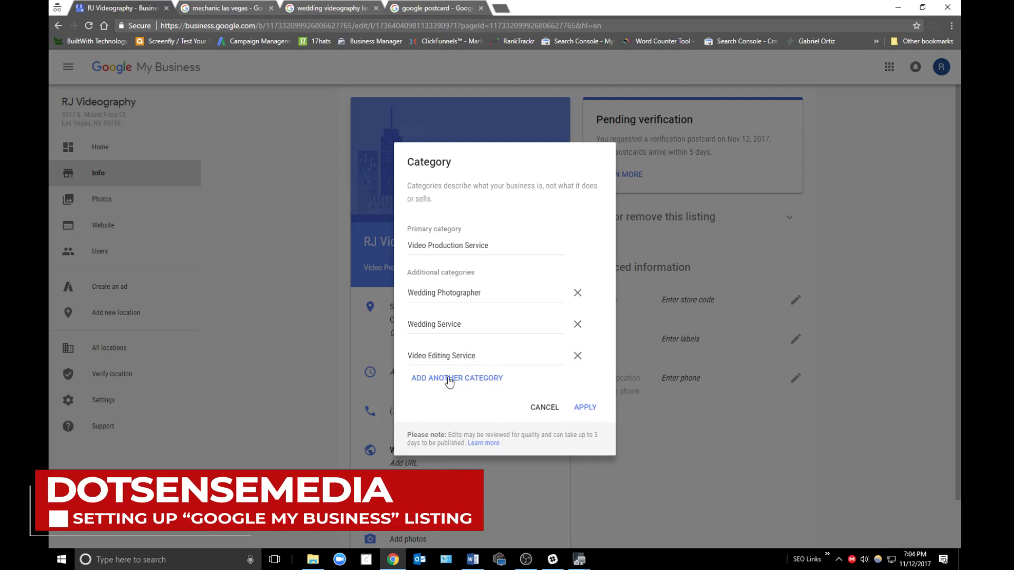
pyautogui.click(583, 409)
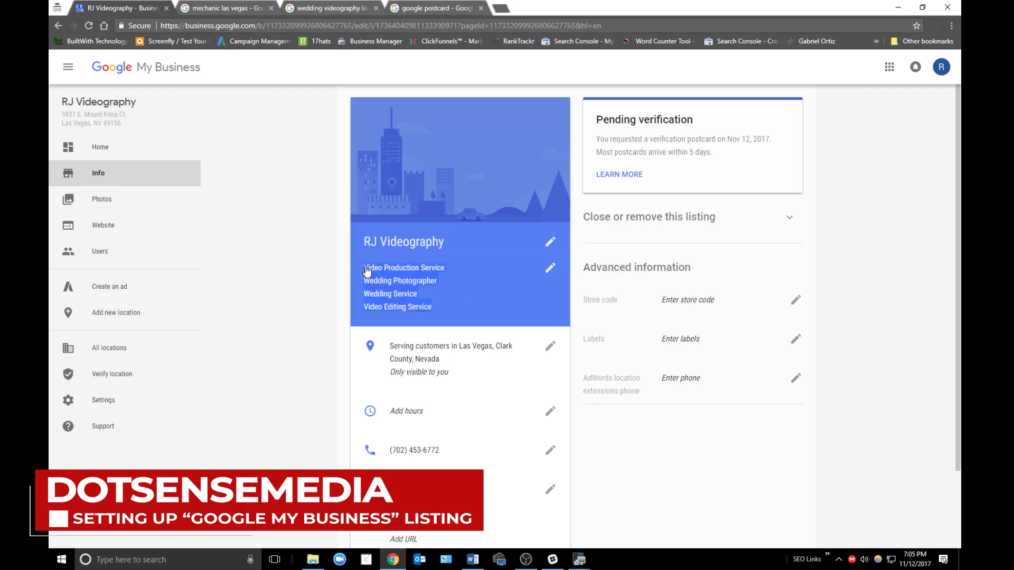
pyautogui.click(403, 279)
# - Close the category editor unchanged after checking, and bring up the Hours editor
pyautogui.click(548, 407)
pyautogui.click(479, 317)
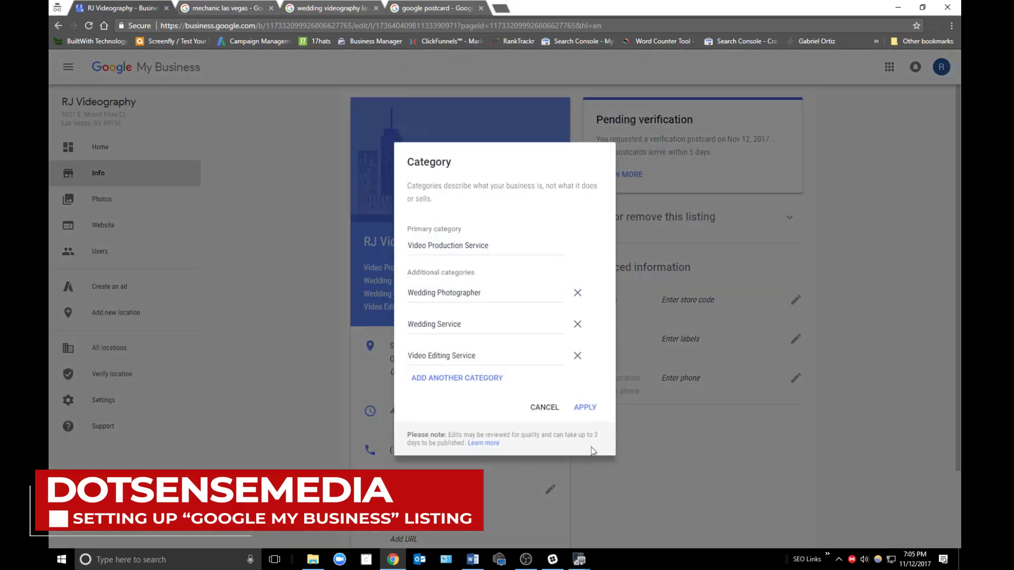
pyautogui.click(544, 407)
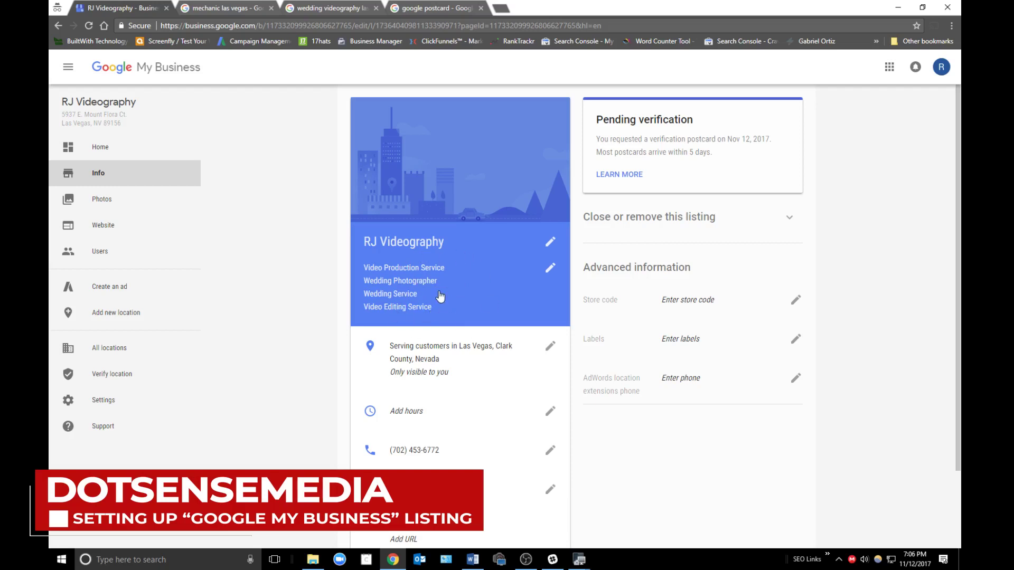
pyautogui.click(545, 412)
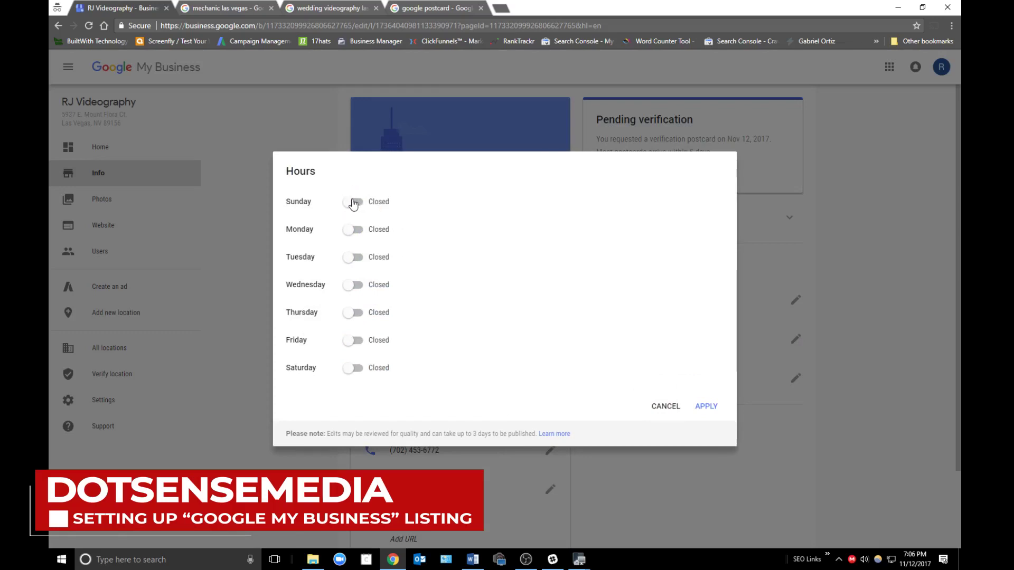
# - Set Sunday open from 9:00 am to 5:00 pm and save the hours
pyautogui.click(352, 203)
pyautogui.click(436, 200)
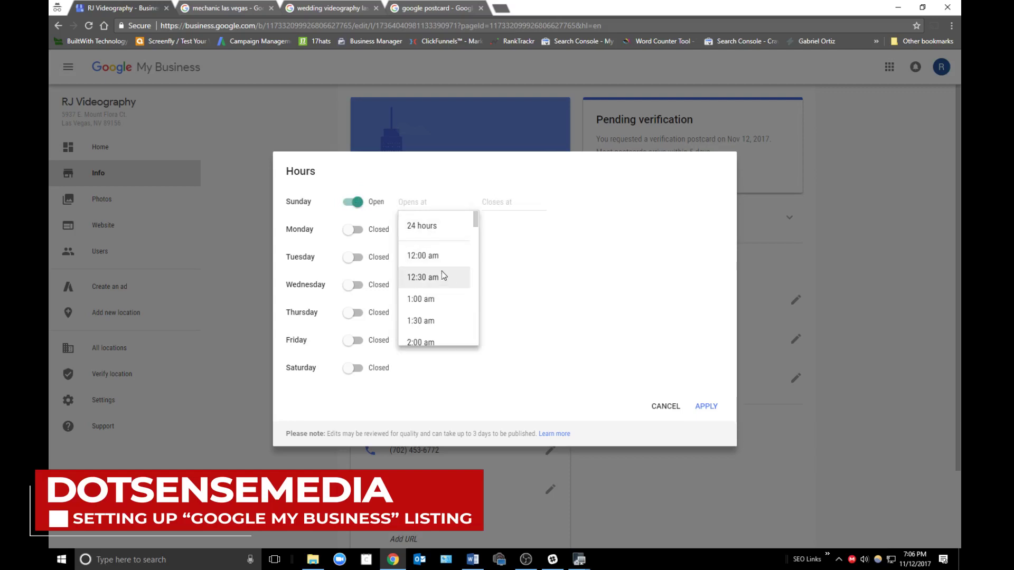
pyautogui.scroll(-8, 438, 280)
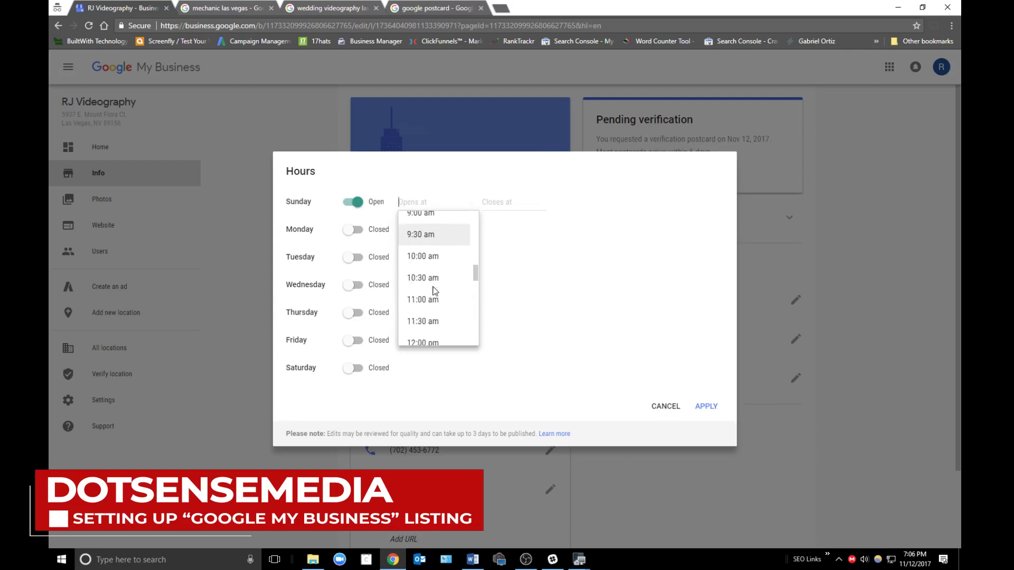
pyautogui.scroll(2, 441, 274)
pyautogui.click(439, 263)
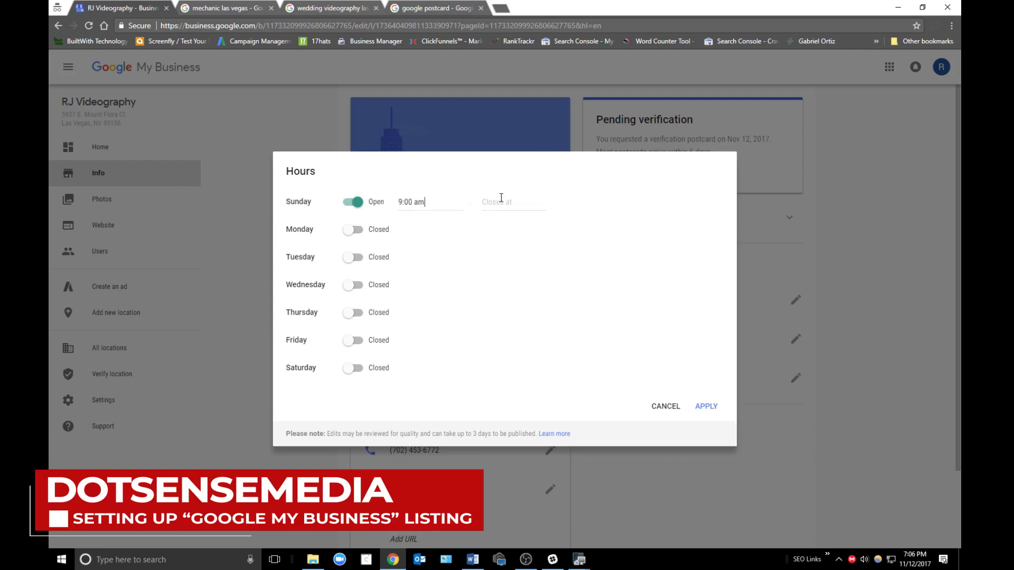
pyautogui.click(502, 197)
pyautogui.scroll(-4, 524, 286)
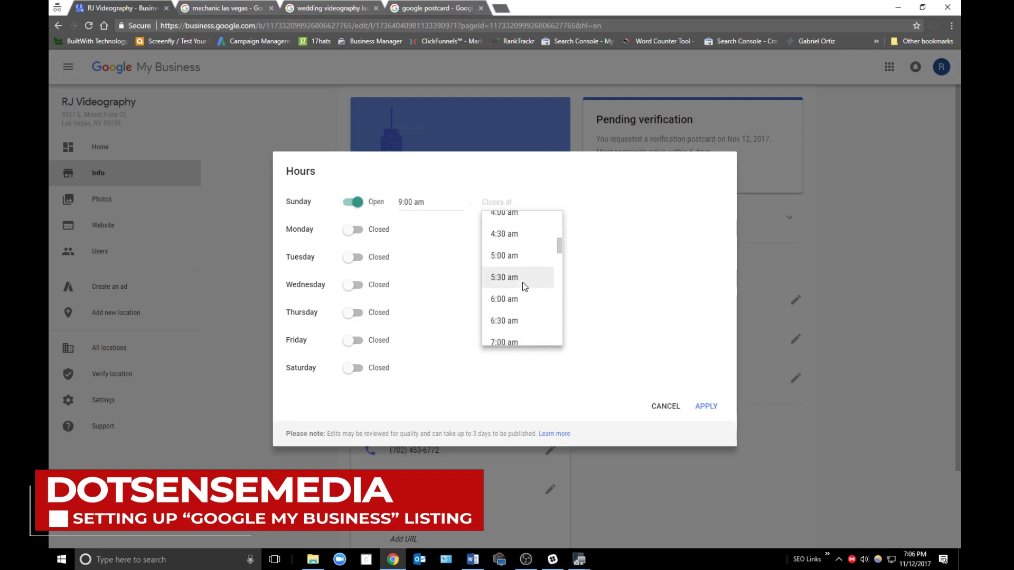
pyautogui.click(521, 258)
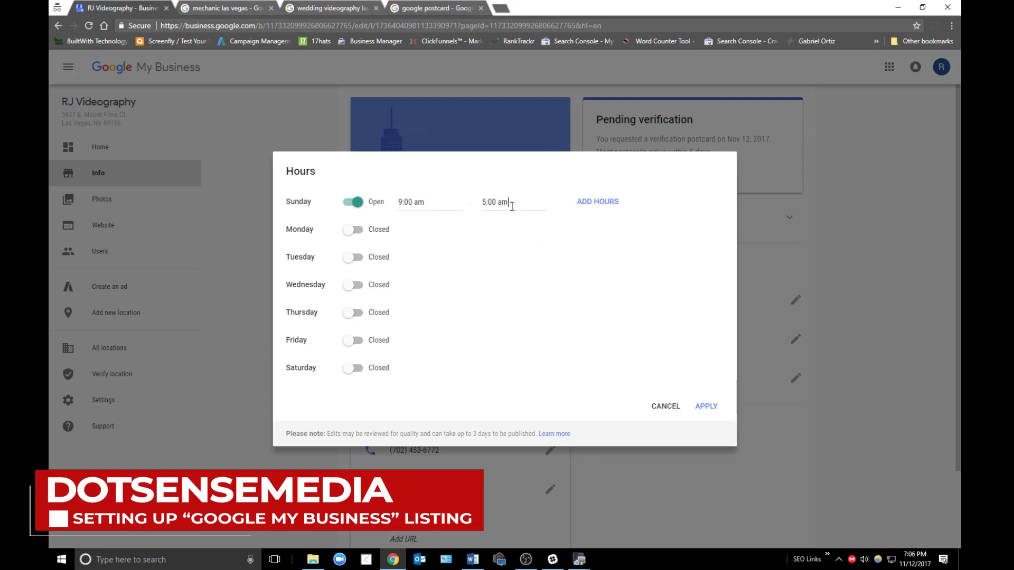
pyautogui.press('BackSpace')
pyautogui.press('BackSpace')
pyautogui.click(507, 264)
pyautogui.click(515, 205)
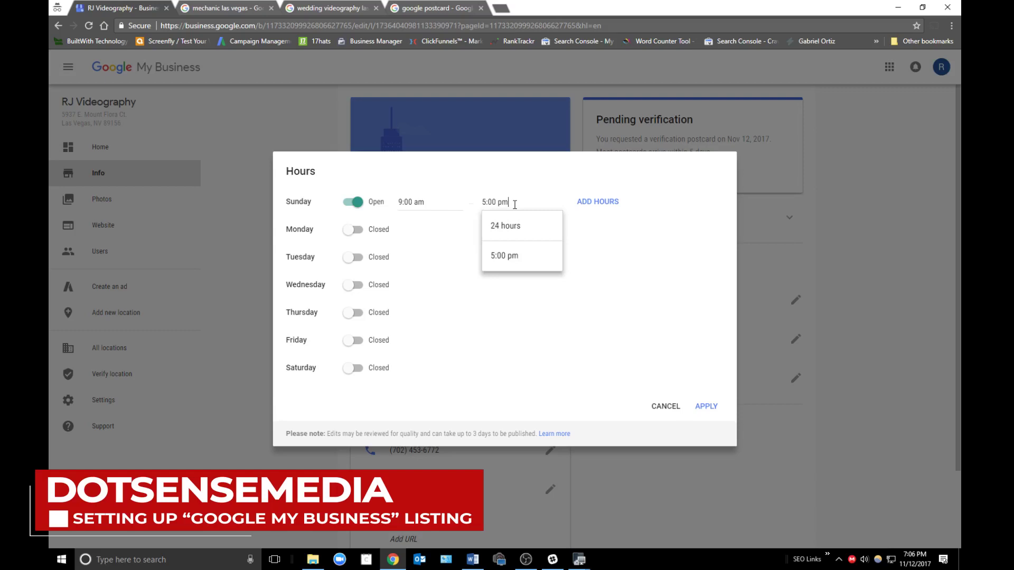
pyautogui.click(707, 407)
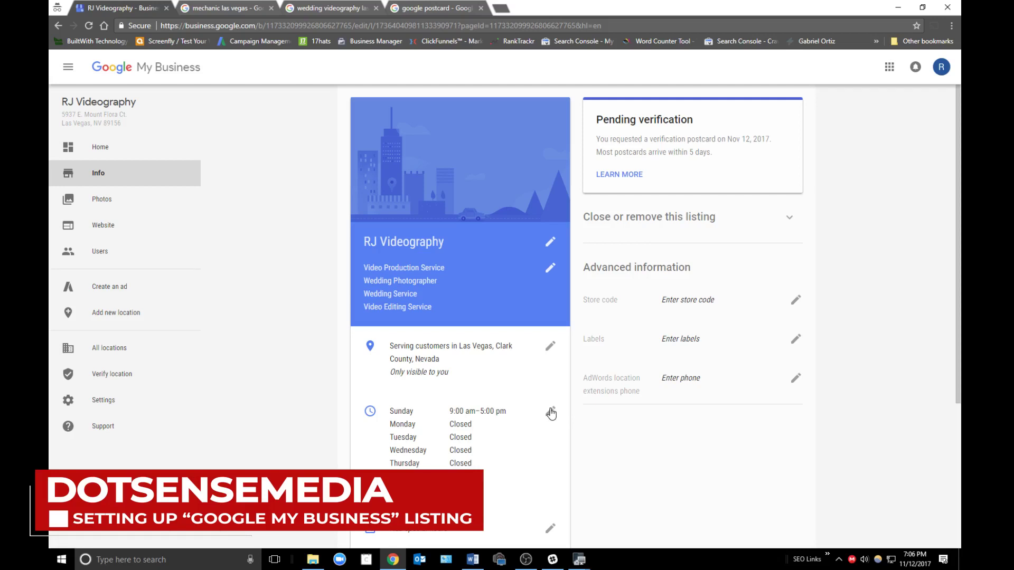
# - Reopen the hours editor and mark Sunday as closed again
pyautogui.click(551, 412)
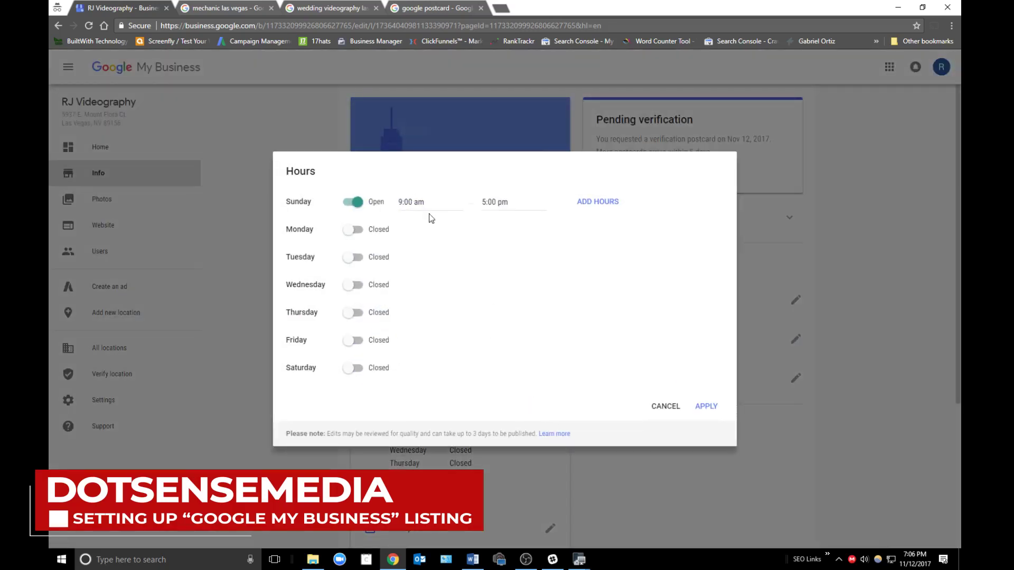
pyautogui.click(353, 203)
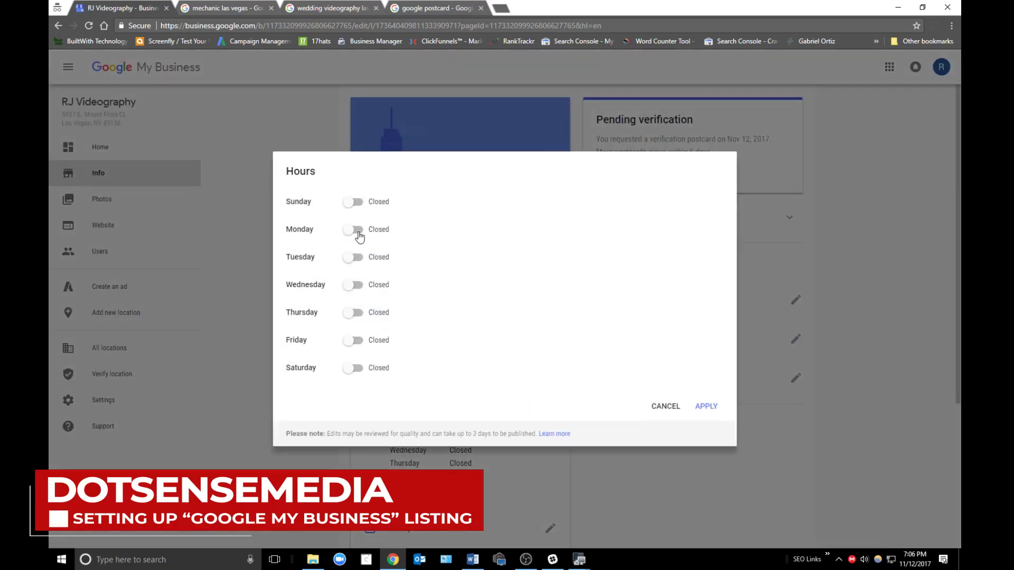
pyautogui.click(227, 7)
# - Compare competitors' hours in the wedding videography and mechanic las vegas search results
pyautogui.click(334, 7)
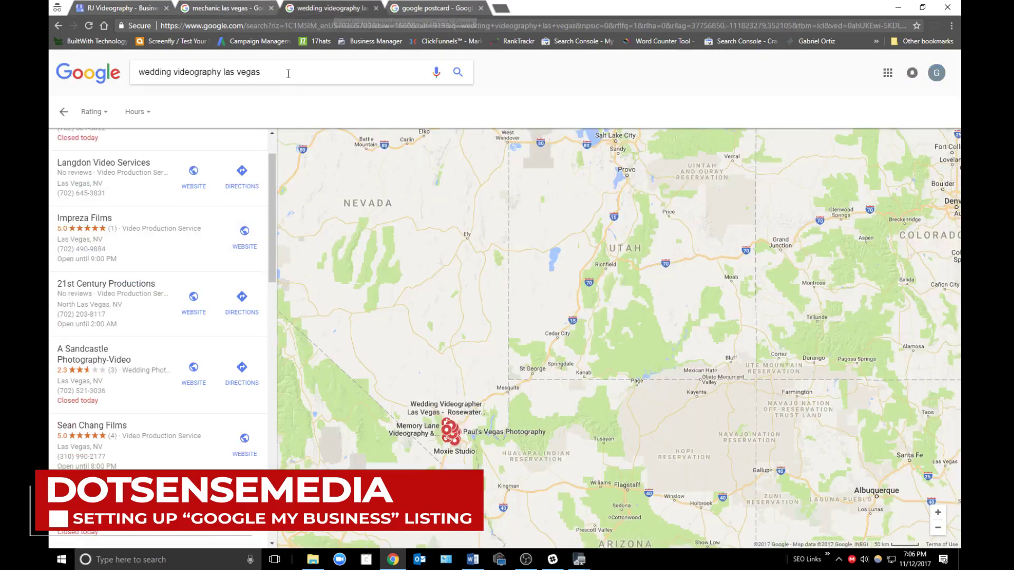
pyautogui.click(62, 112)
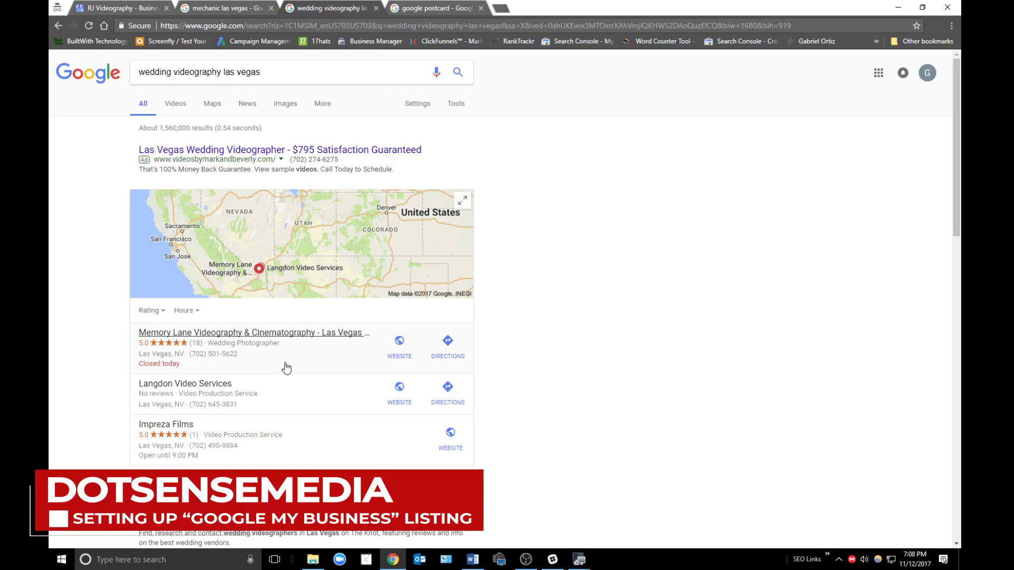
pyautogui.click(240, 6)
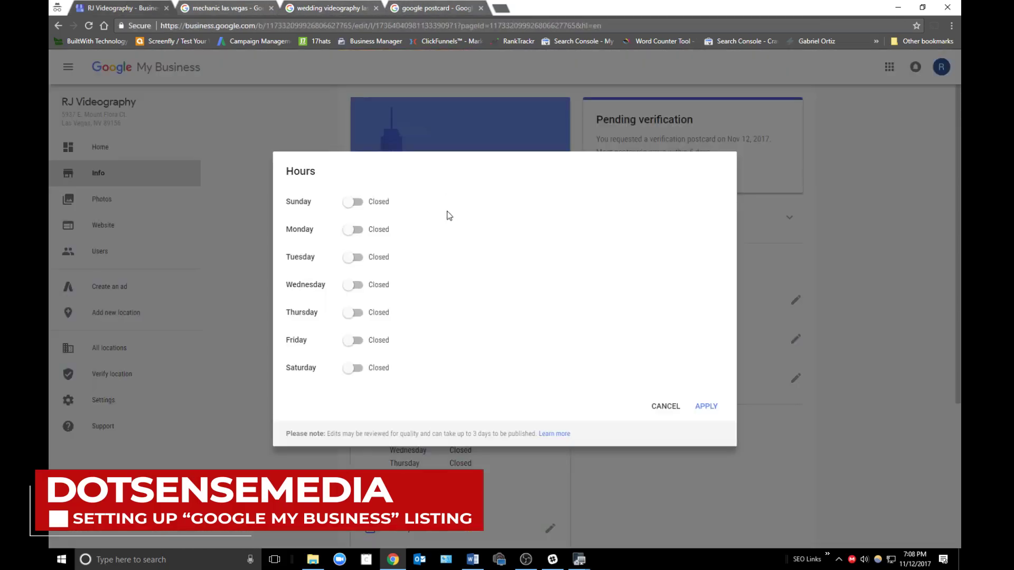
# - Set Sunday, Monday, Tuesday and Wednesday to Open 24 hours
pyautogui.click(349, 203)
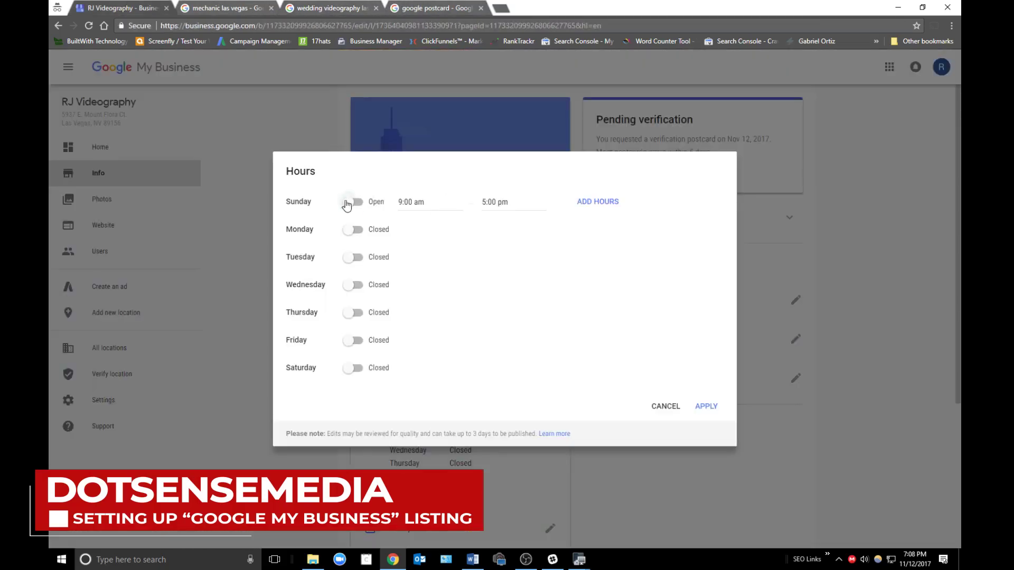
pyautogui.click(415, 202)
pyautogui.click(426, 227)
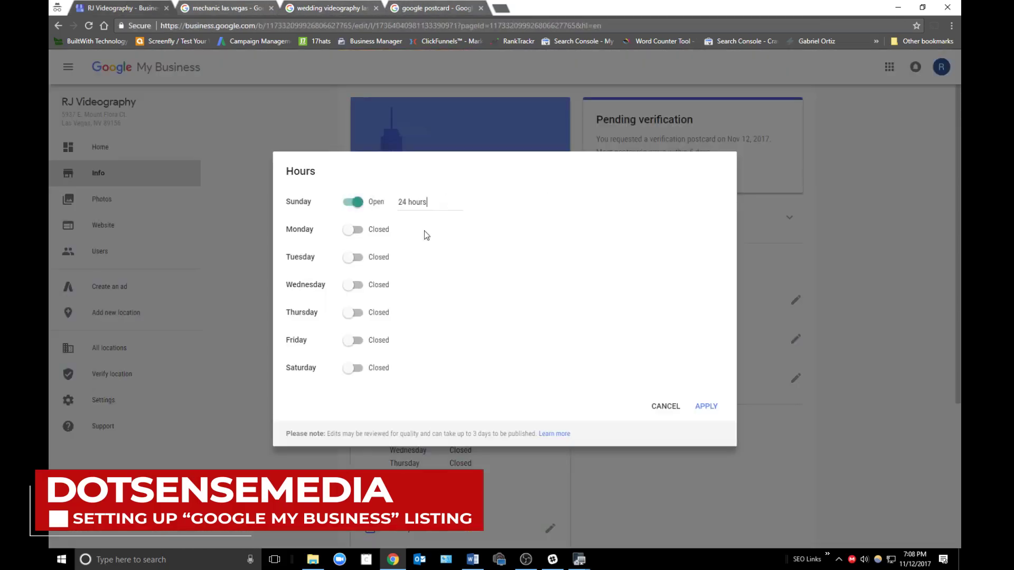
pyautogui.click(354, 229)
pyautogui.click(412, 232)
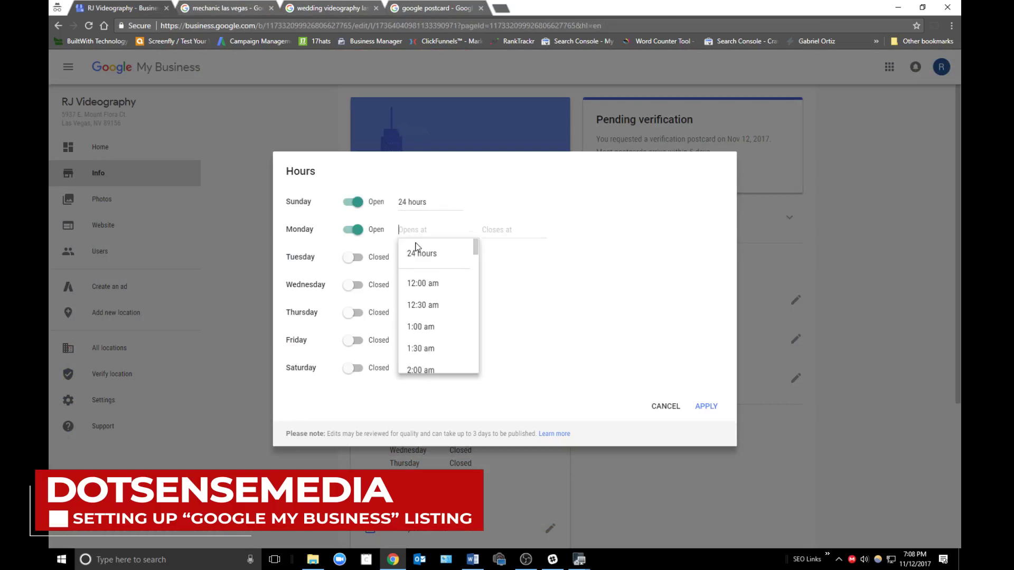
pyautogui.click(414, 253)
pyautogui.click(375, 257)
pyautogui.click(412, 258)
pyautogui.click(415, 281)
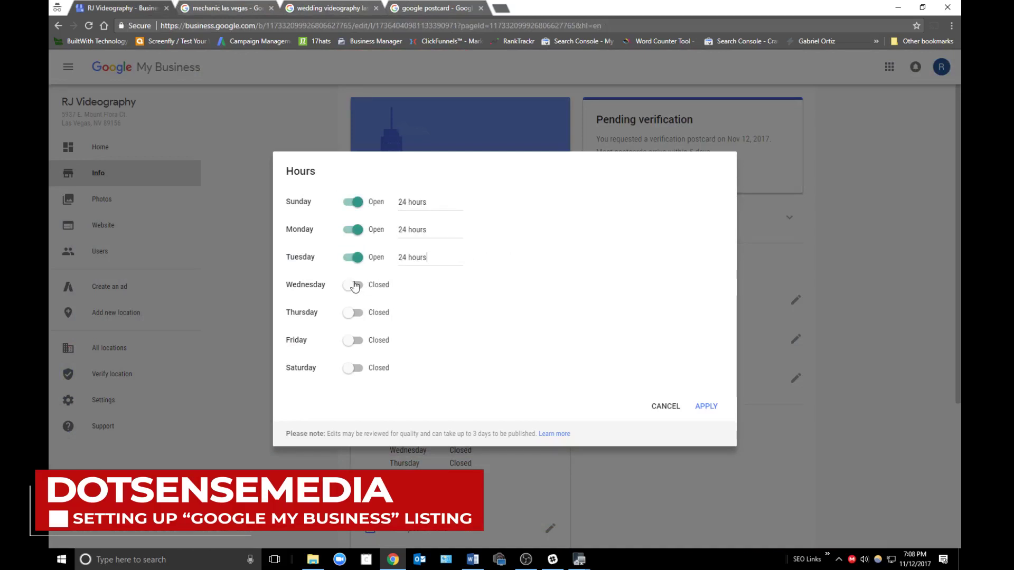
pyautogui.click(353, 285)
pyautogui.click(412, 285)
pyautogui.click(413, 309)
# - Set Thursday, Friday and Saturday to Open 24 hours and apply the weekly schedule
pyautogui.click(354, 313)
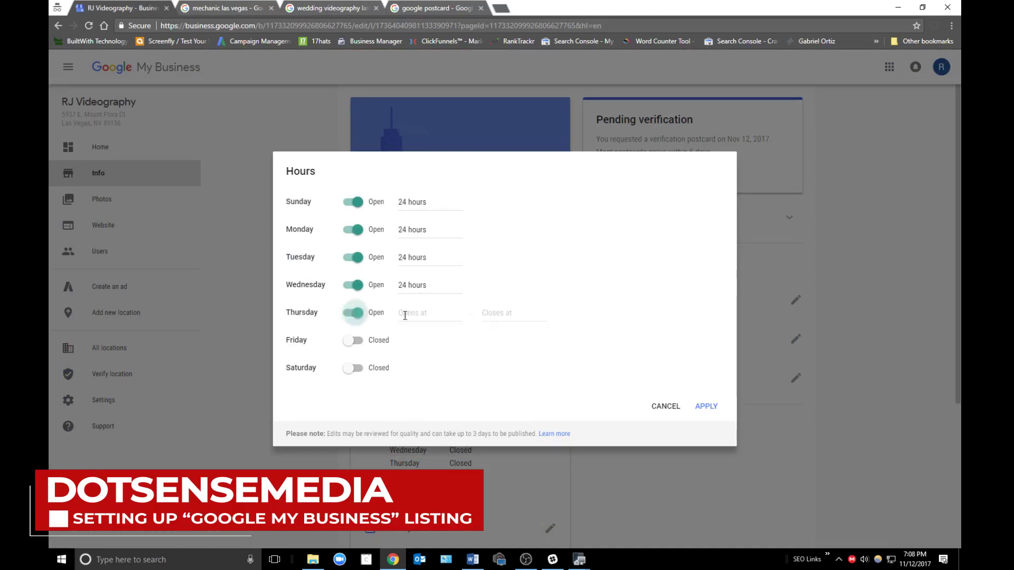
pyautogui.click(413, 312)
pyautogui.click(416, 337)
pyautogui.click(354, 340)
pyautogui.click(430, 340)
pyautogui.click(417, 364)
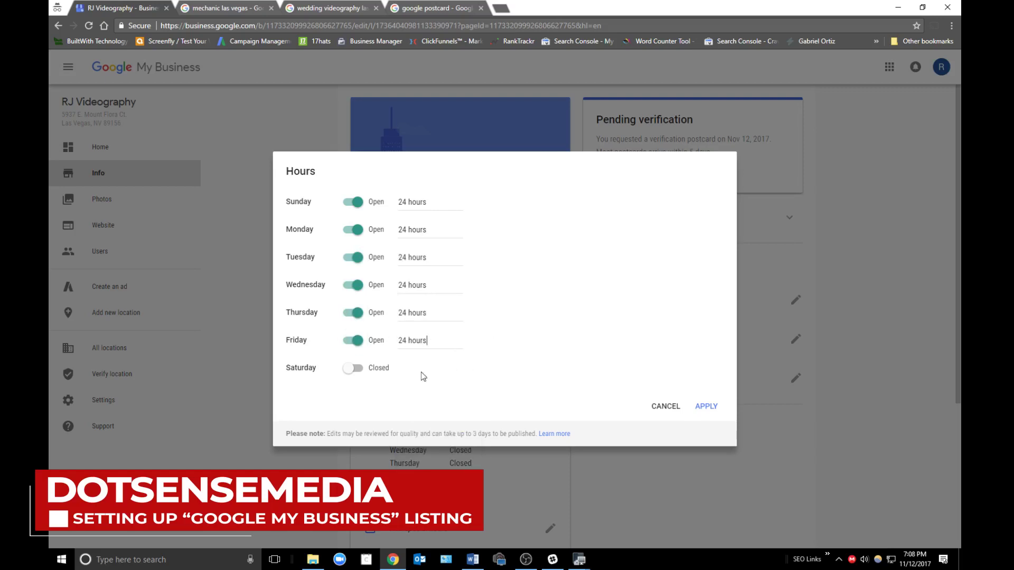
pyautogui.click(353, 368)
pyautogui.click(420, 371)
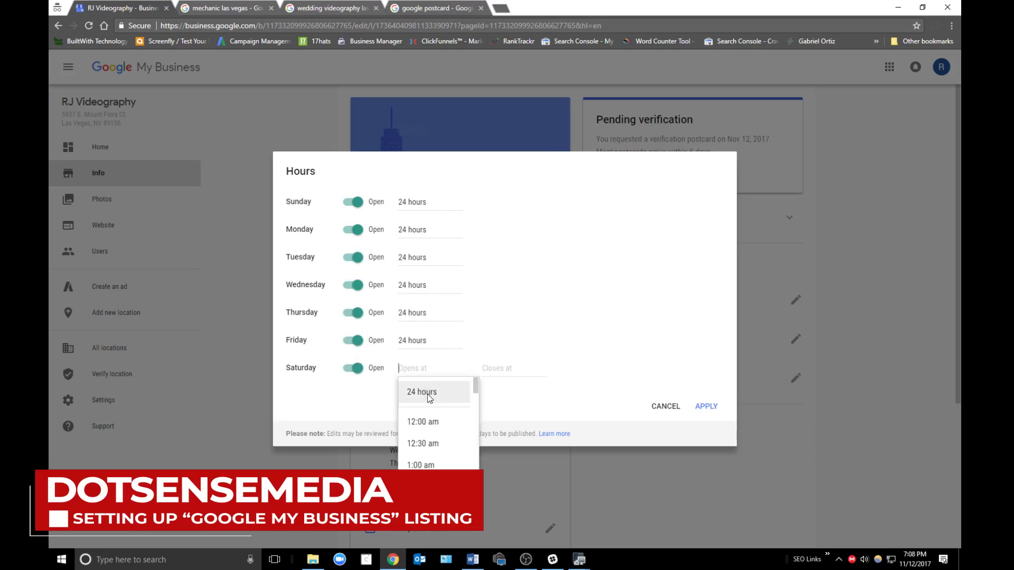
pyautogui.click(428, 391)
pyautogui.click(707, 406)
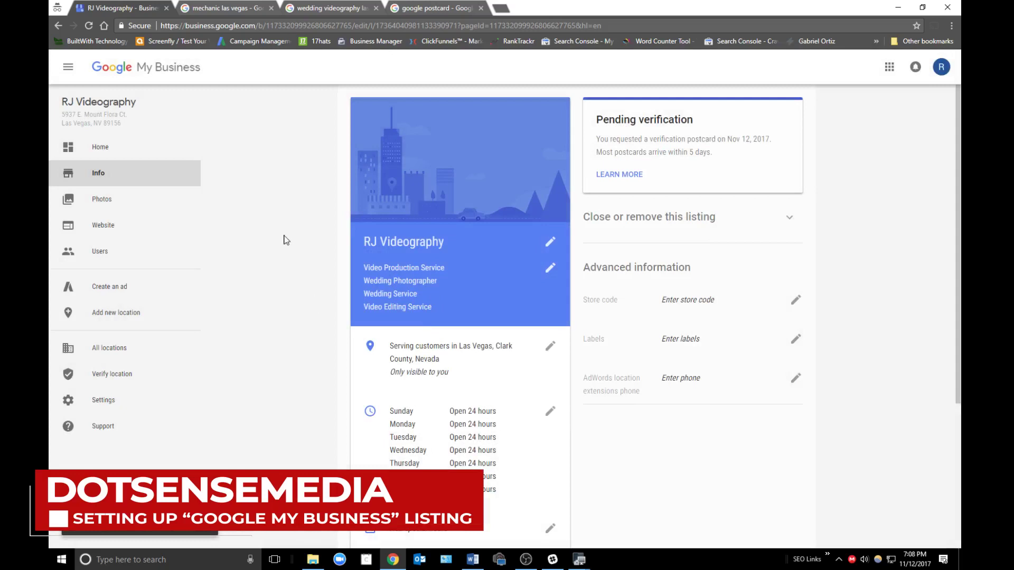
# - Glance at the competitor search tabs, confirm the saved hours on the Info page, then go to Photos
pyautogui.click(299, 5)
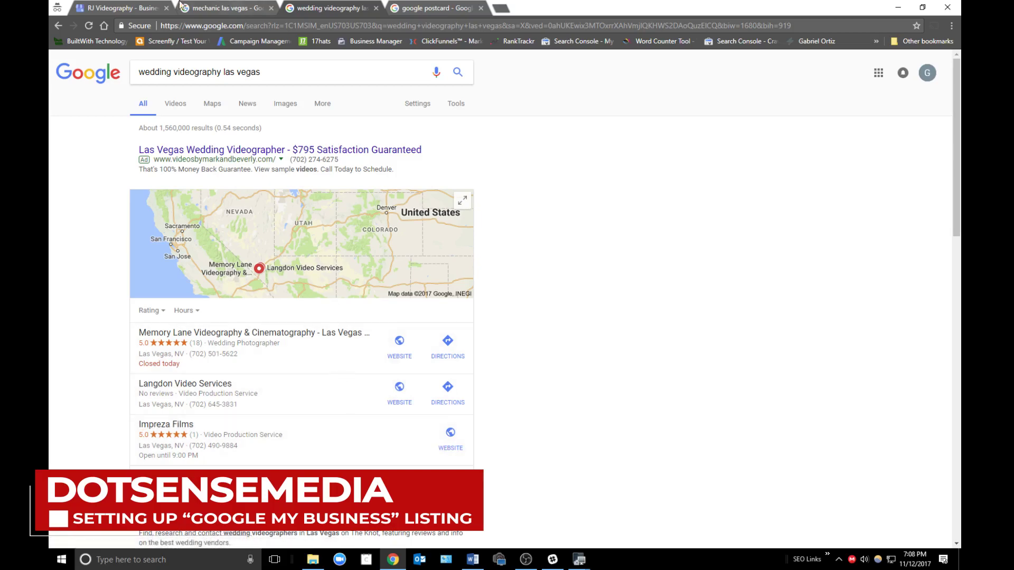
pyautogui.click(129, 8)
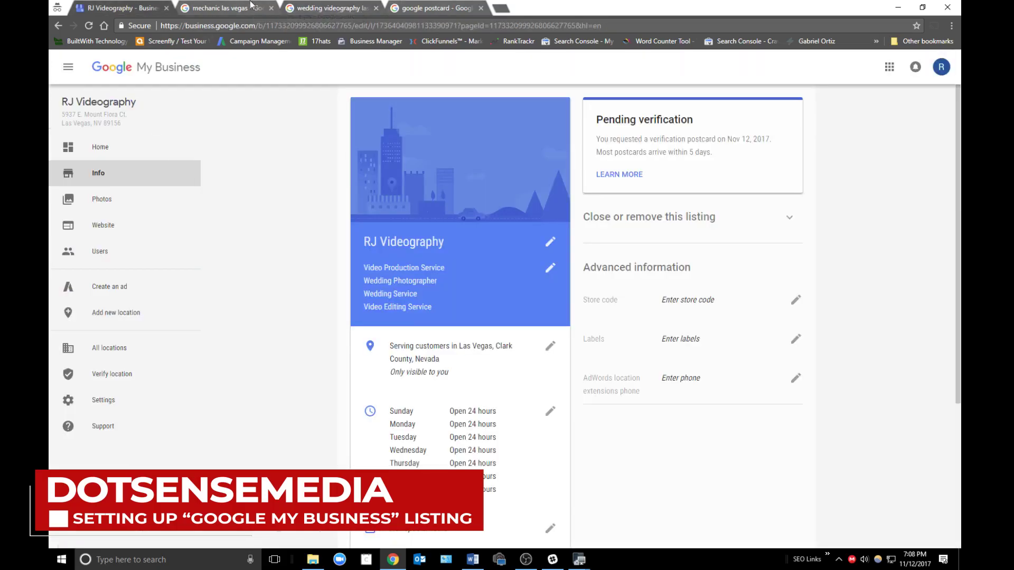
pyautogui.click(252, 6)
pyautogui.click(307, 8)
pyautogui.click(150, 5)
pyautogui.scroll(-5, 494, 322)
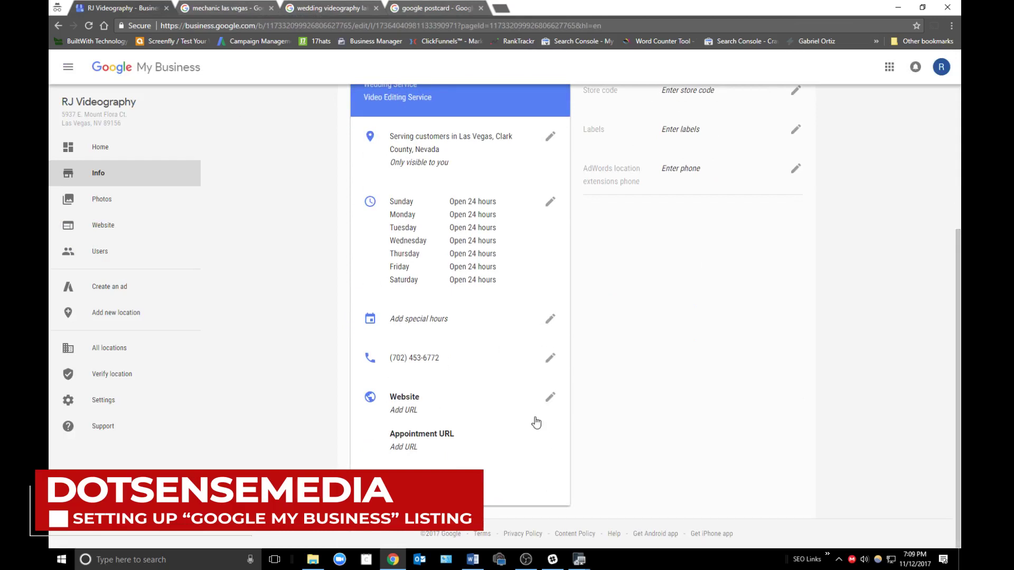
pyautogui.click(103, 199)
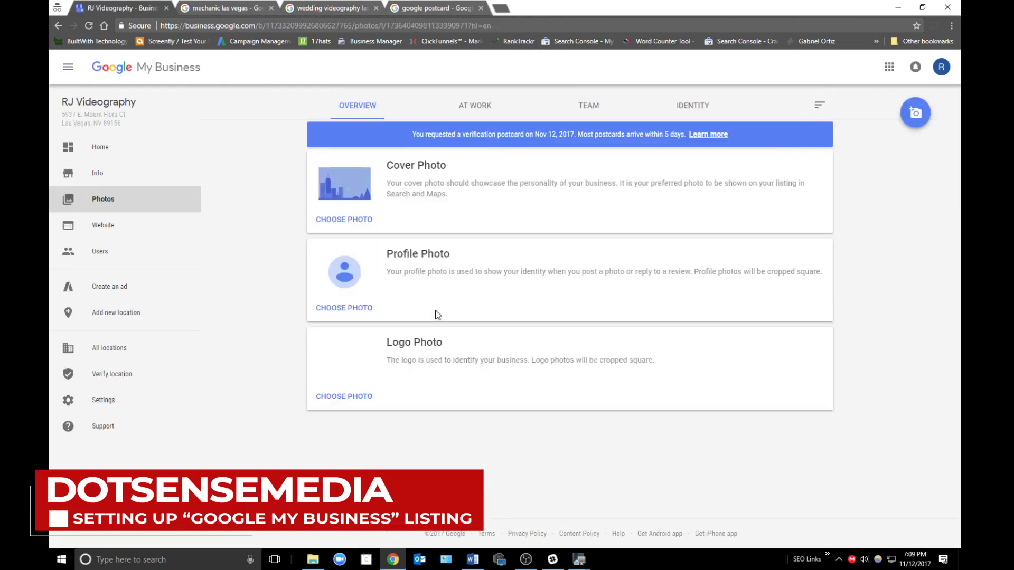
# - Open the resized business pictures folder and arrange it beside the Photos page
pyautogui.click(313, 559)
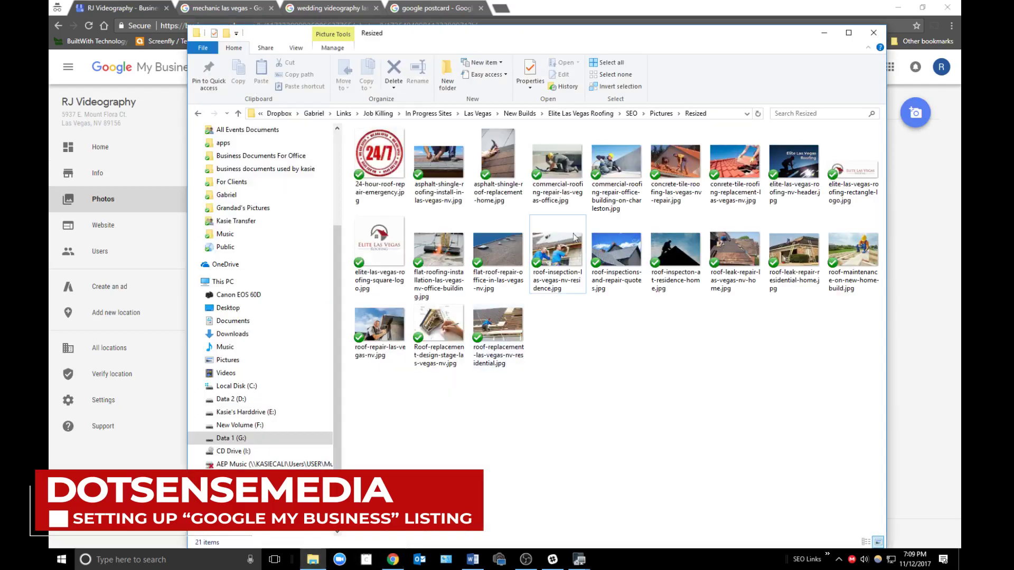
pyautogui.moveTo(650, 34); pyautogui.dragTo(706, 34)
pyautogui.click(399, 250)
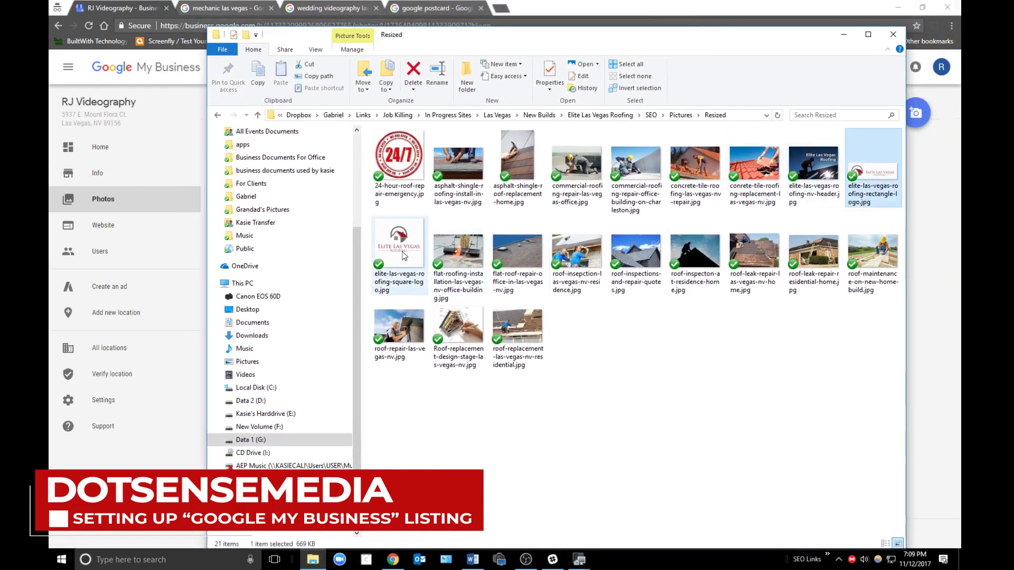
pyautogui.click(812, 169)
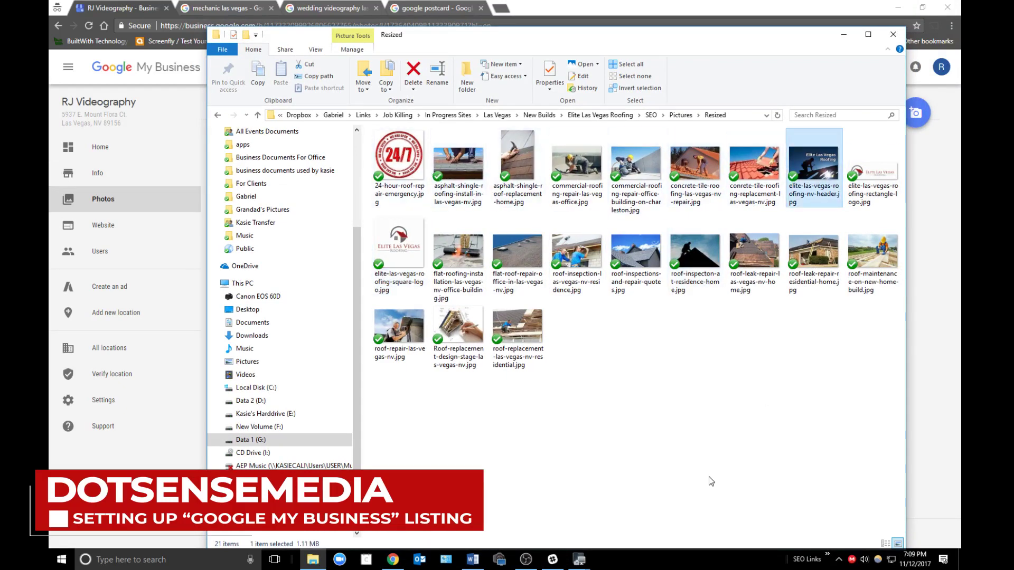
pyautogui.moveTo(552, 40); pyautogui.dragTo(874, 47)
pyautogui.click(344, 309)
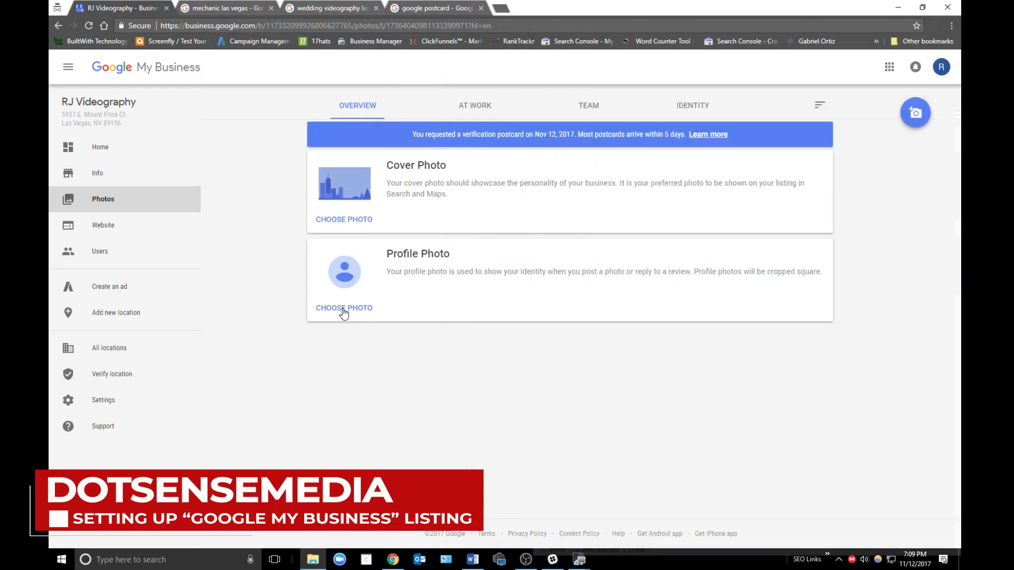
pyautogui.hotkey('alt', 'Tab')
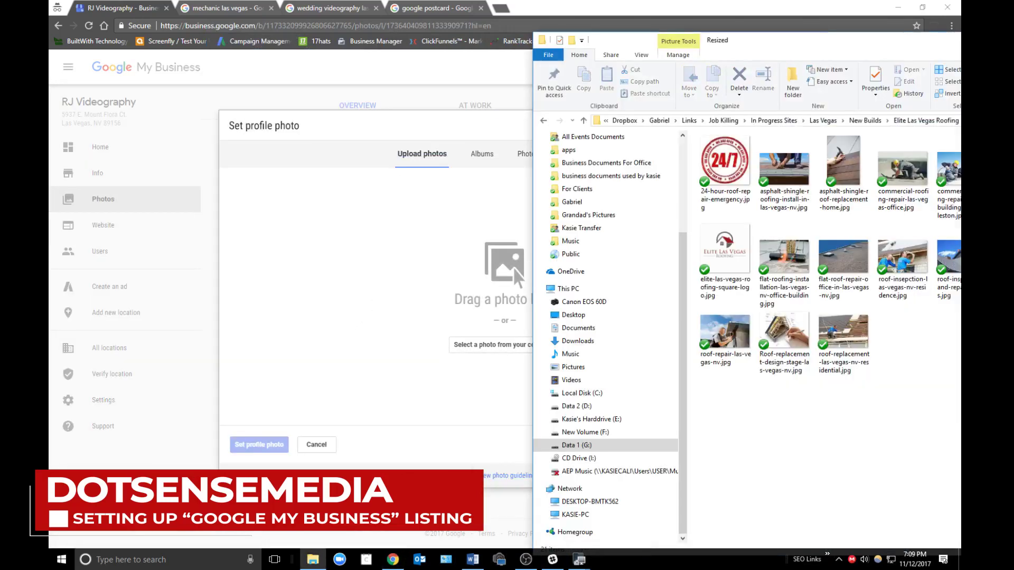
pyautogui.click(320, 445)
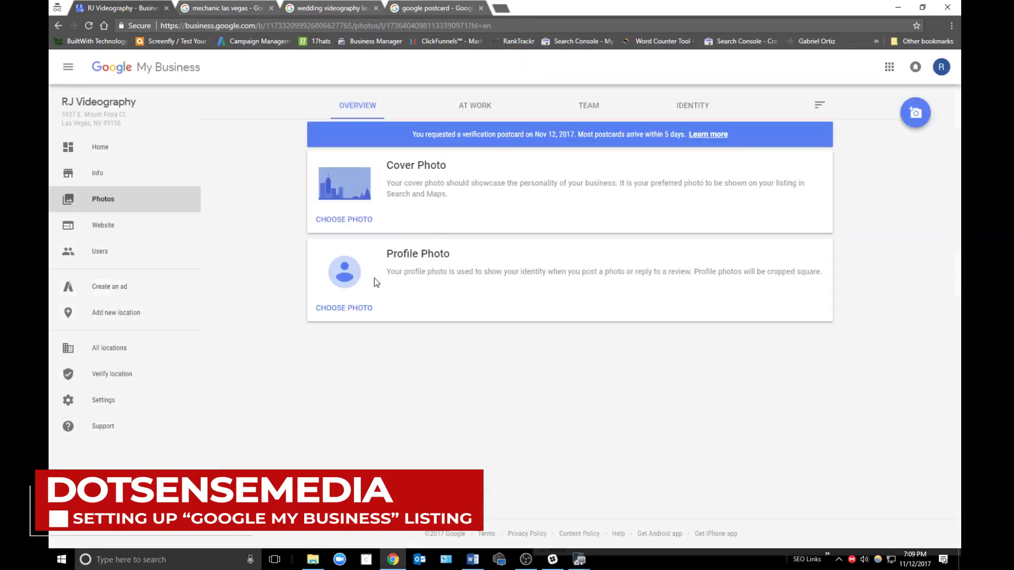
# - Set the square Elite Las Vegas Roofing logo as the profile photo, cropped to the whole logo
pyautogui.click(348, 309)
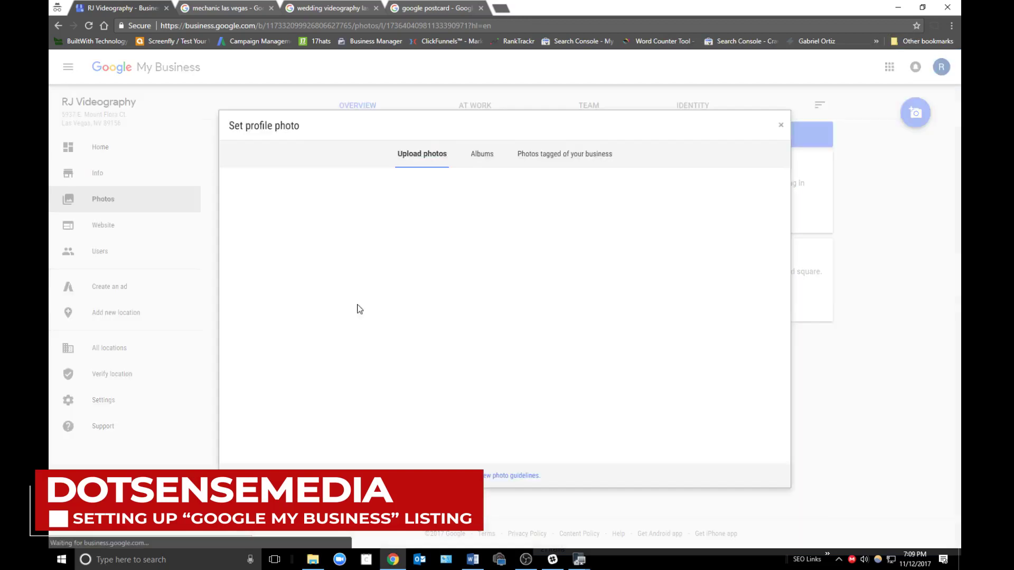
pyautogui.hotkey('alt', 'Tab')
pyautogui.moveTo(719, 261); pyautogui.dragTo(379, 270)
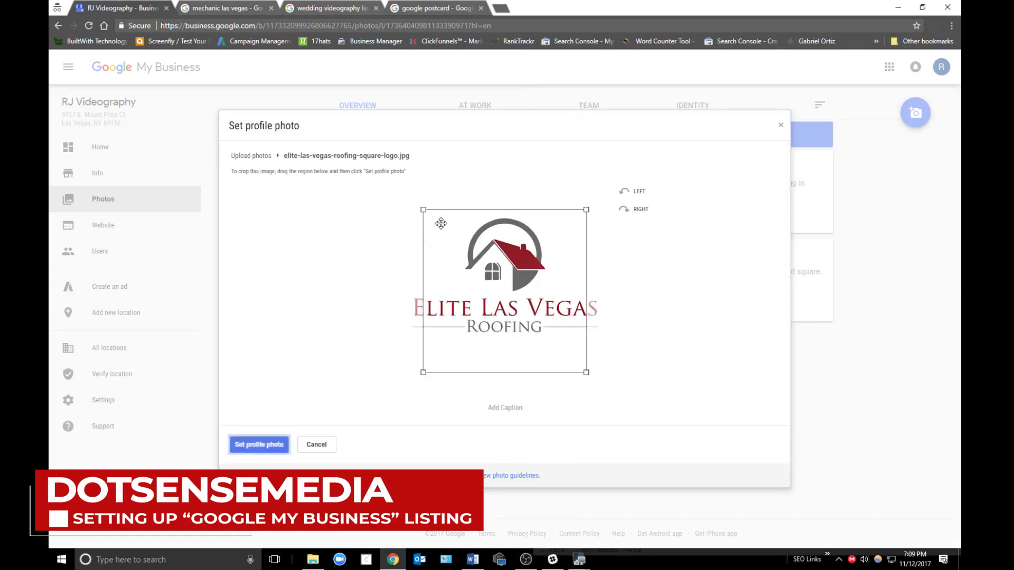
pyautogui.moveTo(422, 209); pyautogui.dragTo(396, 183)
pyautogui.moveTo(586, 372); pyautogui.dragTo(613, 400)
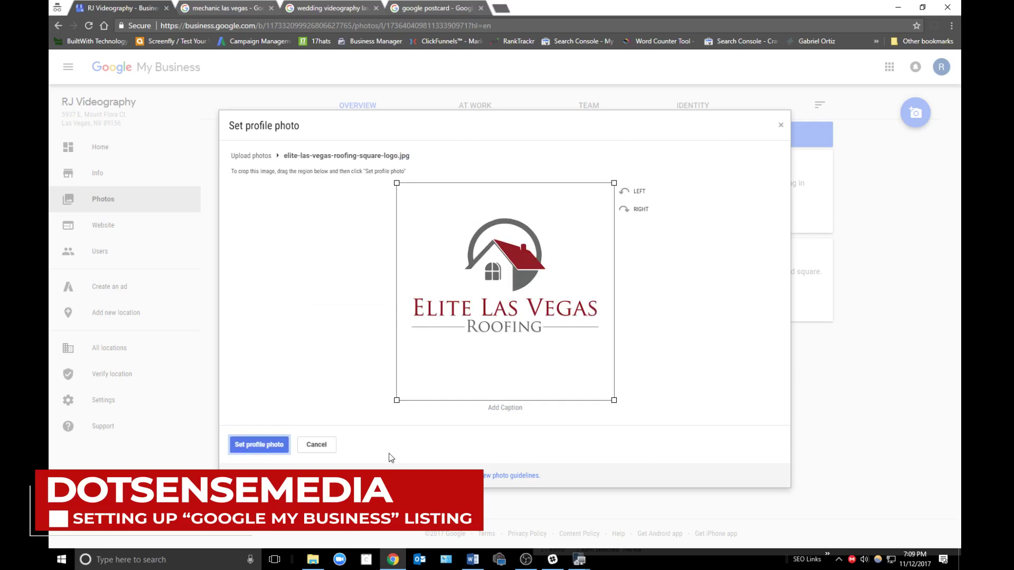
pyautogui.click(255, 446)
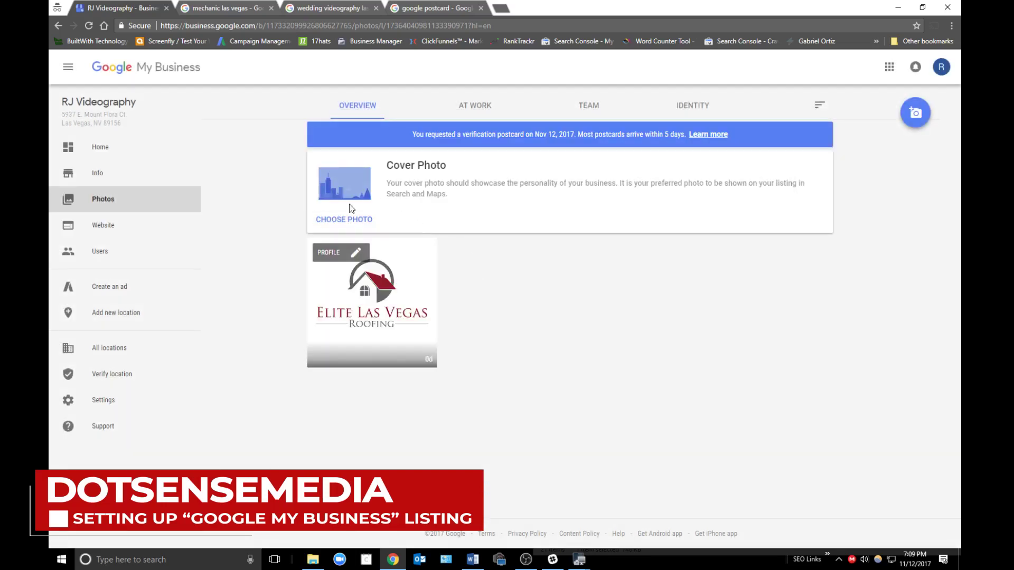
# - Set the roofer header image as the cover photo, cropped to its full width
pyautogui.click(348, 220)
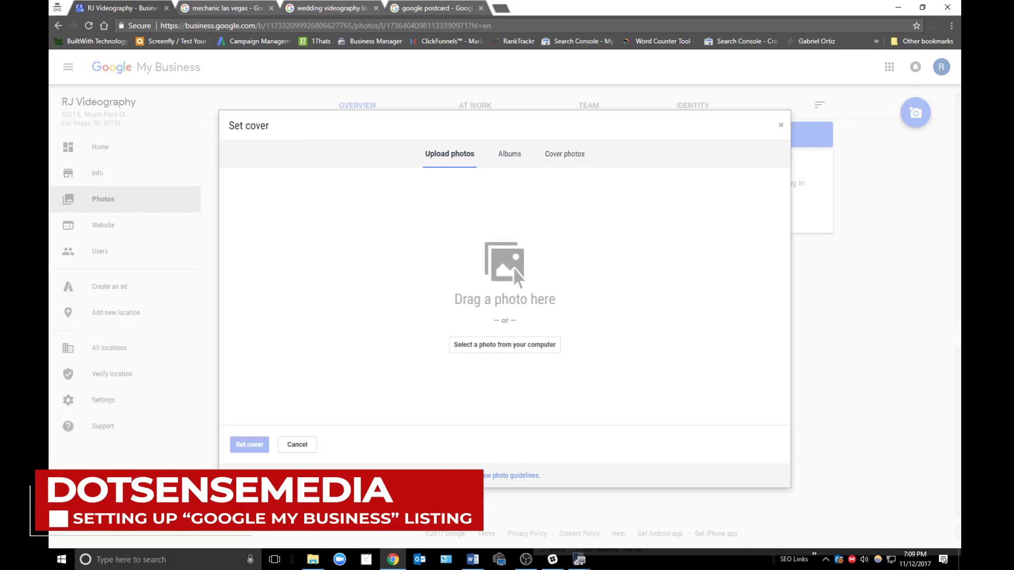
pyautogui.moveTo(905, 319); pyautogui.dragTo(554, 278)
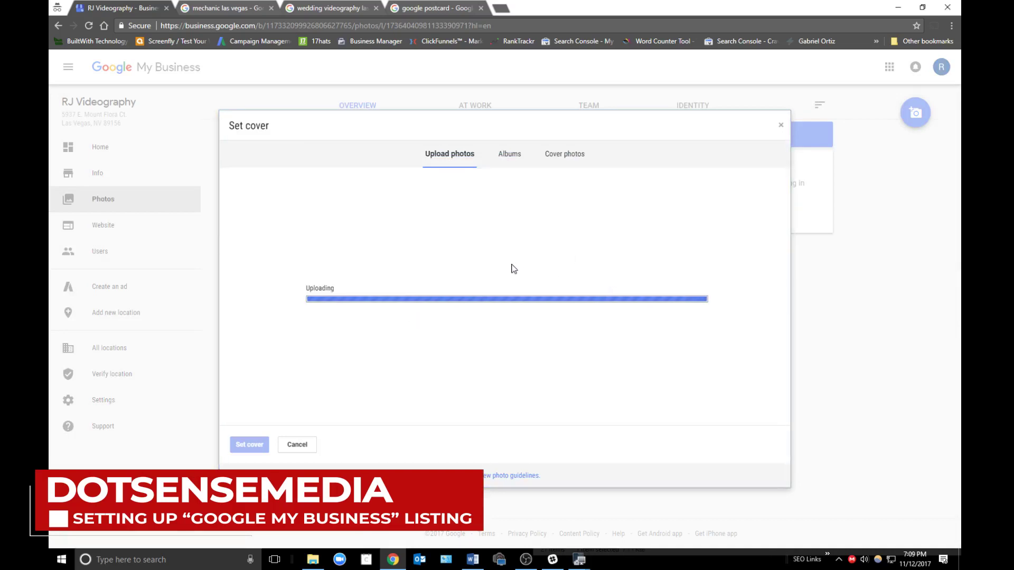
pyautogui.moveTo(398, 244); pyautogui.dragTo(300, 224)
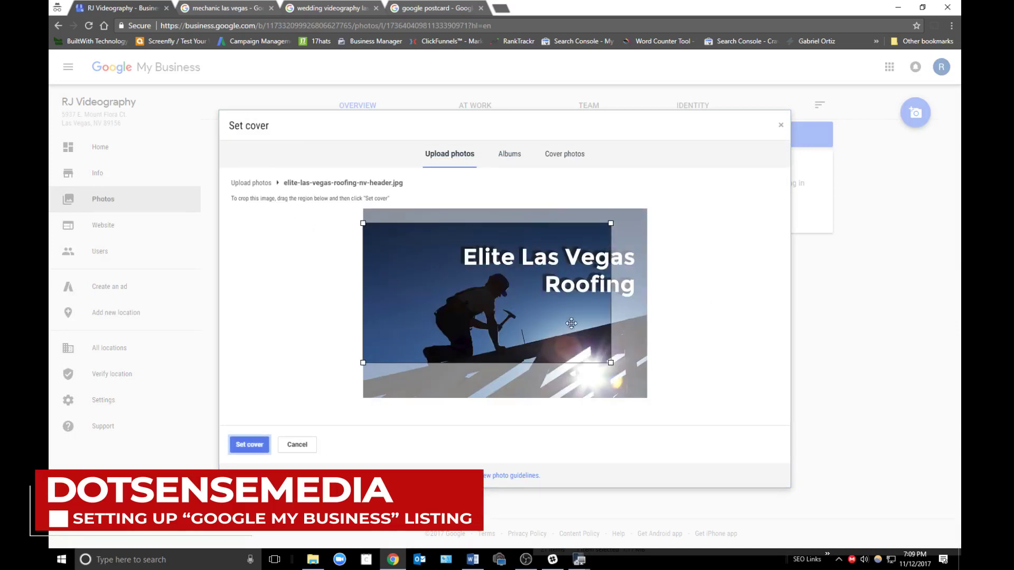
pyautogui.moveTo(611, 363); pyautogui.dragTo(704, 421)
pyautogui.click(247, 445)
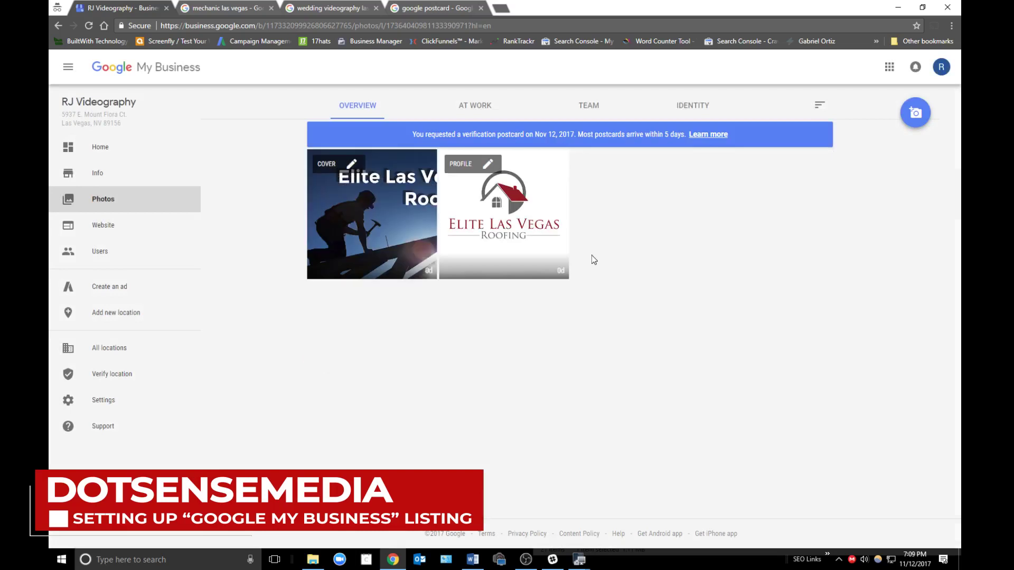
# - Upload the selected roofing job photos, minus the logo image, to the At Work photos
pyautogui.click(483, 115)
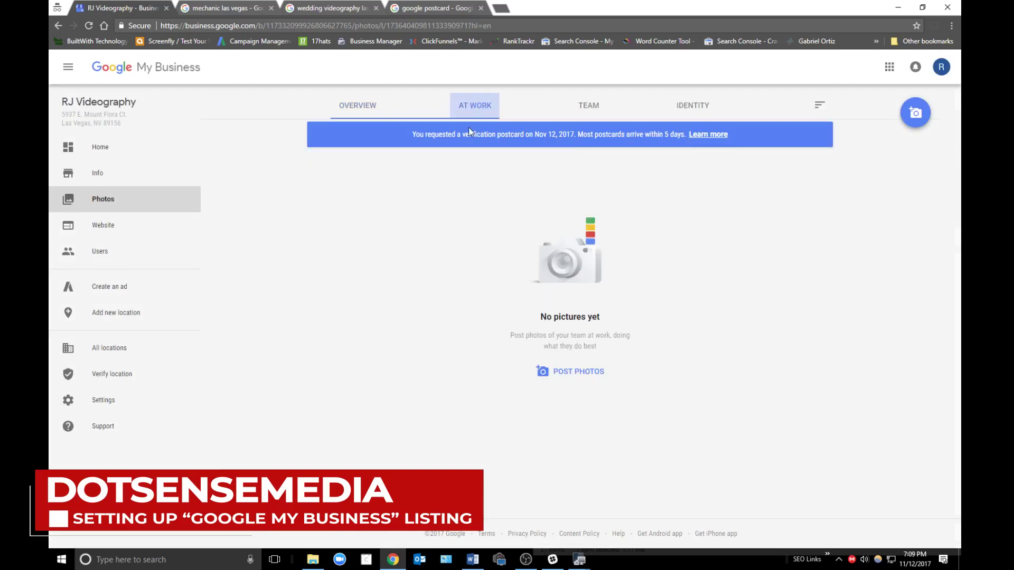
pyautogui.click(584, 385)
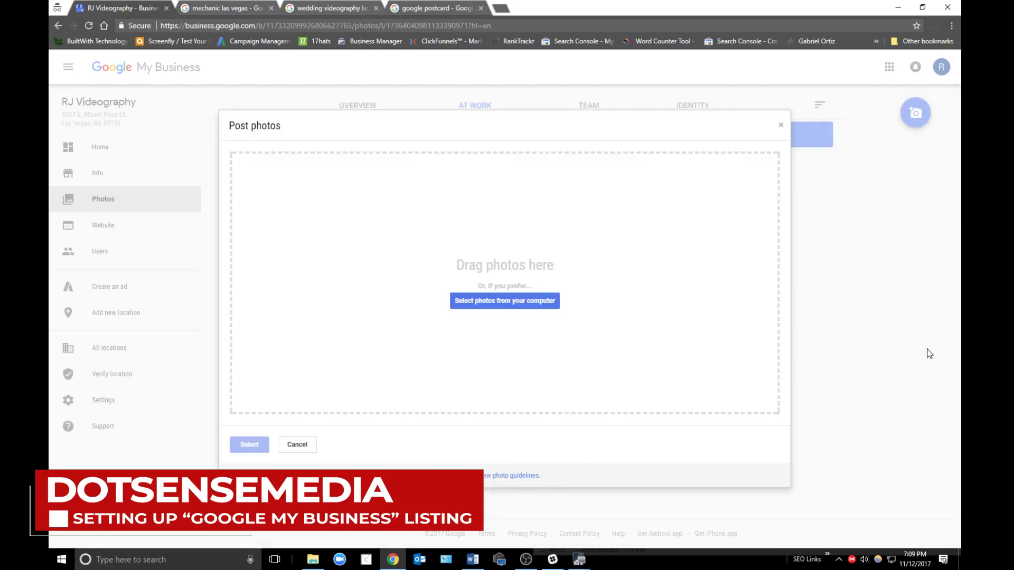
pyautogui.hotkey('alt', 'Tab')
pyautogui.click(786, 164)
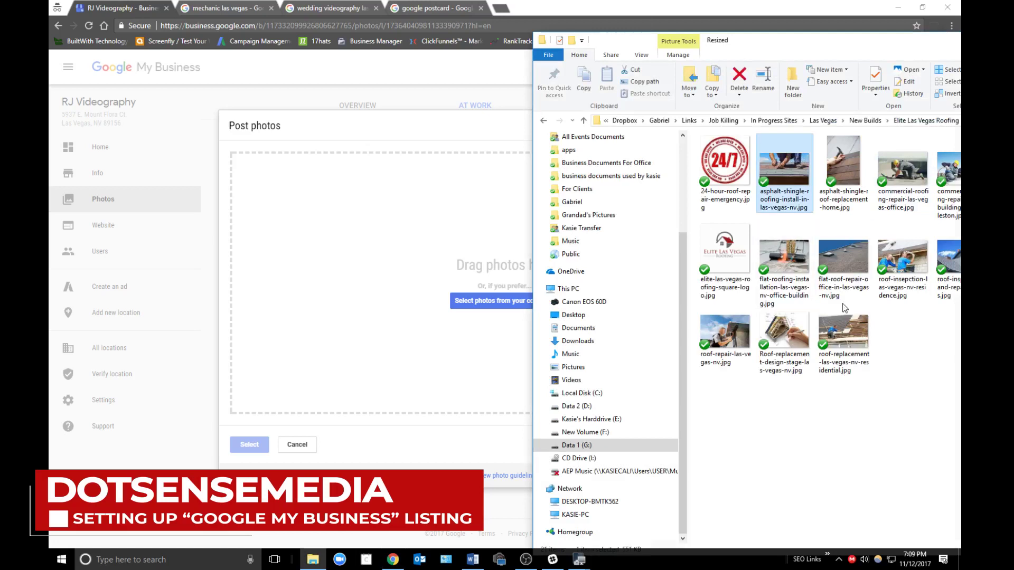
pyautogui.keyDown('shift'); pyautogui.click(844, 333); pyautogui.keyUp('shift')
pyautogui.keyDown('ctrl'); pyautogui.click(725, 251); pyautogui.keyUp('ctrl')
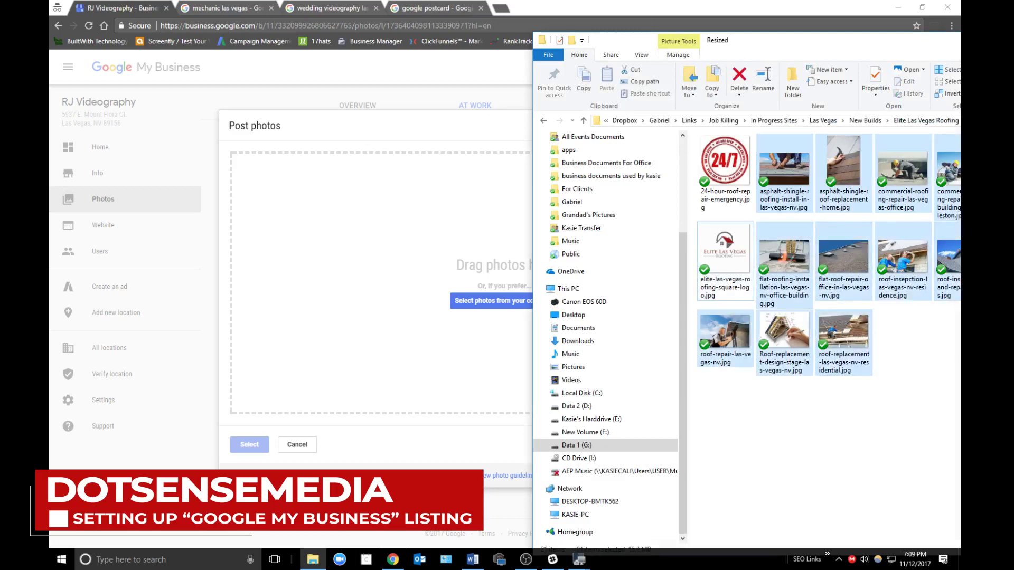
pyautogui.moveTo(798, 177); pyautogui.dragTo(447, 297)
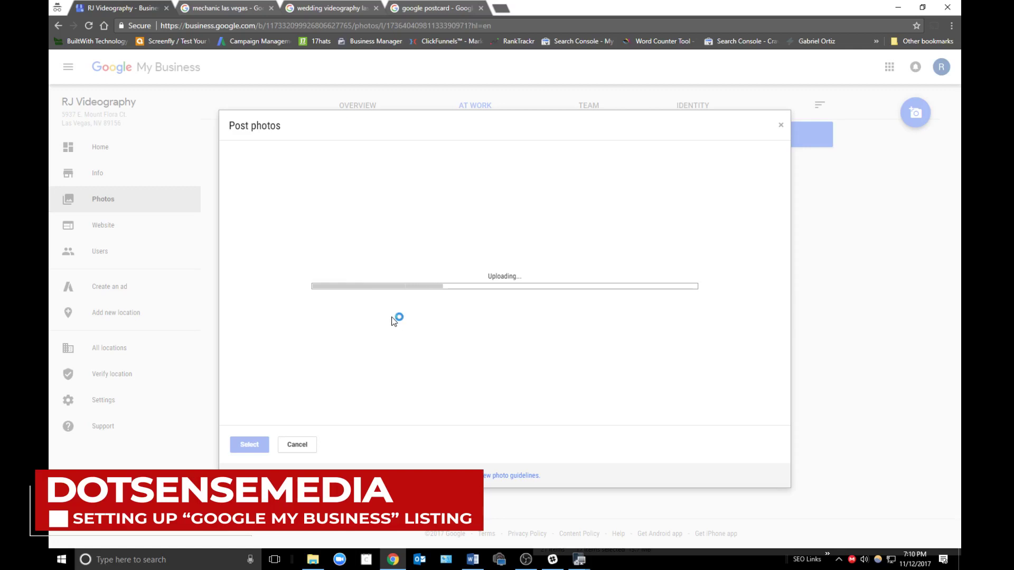
# - Move the roofing photos folder window aside and show the empty Team photos category
pyautogui.hotkey('alt', 'Tab')
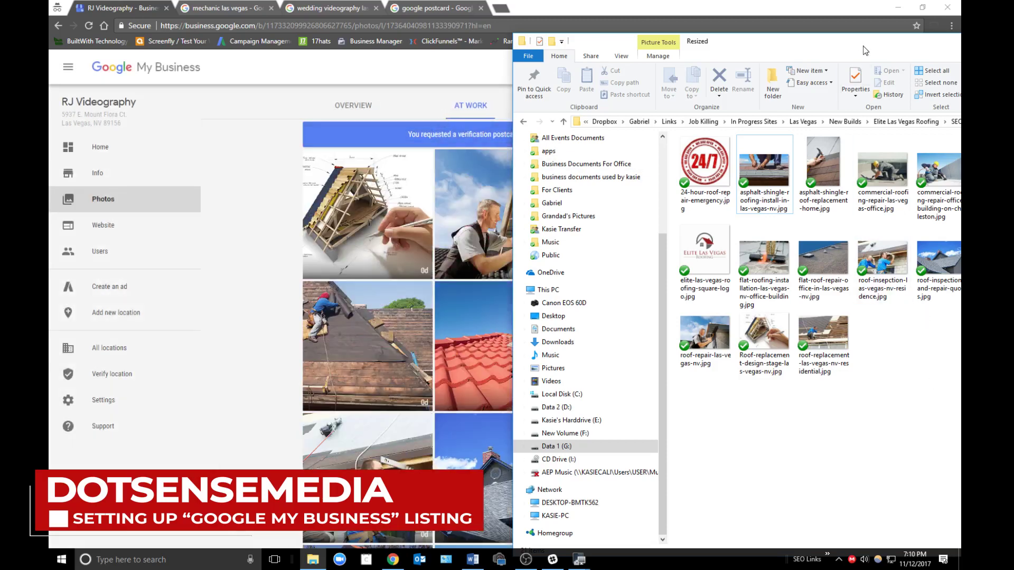
pyautogui.moveTo(864, 44); pyautogui.dragTo(634, 39)
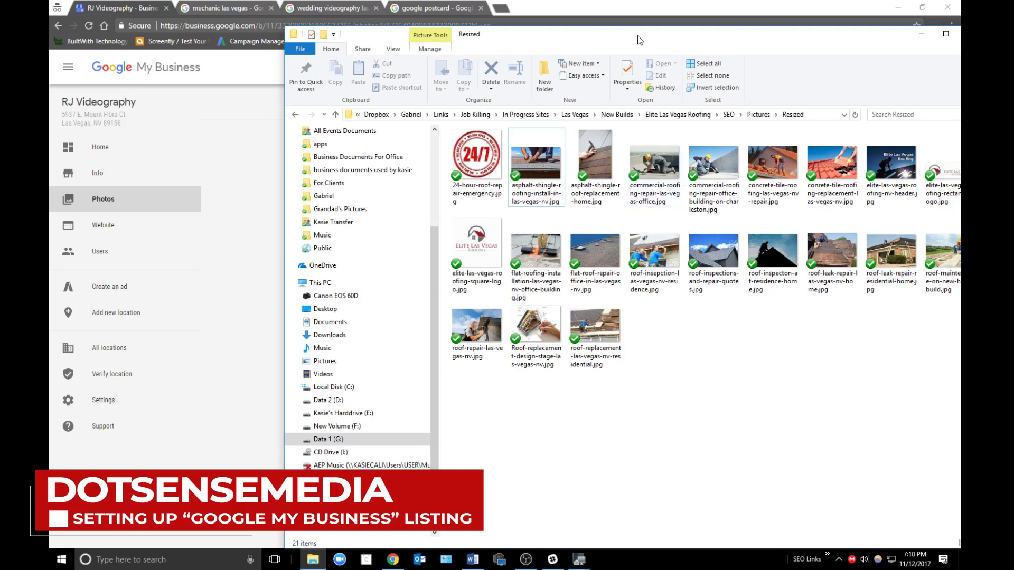
pyautogui.moveTo(638, 36); pyautogui.dragTo(901, 186)
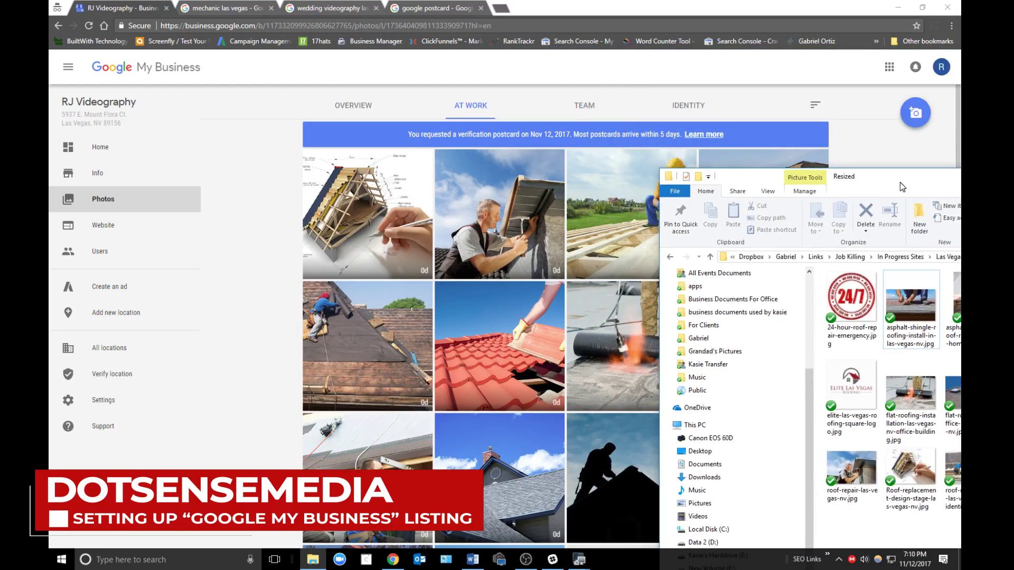
pyautogui.click(584, 105)
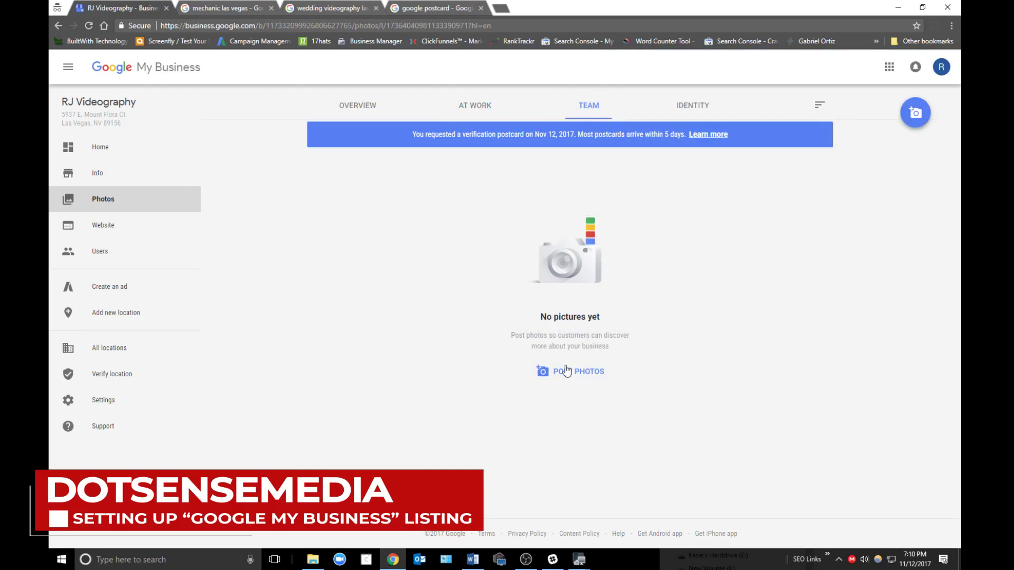
# - Set the roofing logo file as the business logo, review the Overview photos, and return Home
pyautogui.click(692, 107)
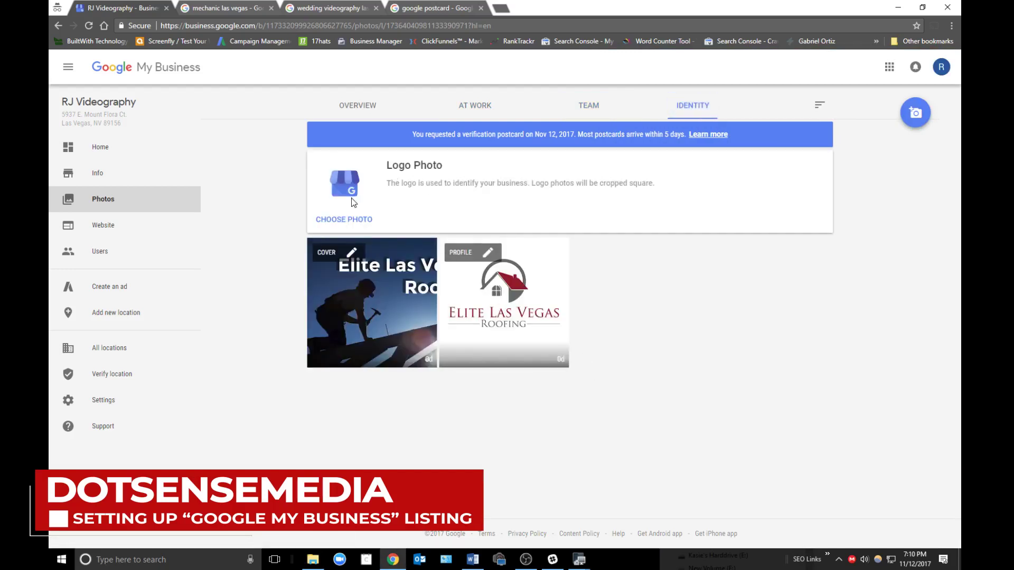
pyautogui.click(347, 220)
pyautogui.hotkey('alt', 'Tab')
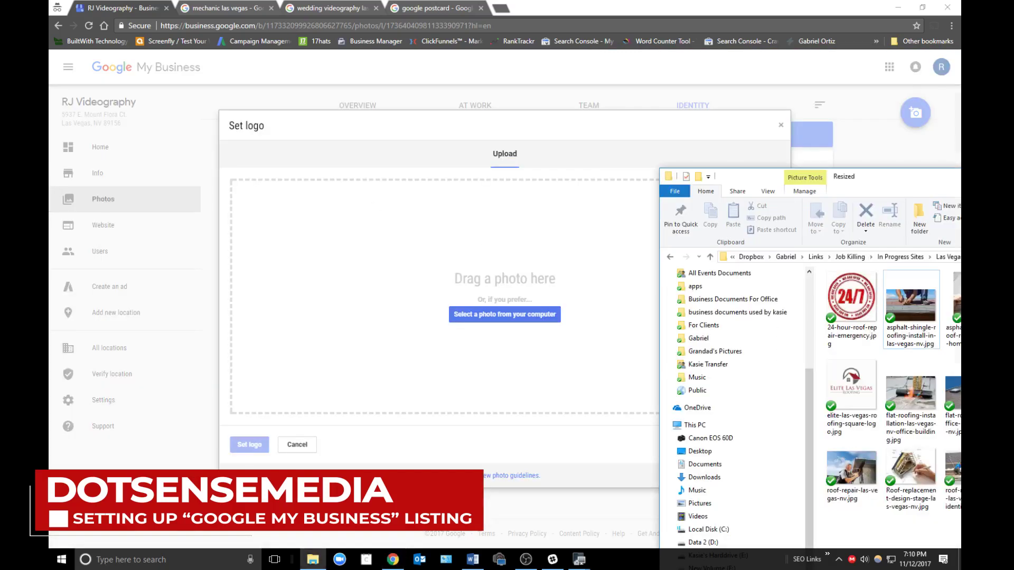
pyautogui.moveTo(851, 385); pyautogui.dragTo(515, 274)
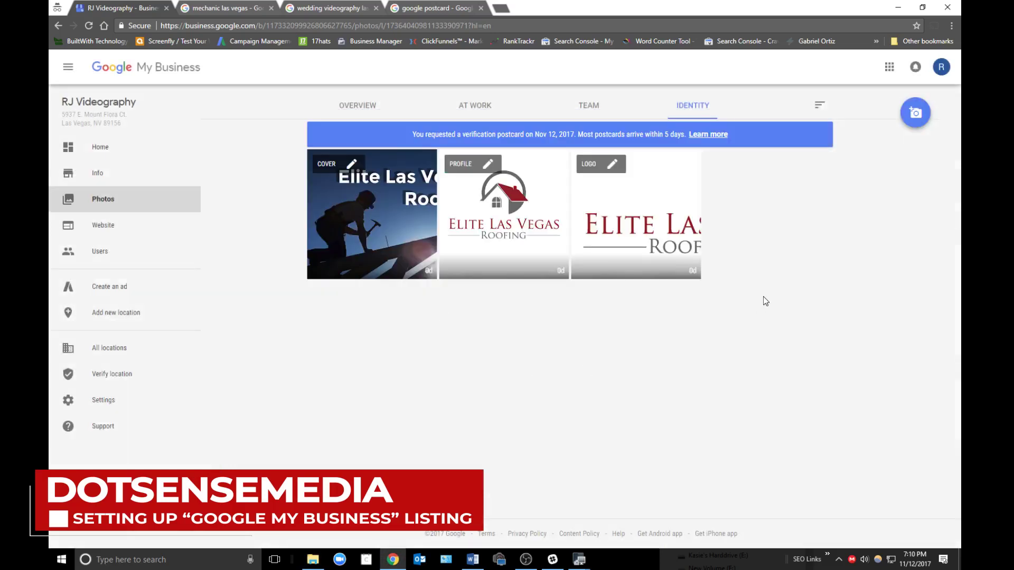
pyautogui.click(357, 105)
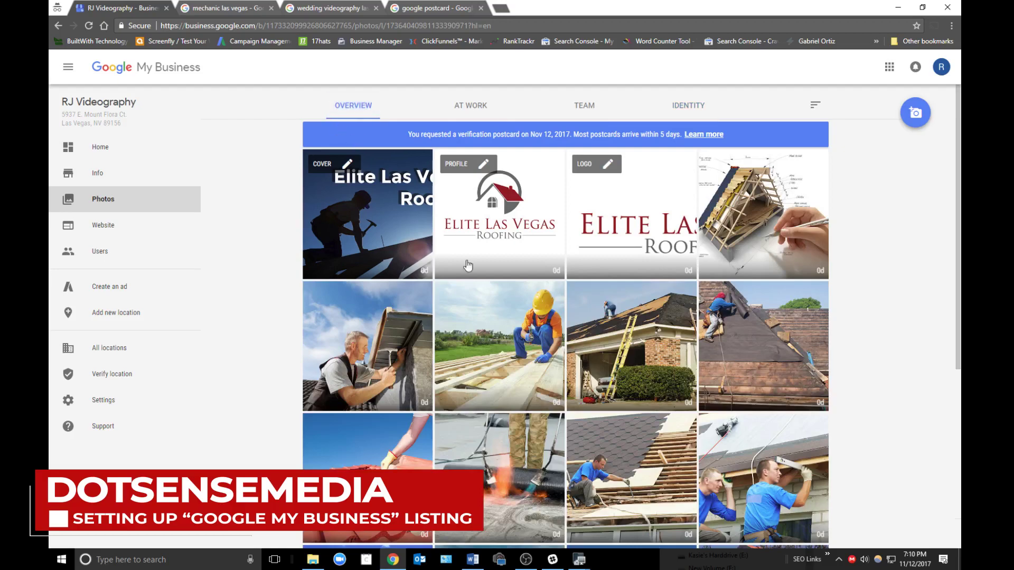
pyautogui.scroll(-5, 647, 346)
pyautogui.scroll(5, 663, 396)
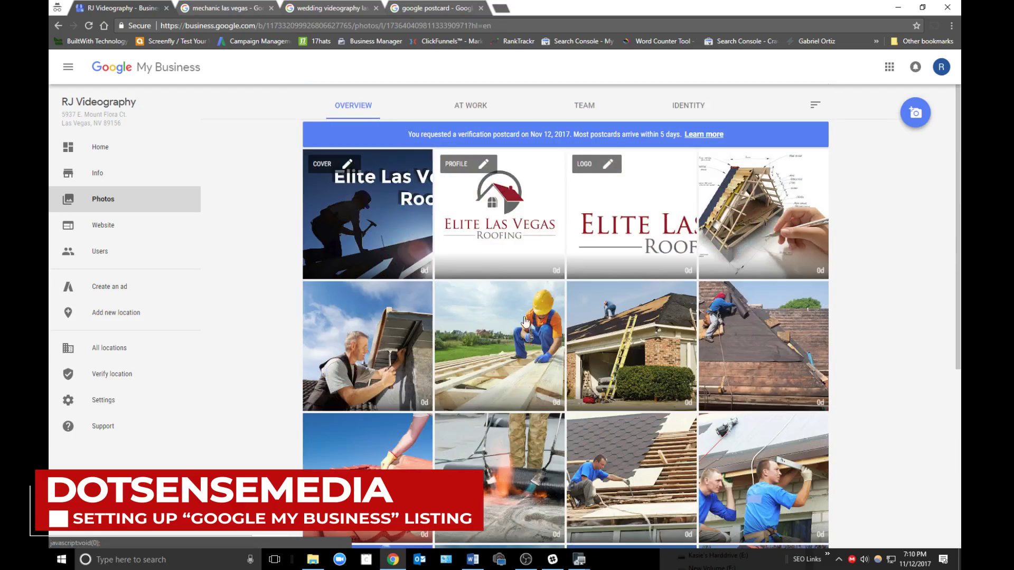
pyautogui.click(102, 145)
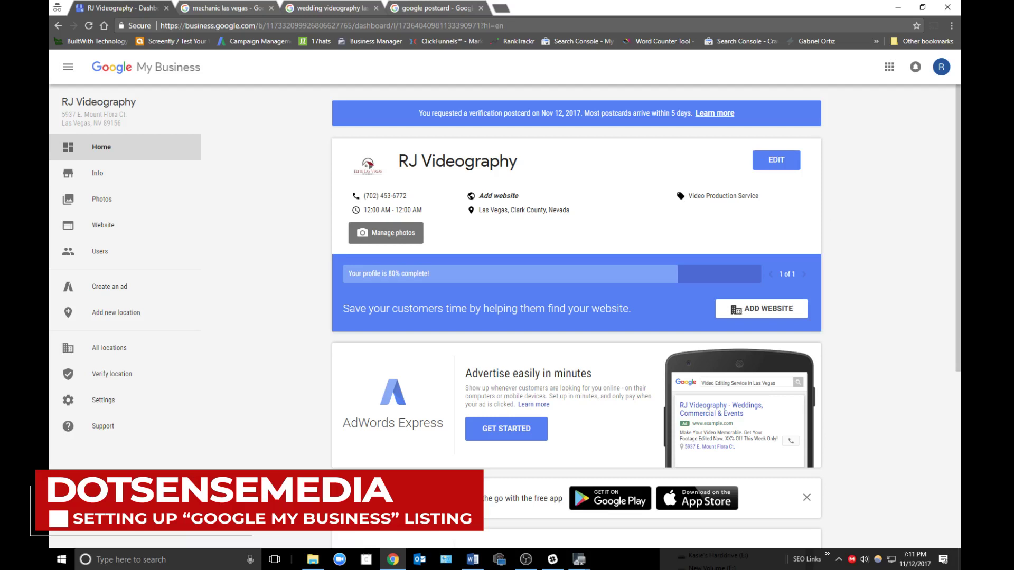
# - Bring Chrome back into focus on the 'mechanic las vegas' search results tab
pyautogui.click(526, 560)
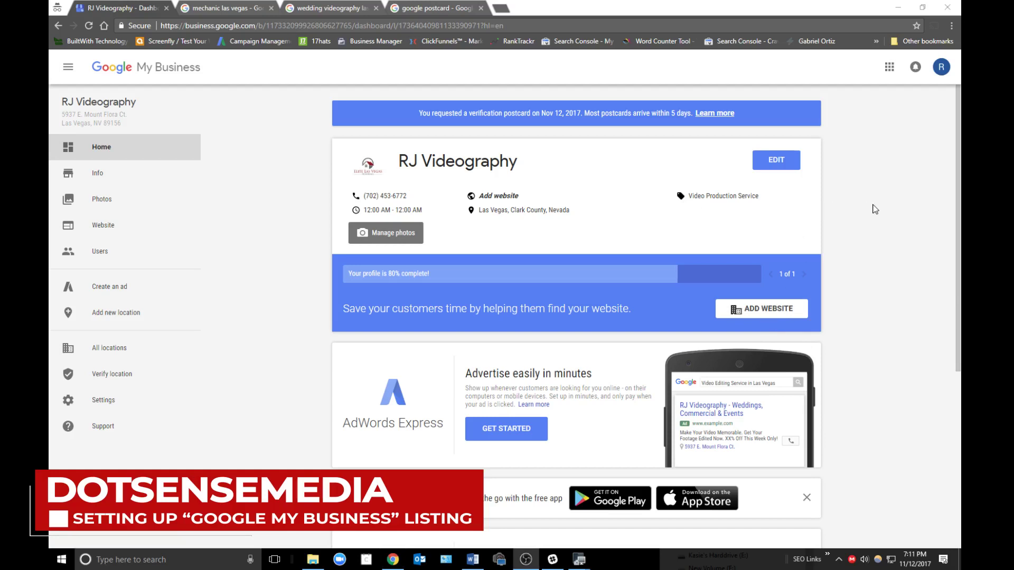
pyautogui.click(875, 209)
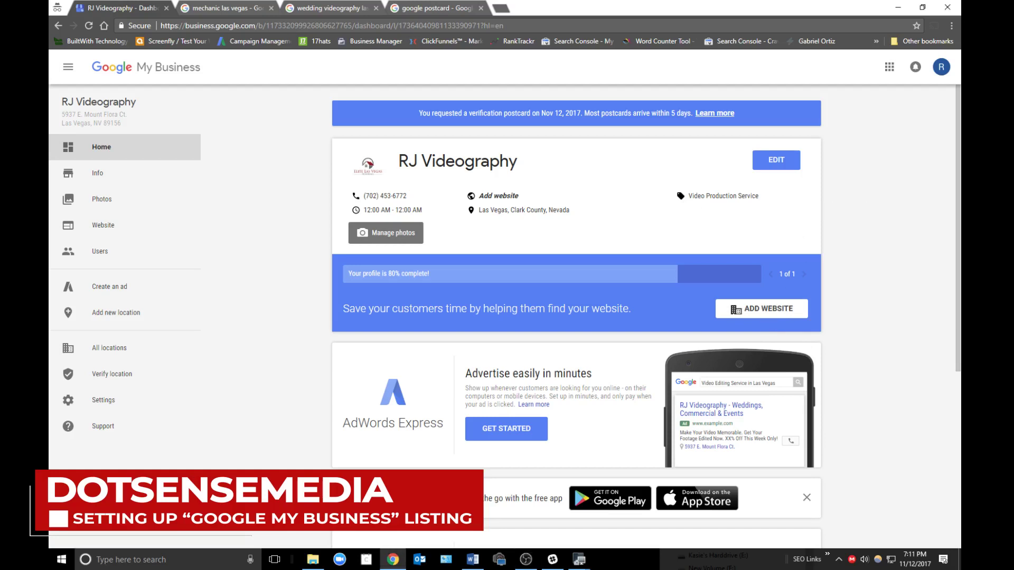
pyautogui.hotkey('alt', 'Tab')
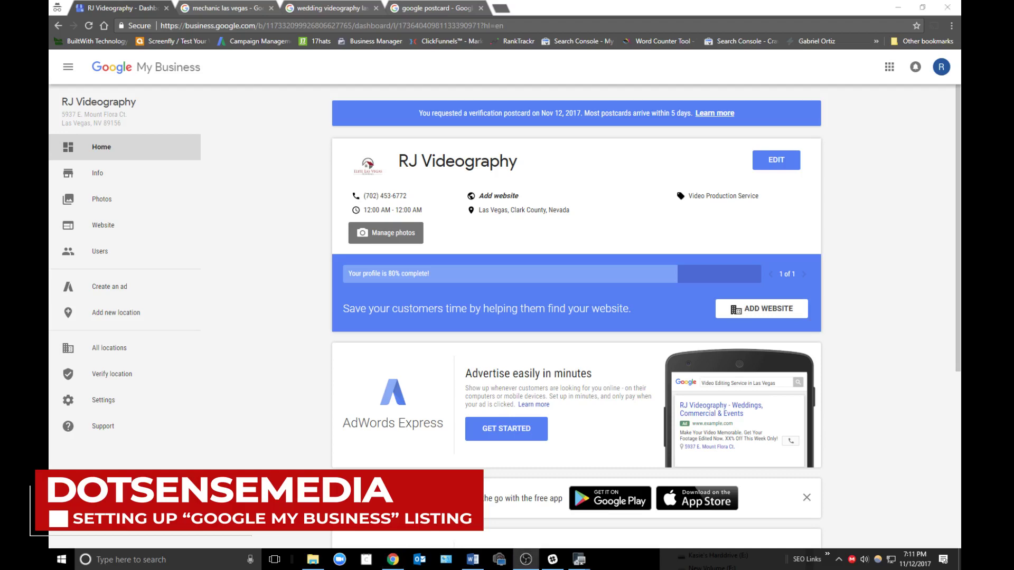
pyautogui.click(852, 218)
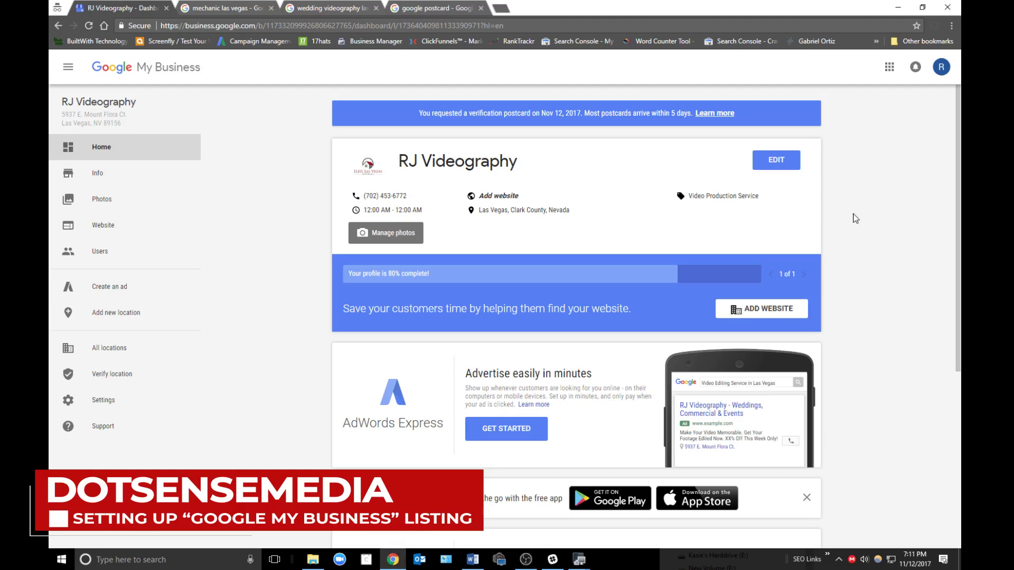
pyautogui.hotkey('ctrl', 'Tab')
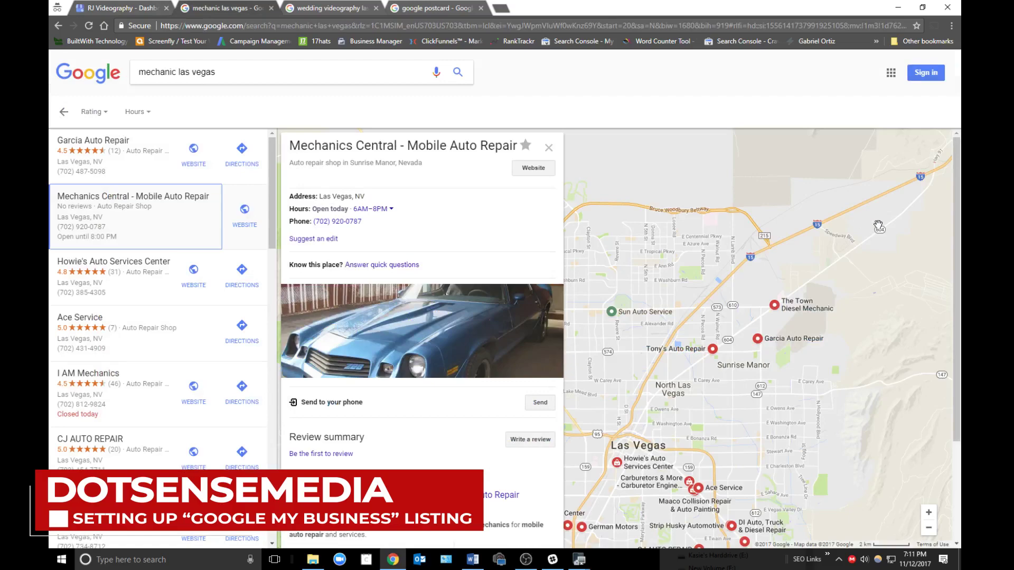